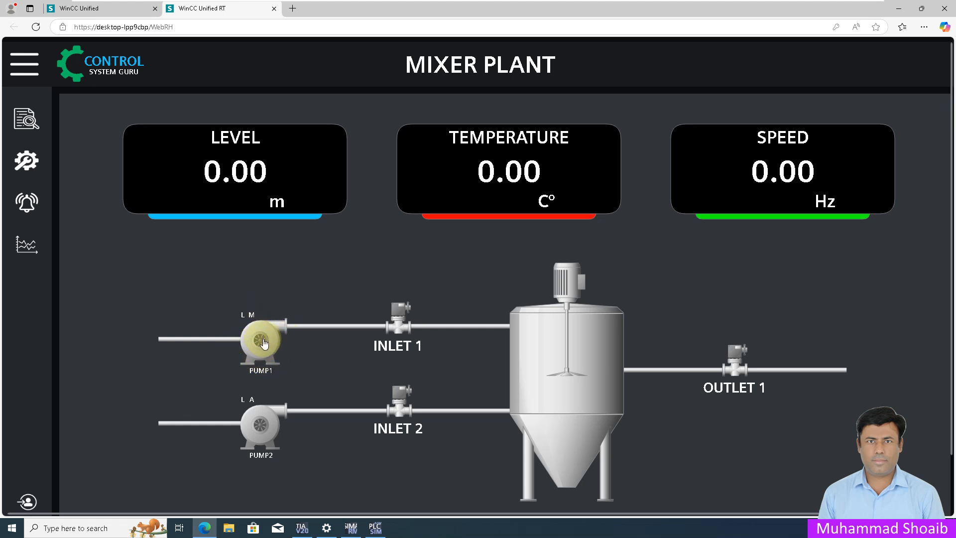
Open PUMP1's Pump Status pop-up in the Mixer Plant screen, move it aside, and start and stop the pump.
{"action": "left_click", "coordinate": [264, 343]}
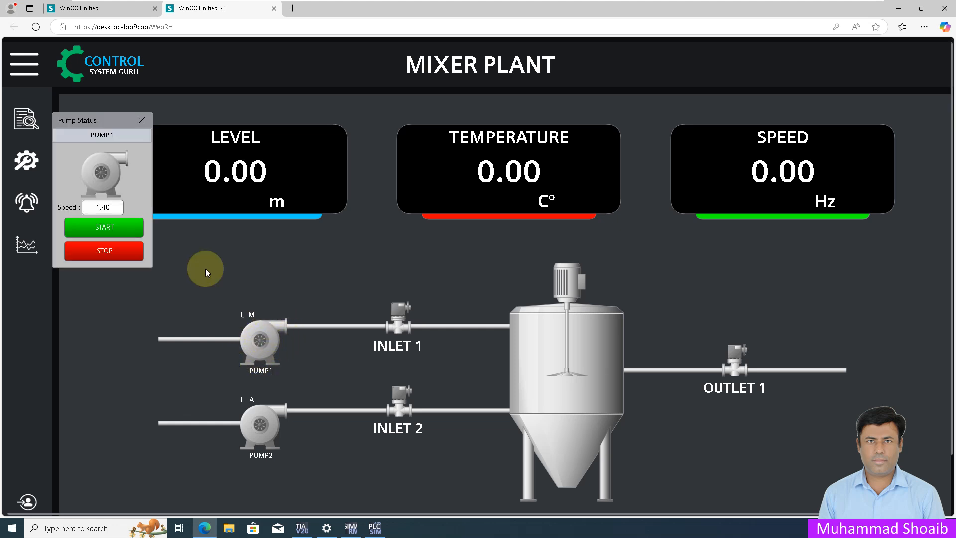
{"action": "left_click_drag", "start_coordinate": [73, 119], "coordinate": [123, 157]}
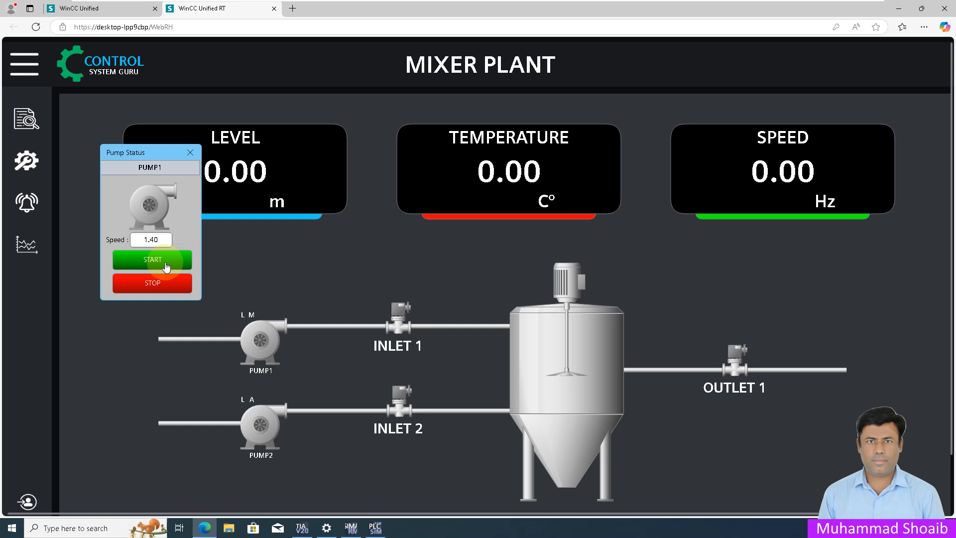
{"action": "left_click", "coordinate": [166, 267]}
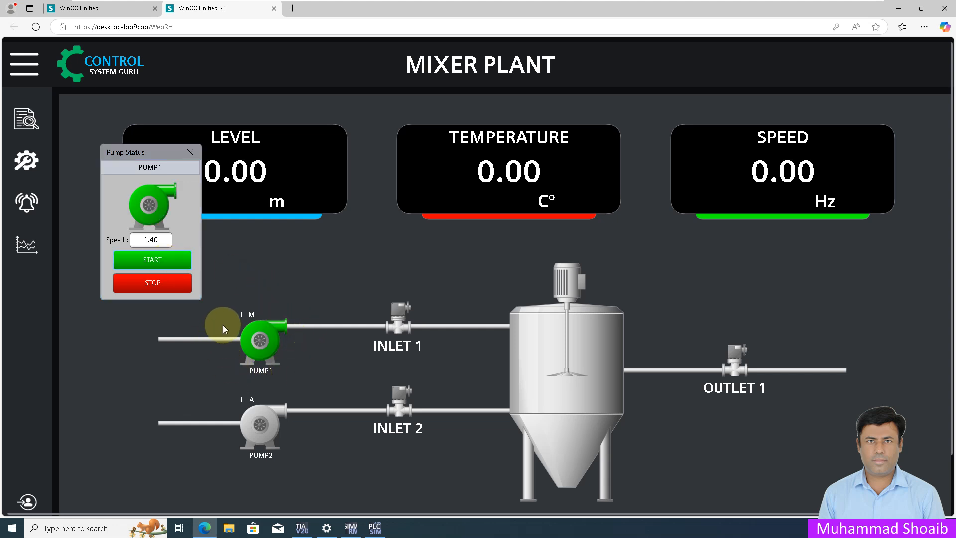
{"action": "left_click", "coordinate": [174, 286]}
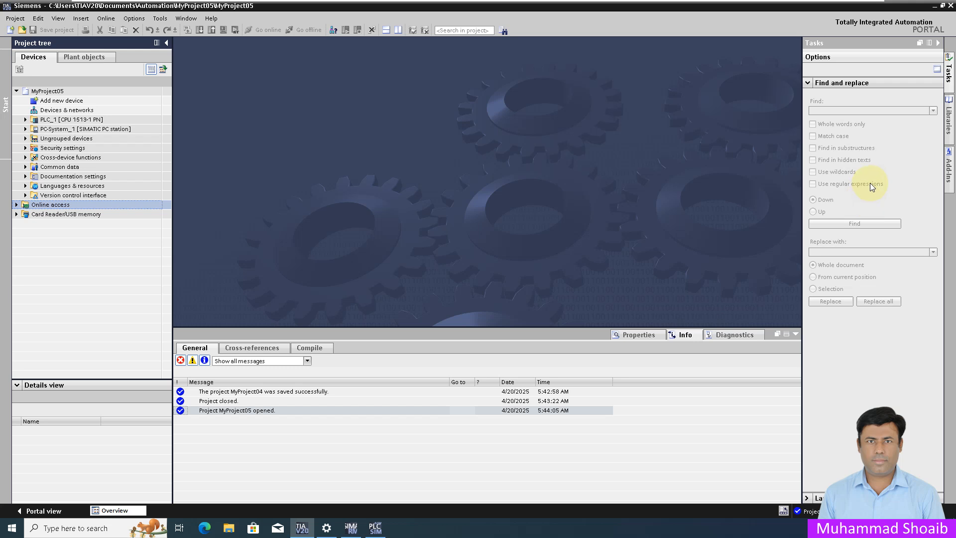
In TIA Portal, expand the PC-System_1 station and the Types folder of the project library.
{"action": "left_click", "coordinate": [26, 129]}
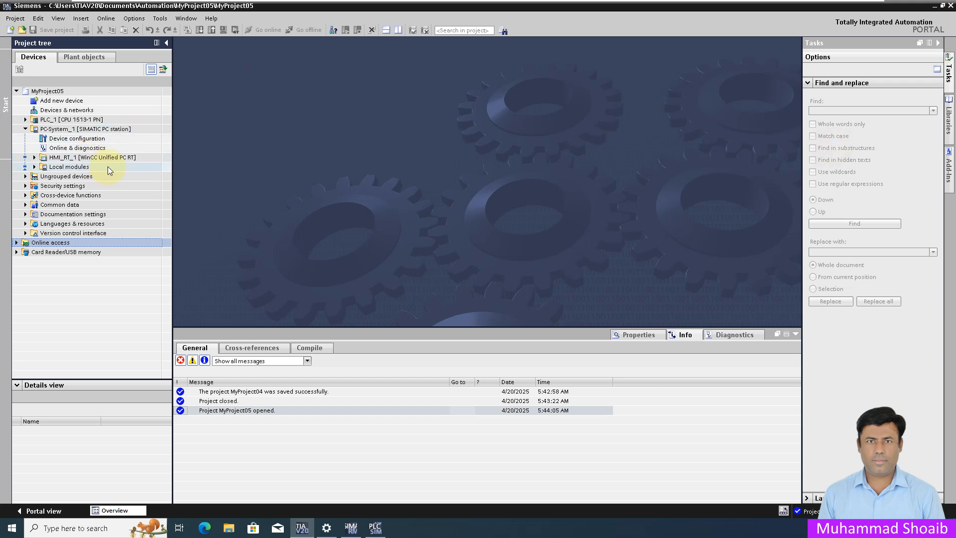
{"action": "left_click", "coordinate": [949, 118]}
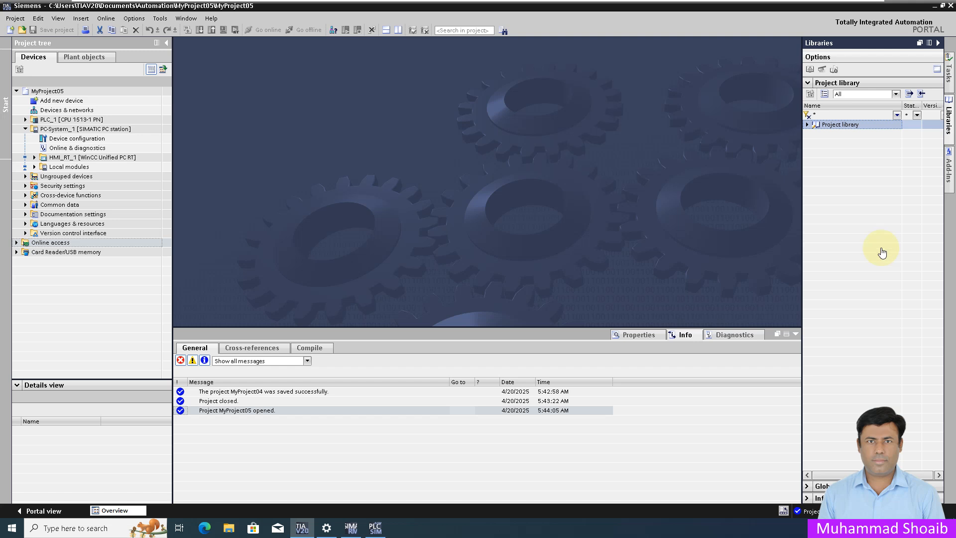
{"action": "left_click", "coordinate": [808, 126]}
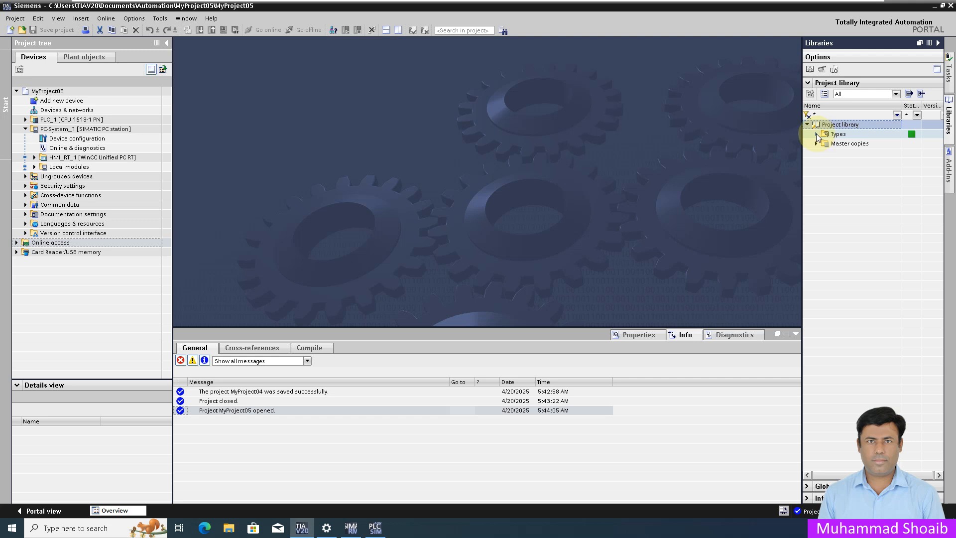
{"action": "left_click", "coordinate": [816, 134]}
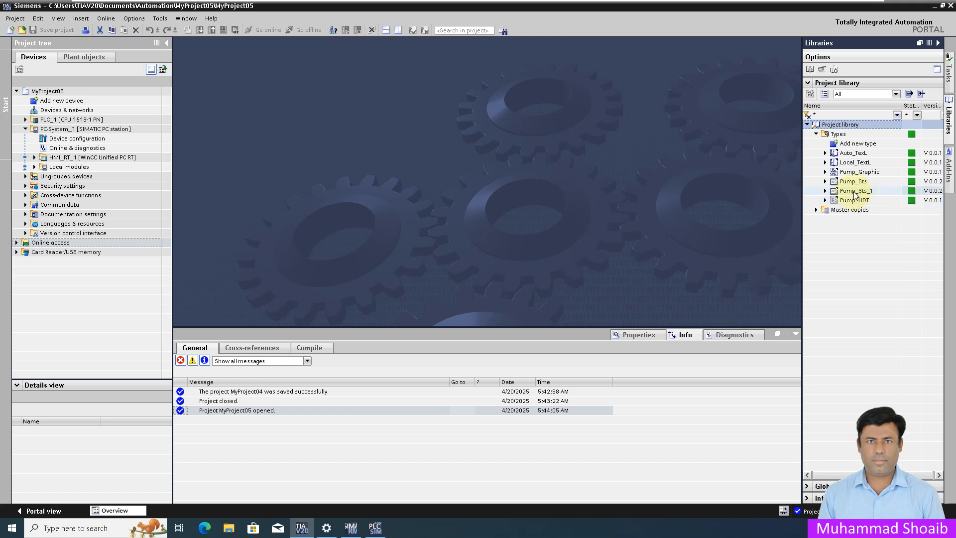
Add a new faceplate type named Pump_Popup for Unified Panels / WinCC Unified PC to the project library.
{"action": "left_click", "coordinate": [851, 145]}
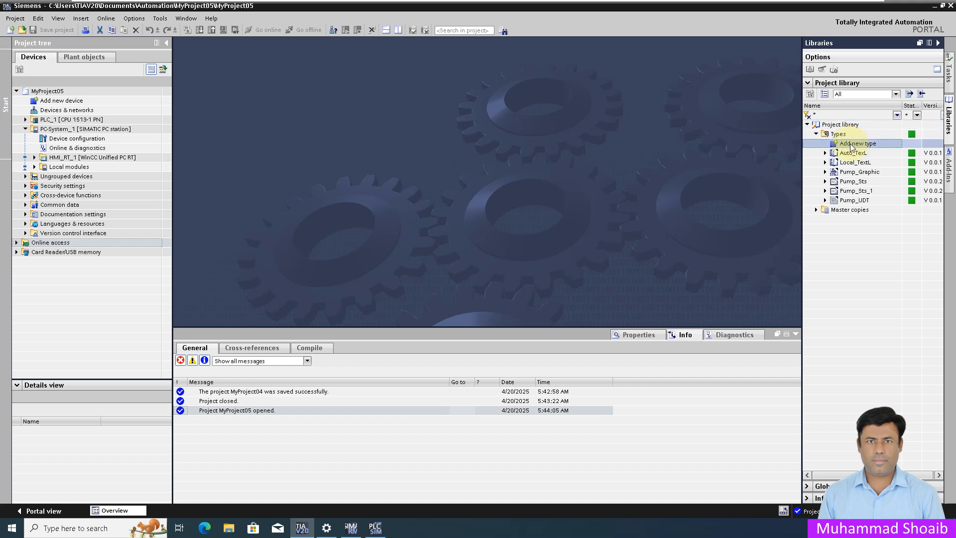
{"action": "double_click", "coordinate": [852, 146]}
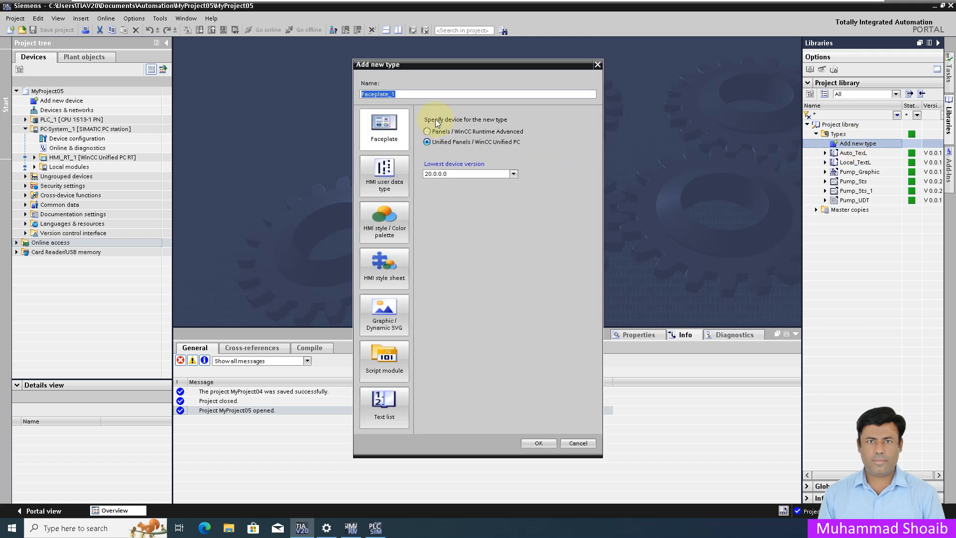
{"action": "left_click", "coordinate": [389, 139]}
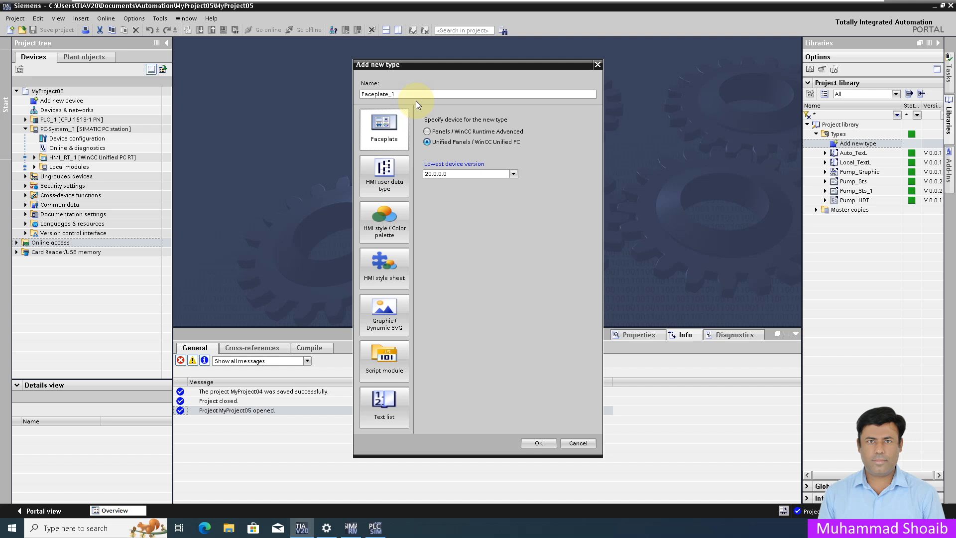
{"action": "left_click_drag", "start_coordinate": [395, 94], "coordinate": [343, 85]}
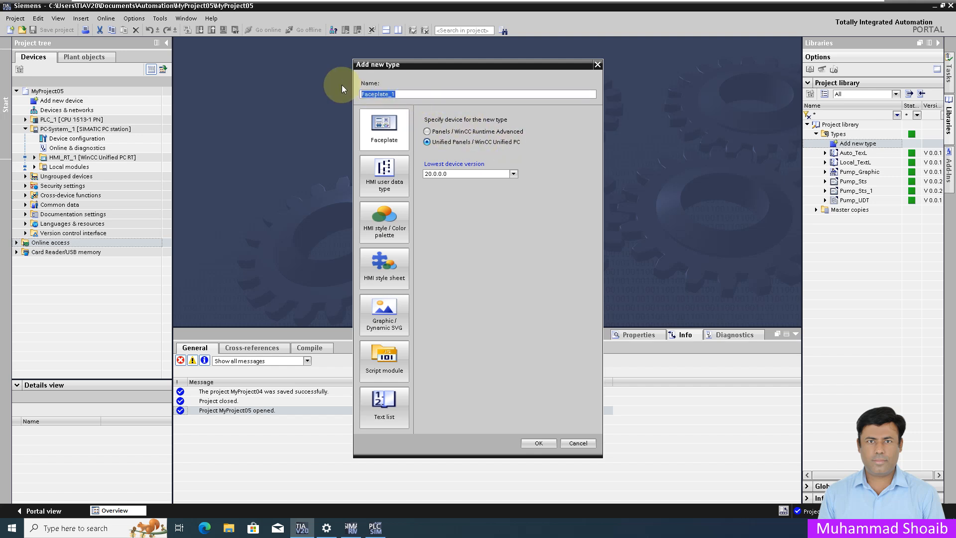
{"action": "type", "text": "Pump_Popup"}
{"action": "left_click", "coordinate": [540, 442]}
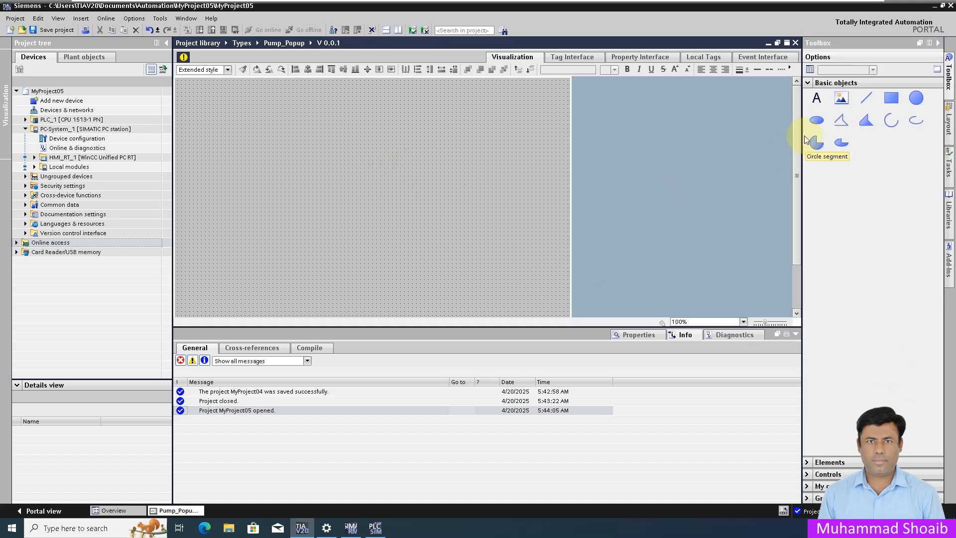
Add the text PumpName near the faceplate's upper-left corner and draw a header rectangle about 218 wide and 28 high just above it.
{"action": "left_click", "coordinate": [817, 100]}
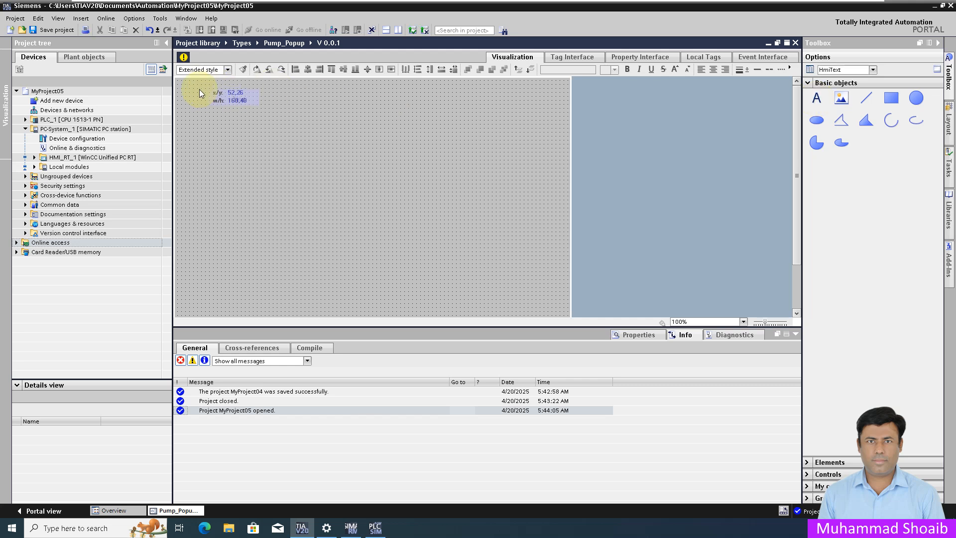
{"action": "left_click_drag", "start_coordinate": [195, 89], "coordinate": [255, 103]}
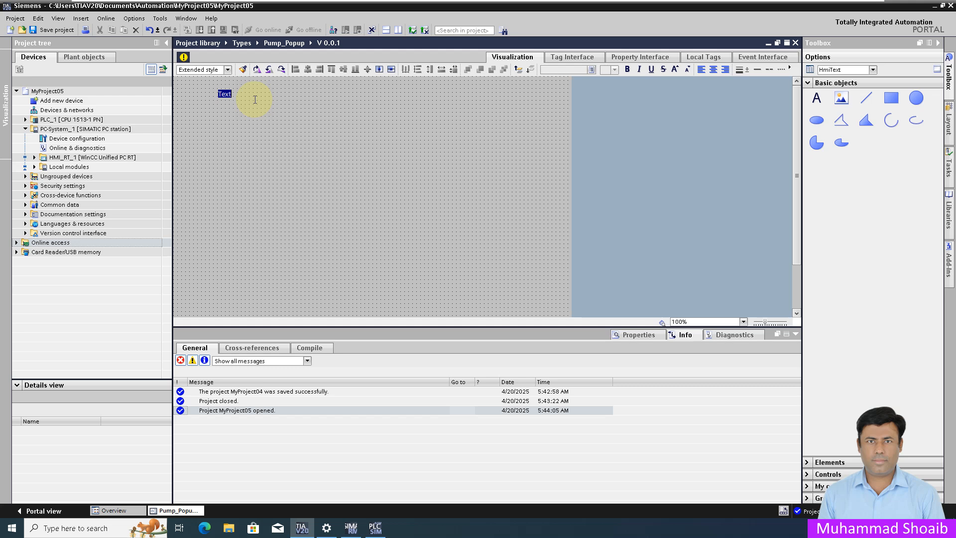
{"action": "type", "text": "P"}
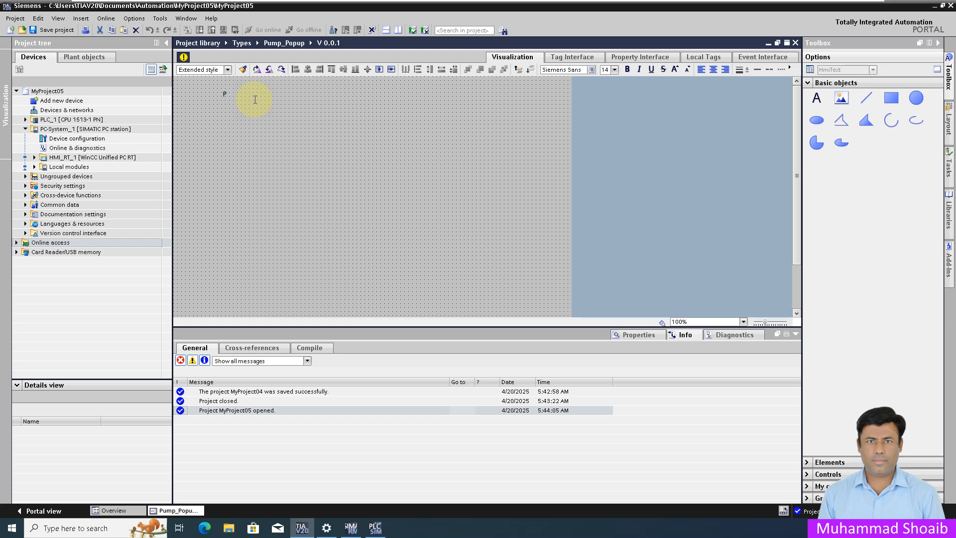
{"action": "type", "text": "umpName"}
{"action": "left_click", "coordinate": [892, 103]}
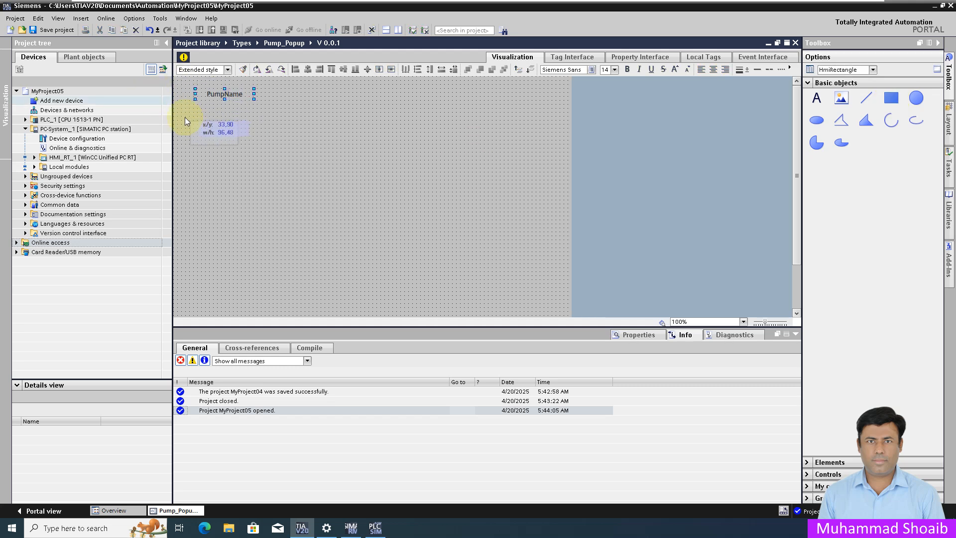
{"action": "left_click_drag", "start_coordinate": [183, 114], "coordinate": [270, 93]}
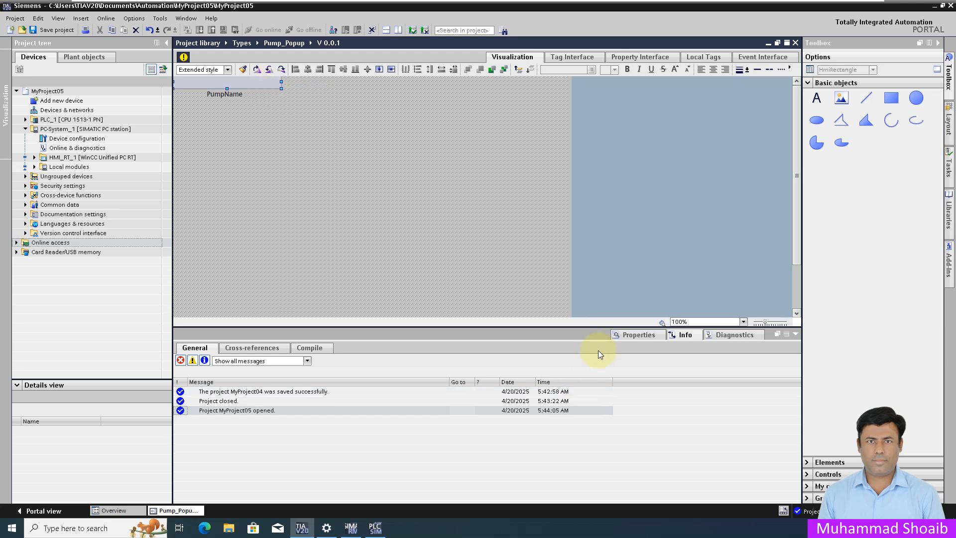
Set the header rectangle's left position to 0 and its top position to 0.
{"action": "left_click", "coordinate": [633, 334]}
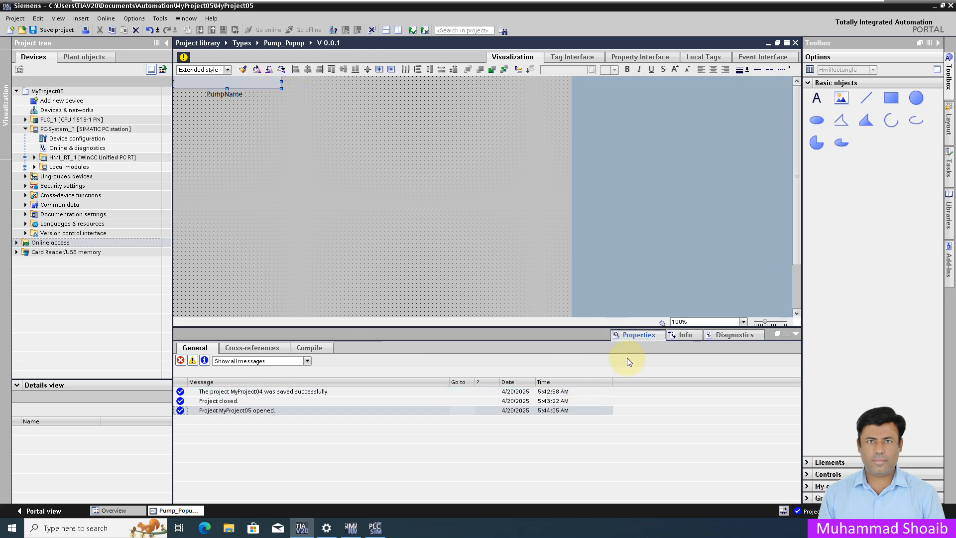
{"action": "left_click", "coordinate": [633, 335]}
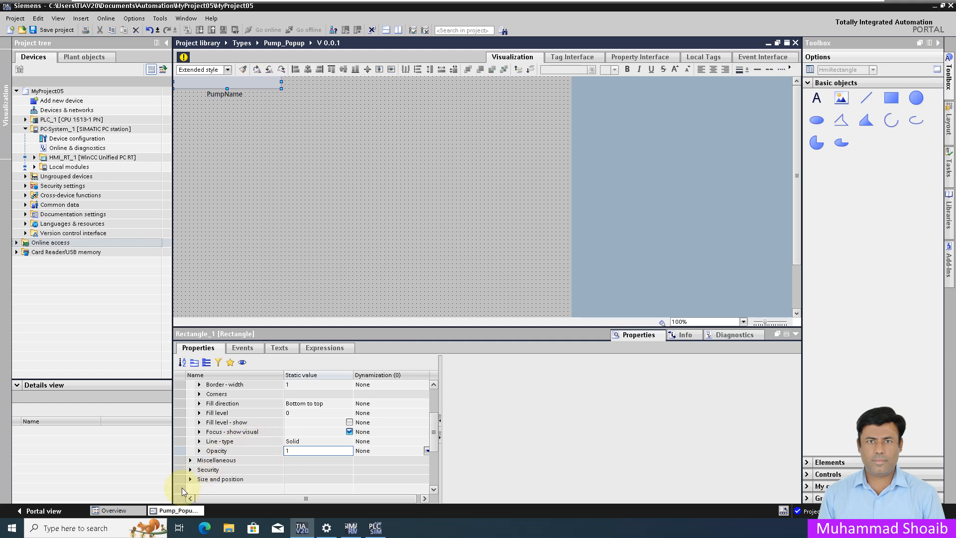
{"action": "left_click", "coordinate": [187, 481]}
{"action": "left_click", "coordinate": [190, 479]}
{"action": "scroll", "coordinate": [300, 459], "scroll_direction": "down", "scroll_amount": 5}
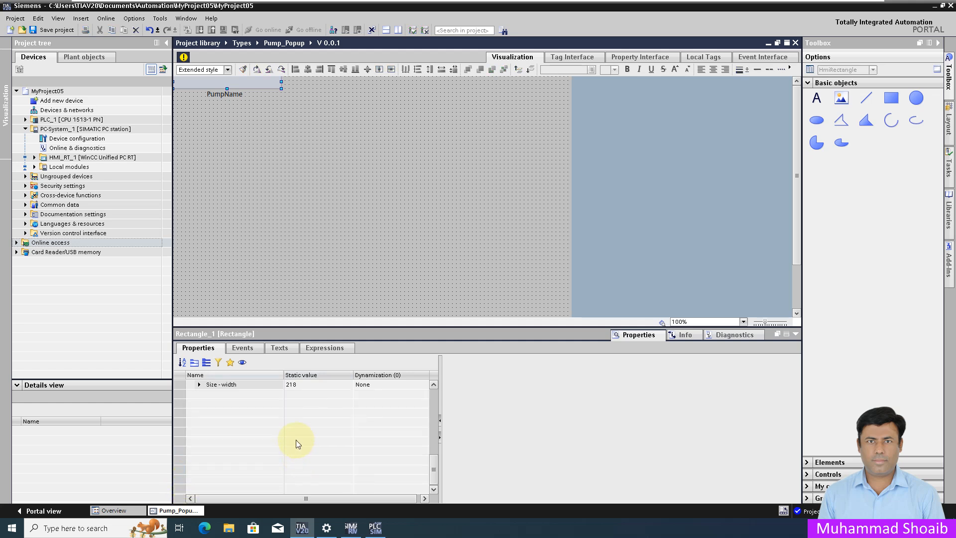
{"action": "scroll", "coordinate": [296, 440], "scroll_direction": "up", "scroll_amount": 2}
{"action": "scroll", "coordinate": [298, 435], "scroll_direction": "up", "scroll_amount": 1}
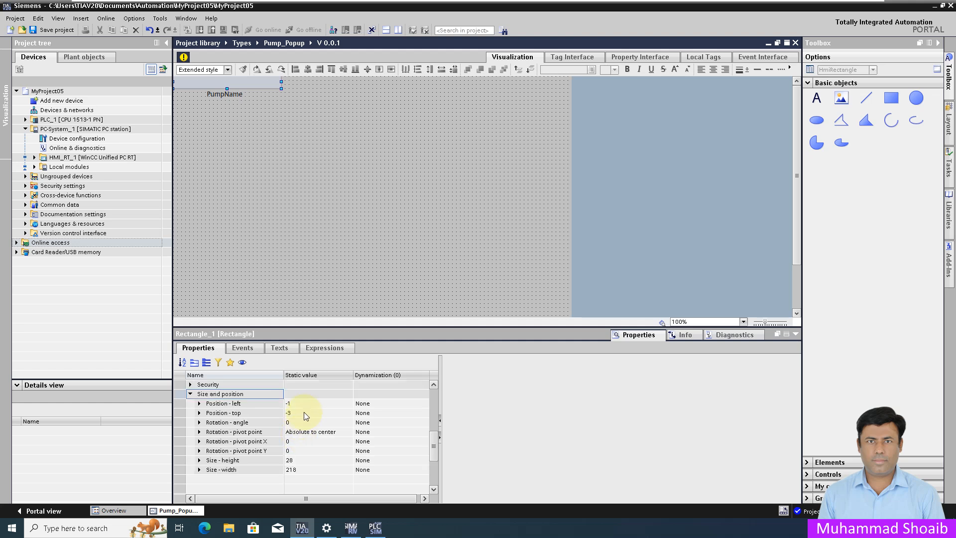
{"action": "left_click", "coordinate": [305, 404]}
{"action": "key", "text": "BackSpace"}
{"action": "type", "text": "0"}
{"action": "left_click", "coordinate": [306, 413]}
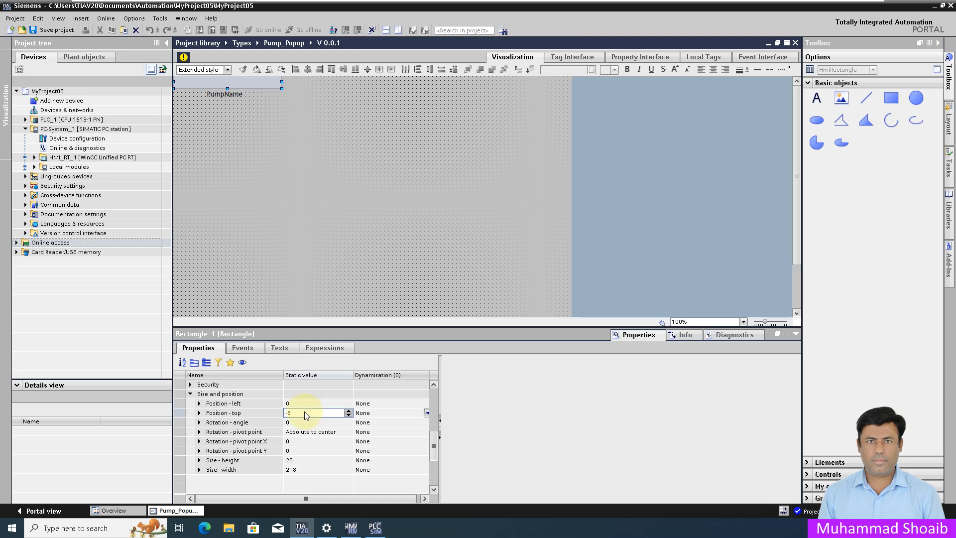
{"action": "key", "text": "BackSpace"}
{"action": "key", "text": "BackSpace"}
{"action": "type", "text": "0"}
{"action": "key", "text": "Return"}
{"action": "left_click", "coordinate": [279, 173]}
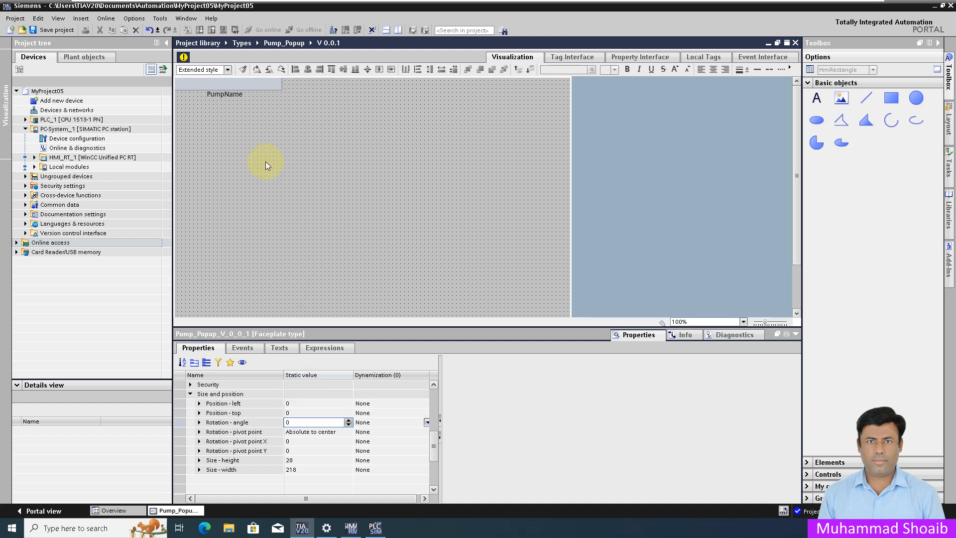
Move the PumpName text onto the header rectangle and bring it to the front.
{"action": "left_click", "coordinate": [228, 95]}
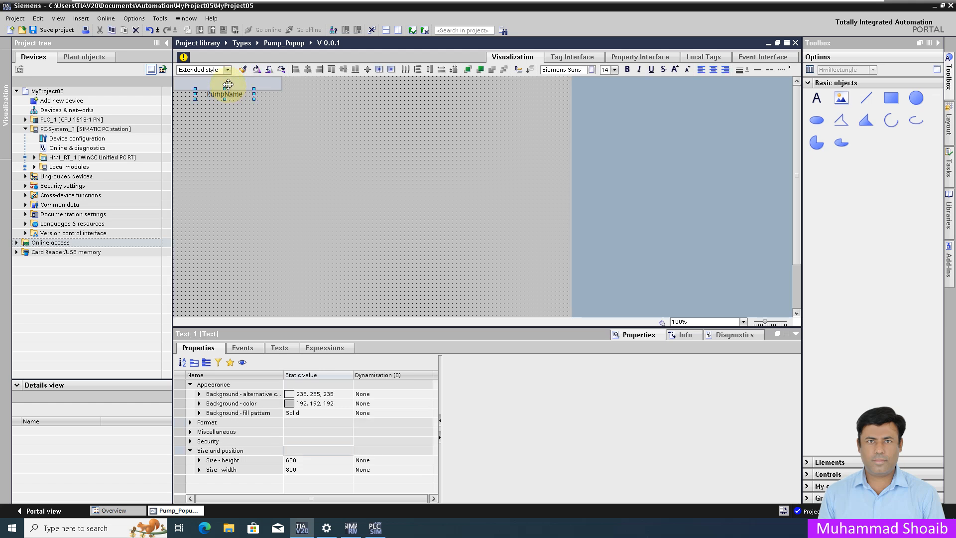
{"action": "left_click_drag", "start_coordinate": [228, 96], "coordinate": [228, 87]}
{"action": "left_click", "coordinate": [468, 70]}
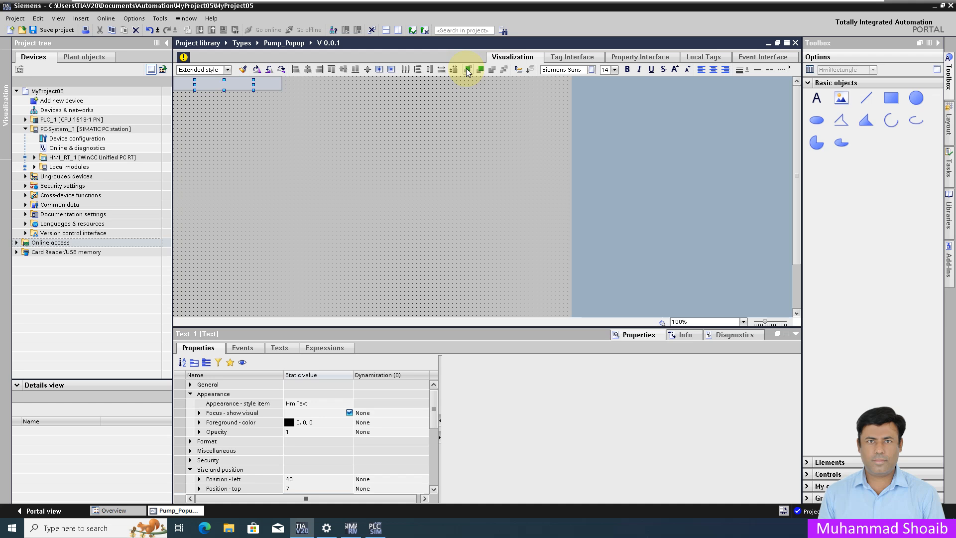
Centre the PumpName text and header rectangle on each other in both directions, and nudge both right to the faceplate's left edge.
{"action": "left_click", "coordinate": [275, 84], "text": "shift"}
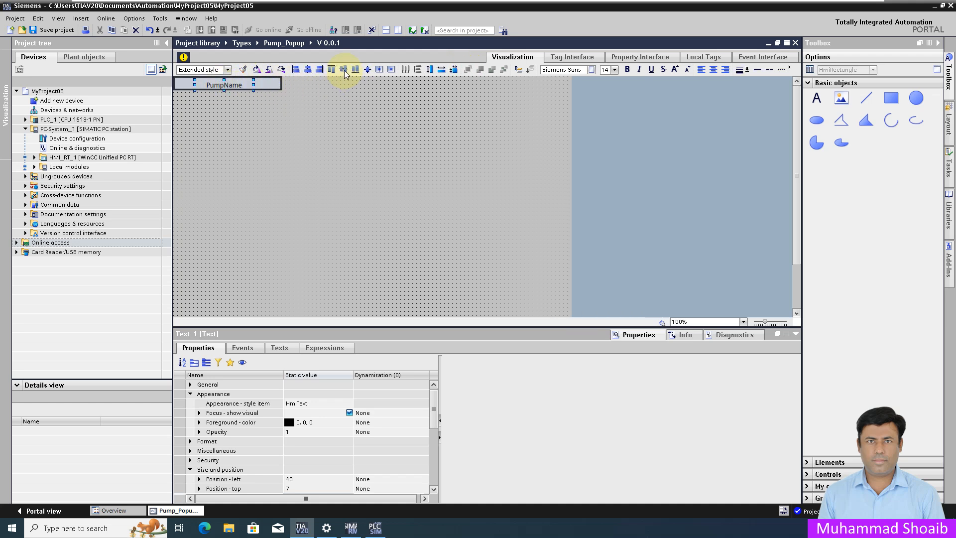
{"action": "left_click", "coordinate": [344, 71]}
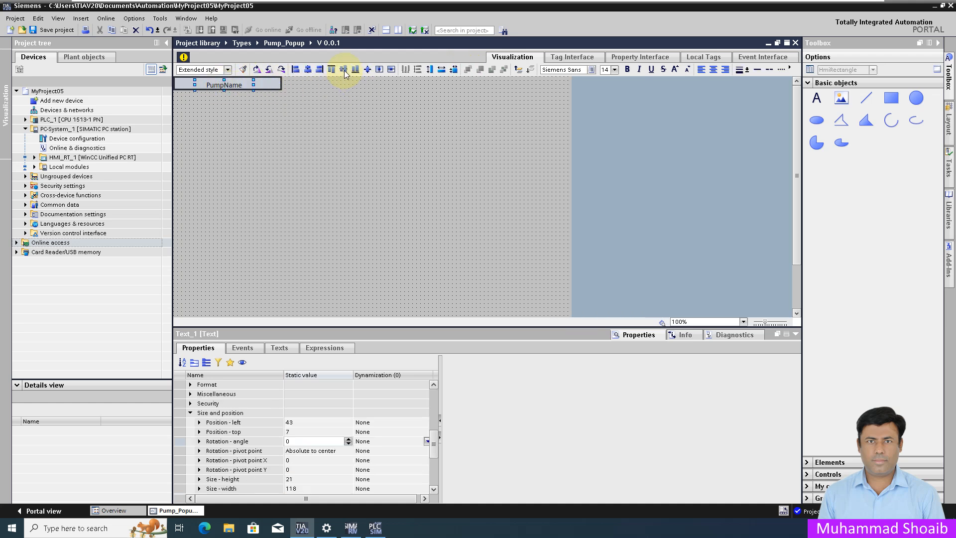
{"action": "left_click", "coordinate": [308, 70]}
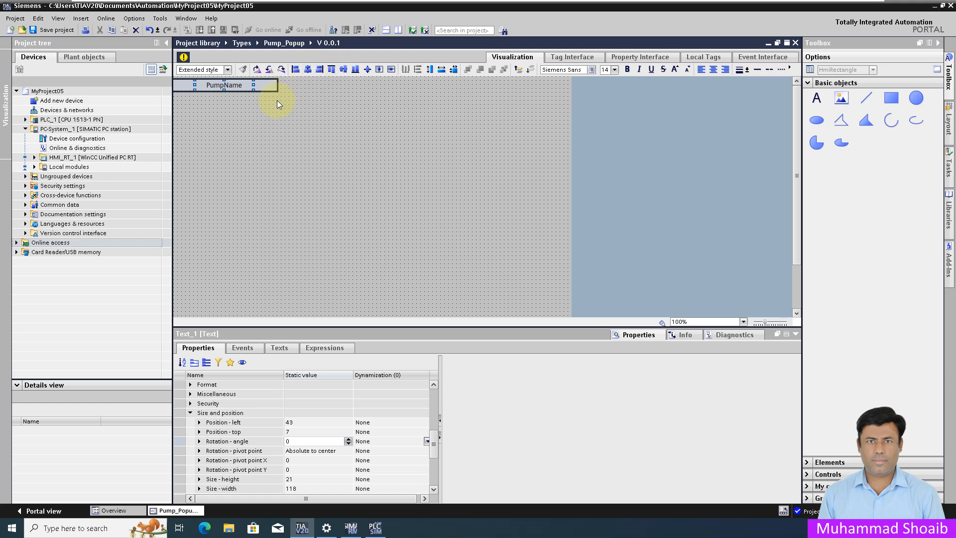
{"action": "key", "text": "Right"}
{"action": "key", "text": "Right"}
{"action": "key", "text": "Right"}
{"action": "key", "text": "Right"}
{"action": "key", "text": "Right"}
{"action": "left_click", "coordinate": [271, 123]}
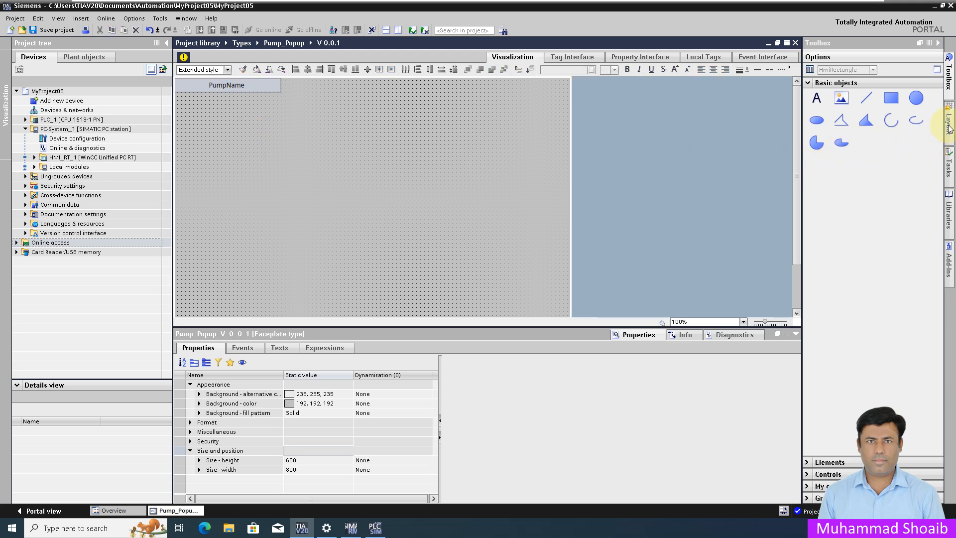
Insert version V 0.0.1 of the Pump_Graphic library type into the faceplate below the PumpName header.
{"action": "left_click", "coordinate": [945, 207]}
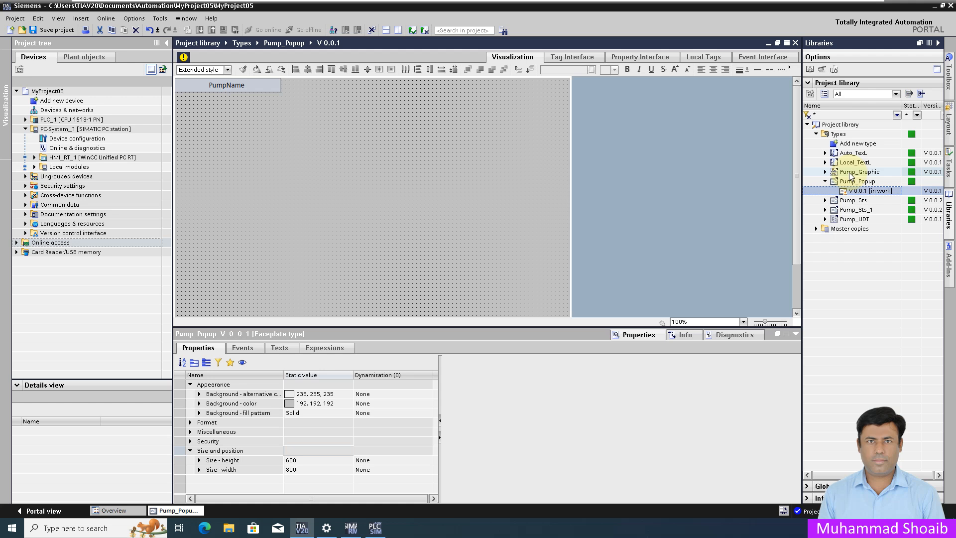
{"action": "left_click", "coordinate": [826, 173]}
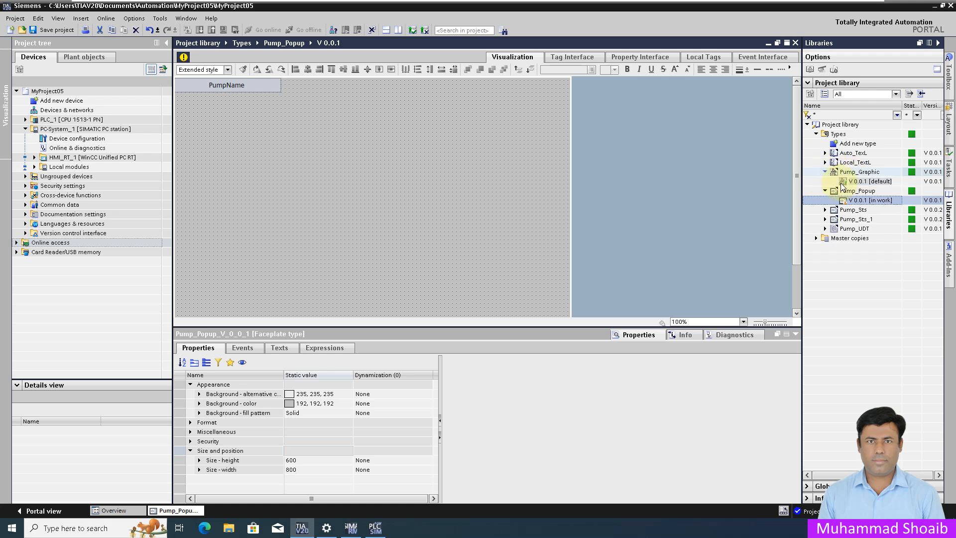
{"action": "left_click", "coordinate": [853, 182]}
{"action": "left_click_drag", "start_coordinate": [855, 184], "coordinate": [215, 129]}
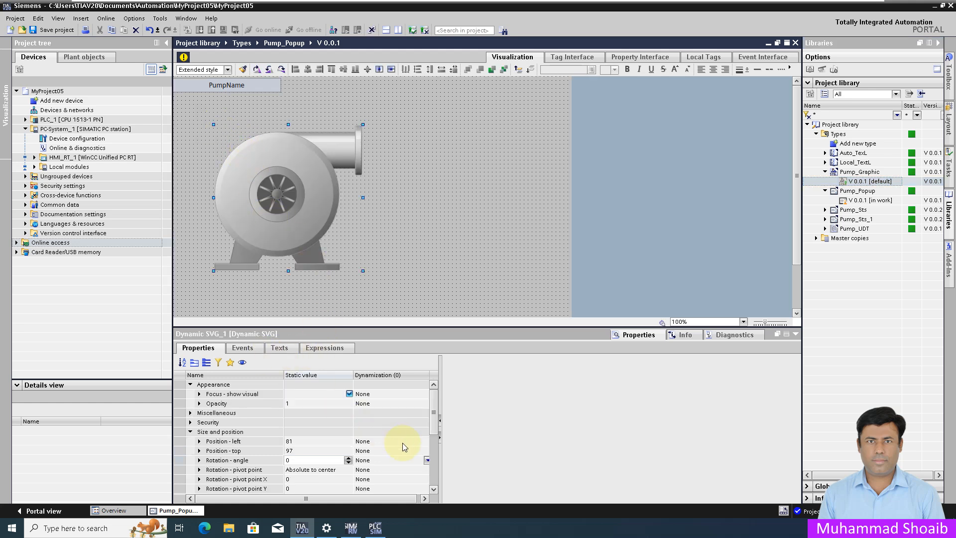
Set the pump graphic's height and width to 96 each, and move it just below the PumpName header.
{"action": "left_click_drag", "start_coordinate": [435, 409], "coordinate": [431, 474]}
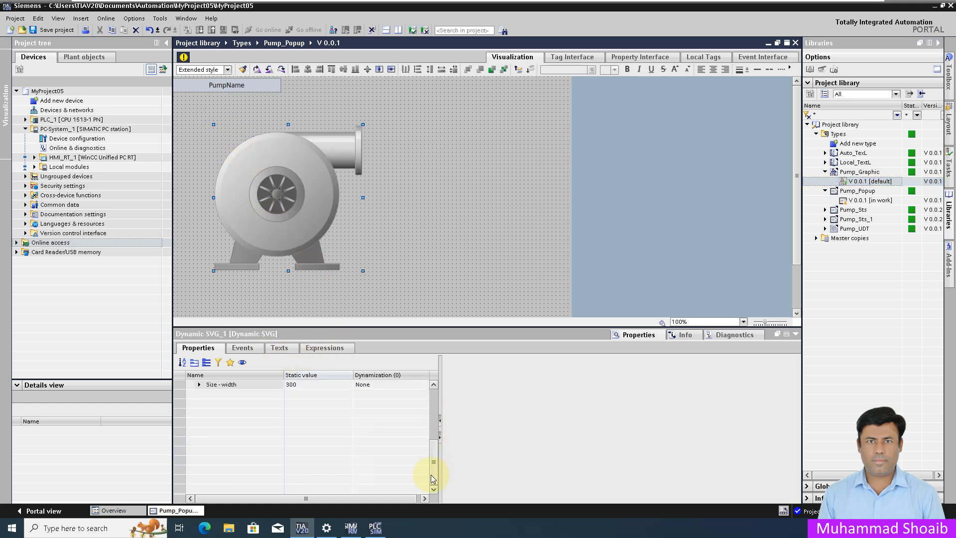
{"action": "left_click", "coordinate": [433, 384]}
{"action": "left_click", "coordinate": [434, 384]}
{"action": "left_click", "coordinate": [433, 384]}
{"action": "left_click", "coordinate": [333, 405]}
{"action": "type", "text": "9"}
{"action": "left_click", "coordinate": [318, 413]}
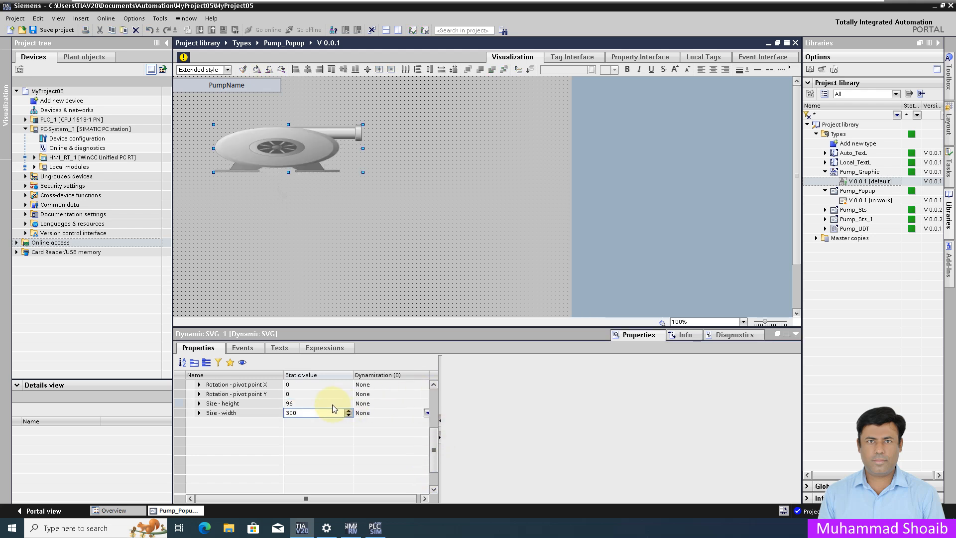
{"action": "double_click", "coordinate": [319, 414]}
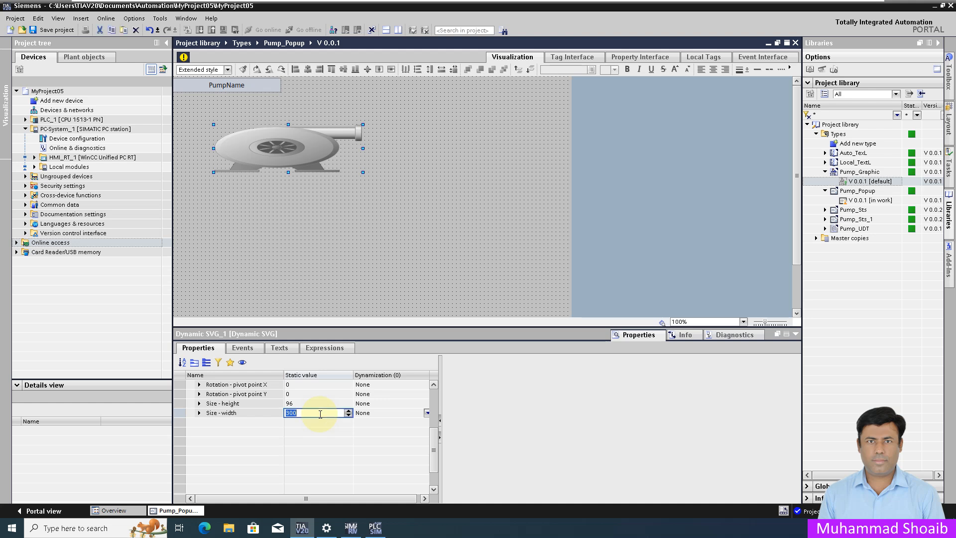
{"action": "type", "text": "96"}
{"action": "key", "text": "Return"}
{"action": "left_click_drag", "start_coordinate": [233, 145], "coordinate": [225, 120]}
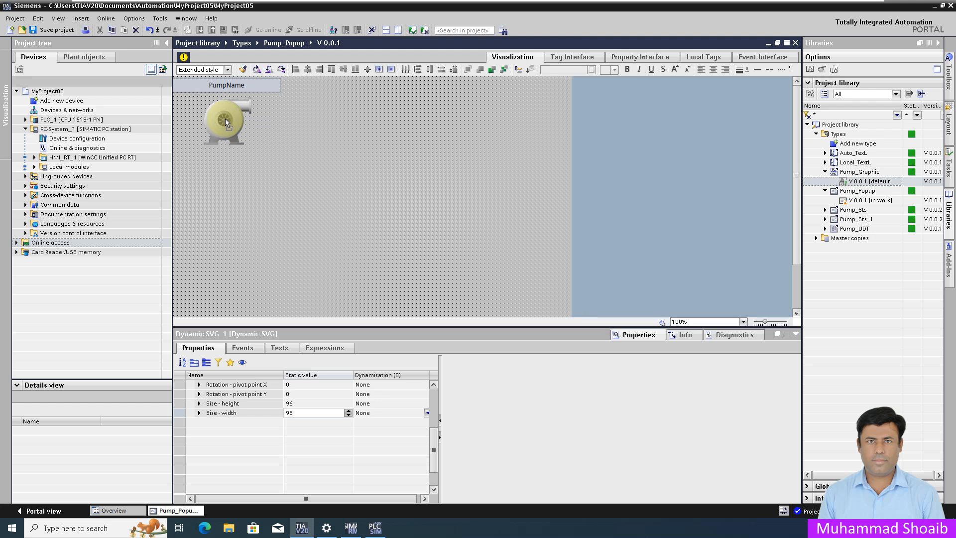
Nudge the PumpName text and header rectangle together slightly right and up along the faceplate's top edge.
{"action": "left_click", "coordinate": [264, 88]}
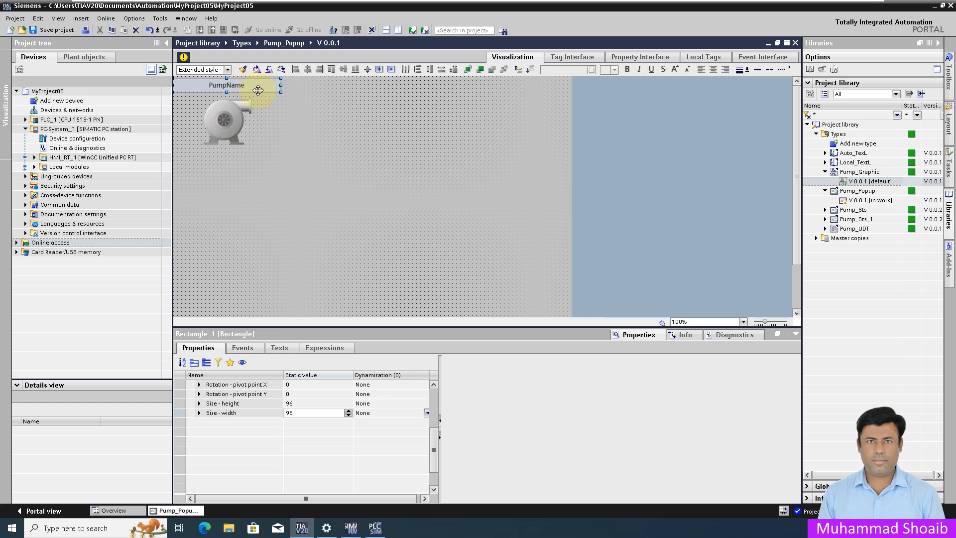
{"action": "left_click", "coordinate": [235, 85]}
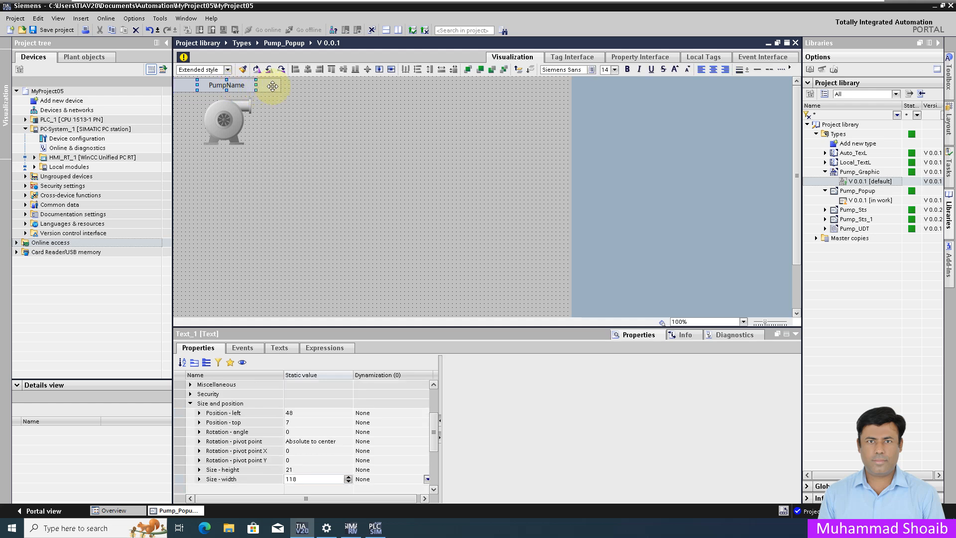
{"action": "key", "text": "Right"}
{"action": "key", "text": "Right"}
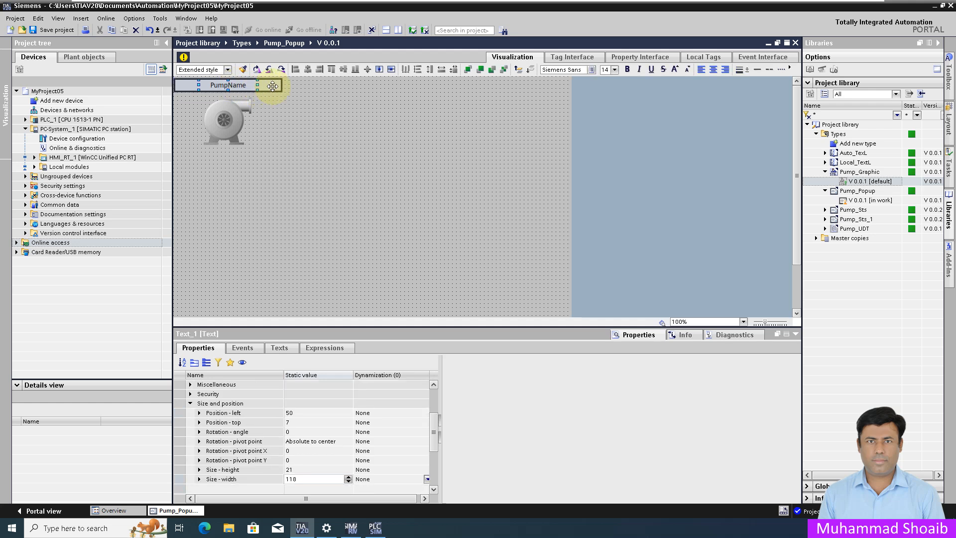
{"action": "key", "text": "Right"}
{"action": "key", "text": "Right"}
{"action": "key", "text": "Up"}
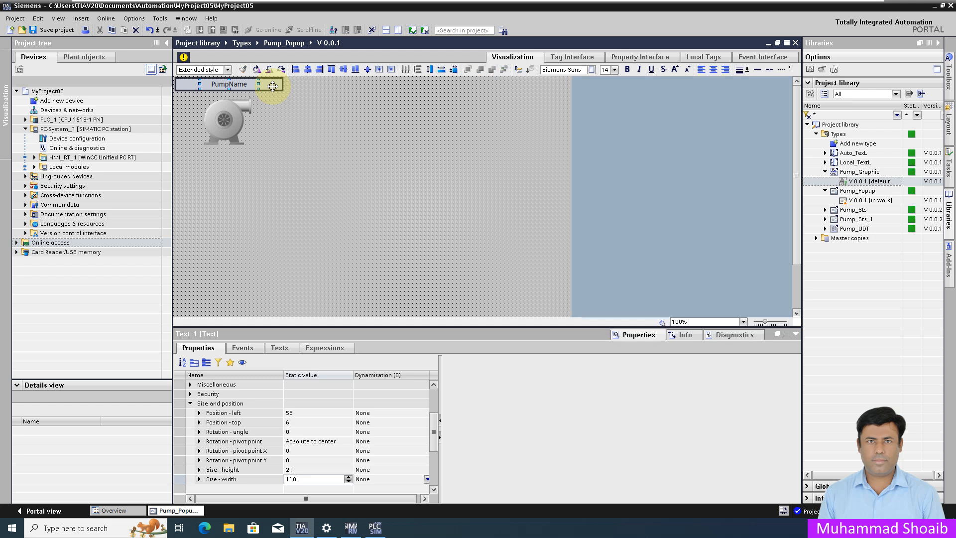
{"action": "key", "text": "Up"}
{"action": "key", "text": "Left"}
{"action": "key", "text": "Up"}
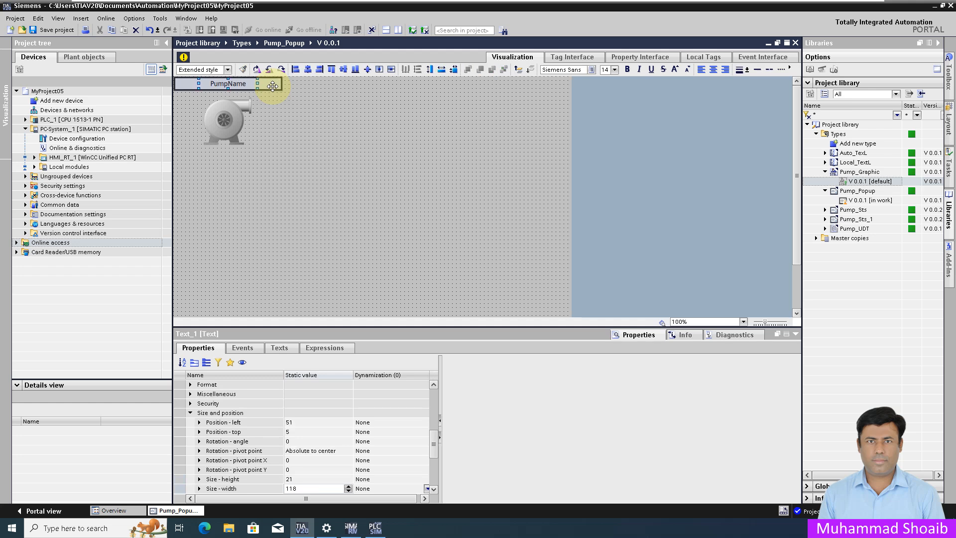
Align the pump graphic's horizontal centre with the header rectangle.
{"action": "left_click", "coordinate": [234, 119]}
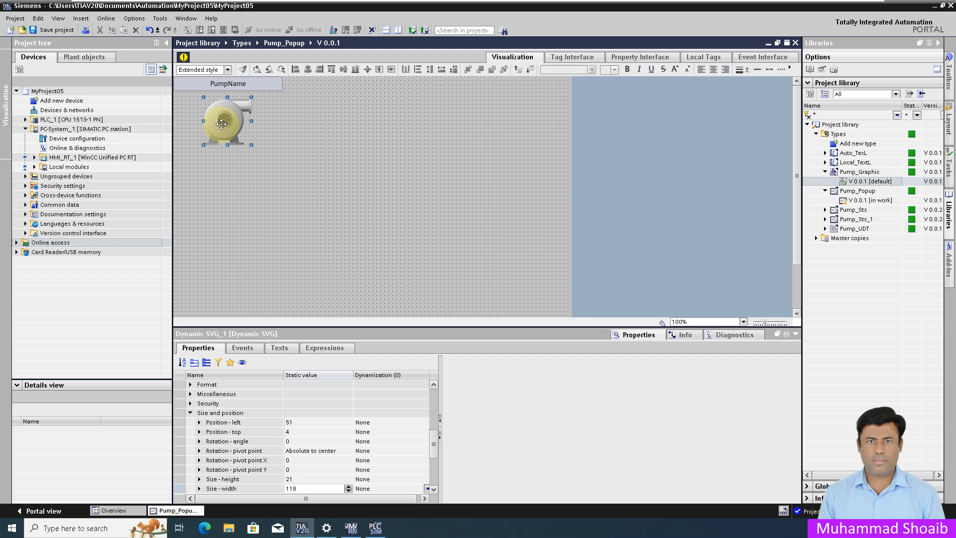
{"action": "left_click", "coordinate": [262, 85], "text": "ctrl"}
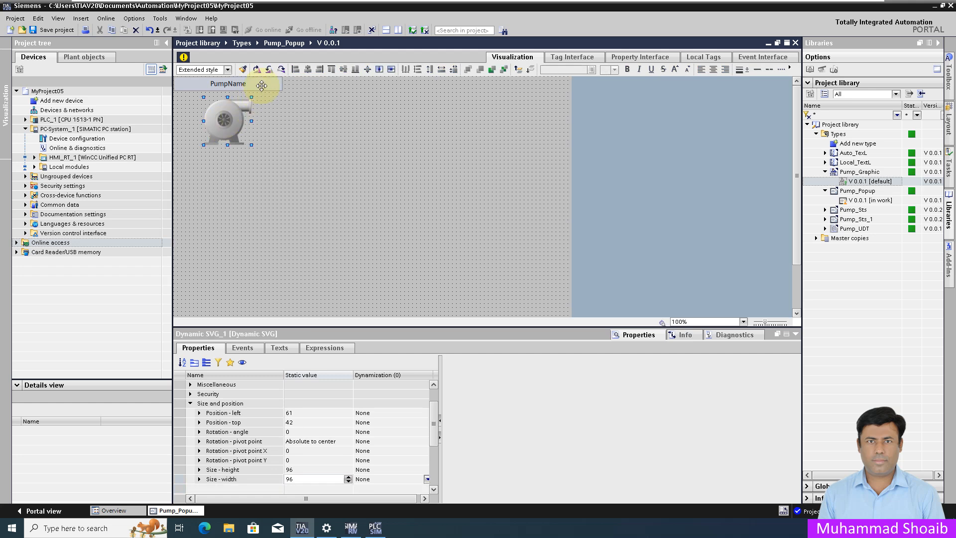
{"action": "left_click", "coordinate": [310, 69]}
{"action": "left_click", "coordinate": [301, 113]}
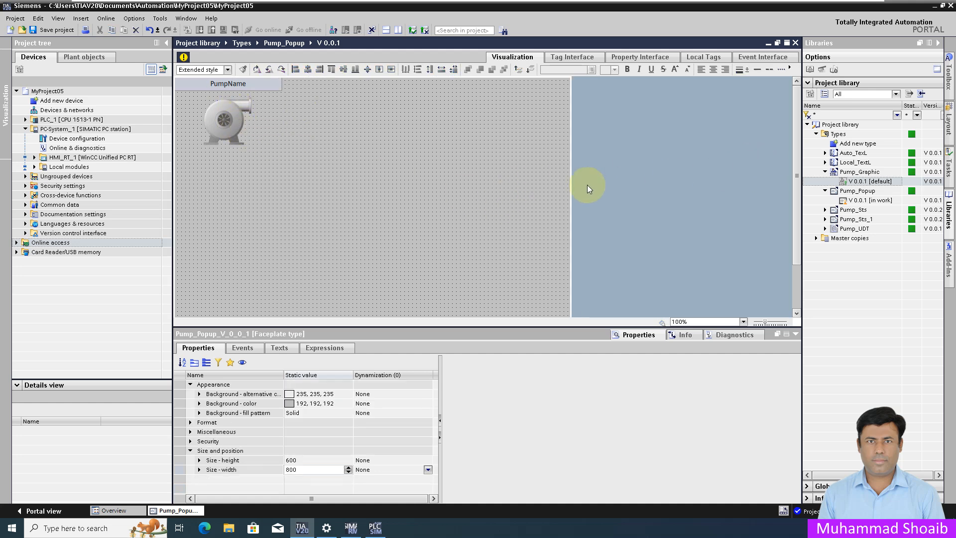
Add a text label reading "Speed :" below the pump graphic.
{"action": "left_click", "coordinate": [950, 75]}
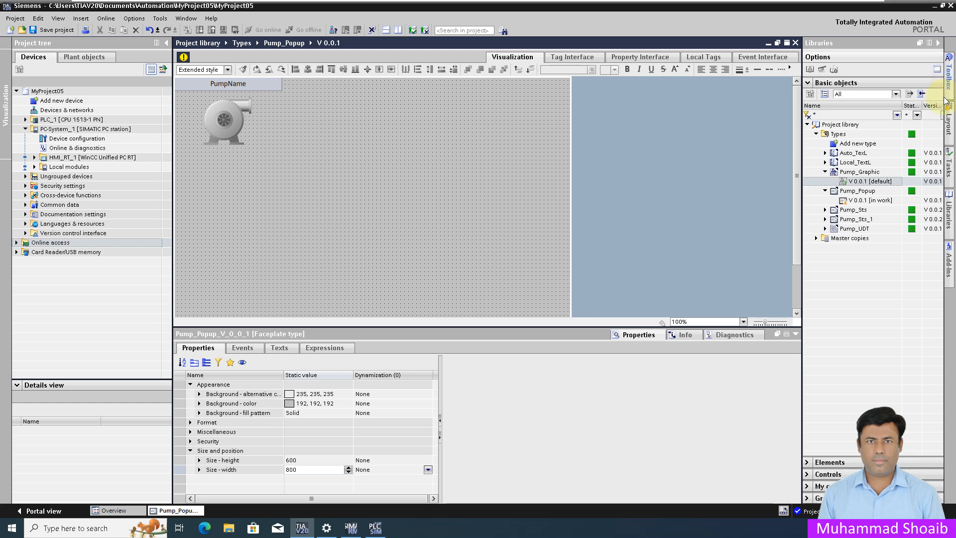
{"action": "left_click", "coordinate": [818, 100]}
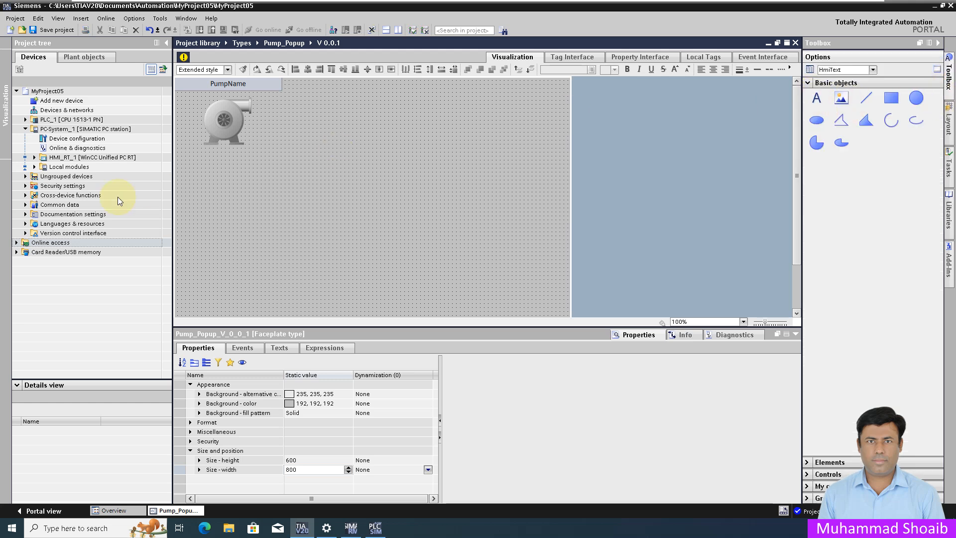
{"action": "left_click_drag", "start_coordinate": [182, 155], "coordinate": [222, 163]}
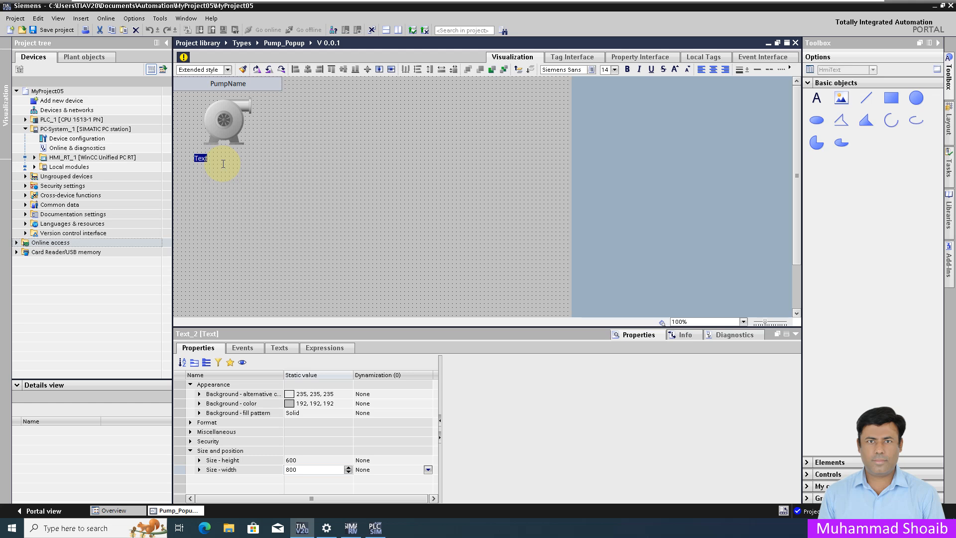
{"action": "type", "text": "P"}
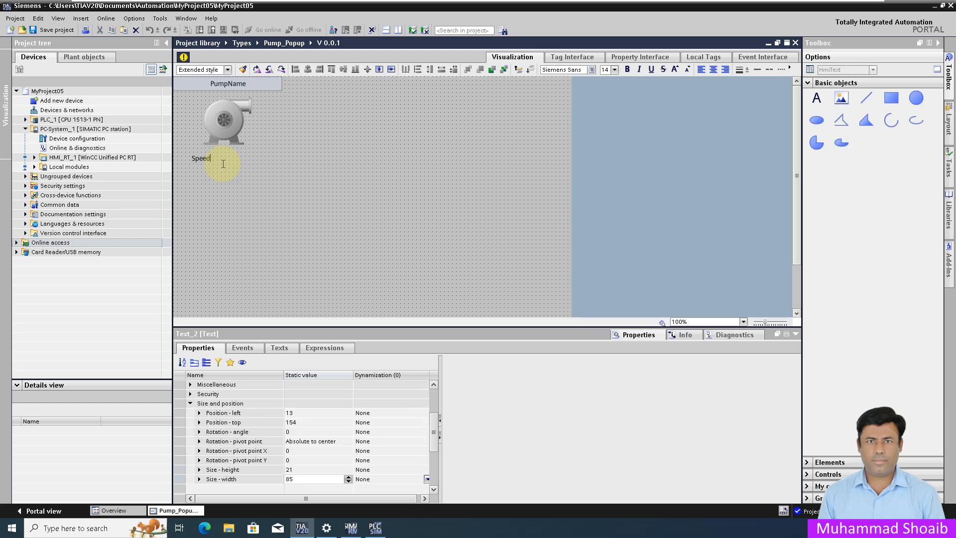
{"action": "left_click", "coordinate": [245, 192]}
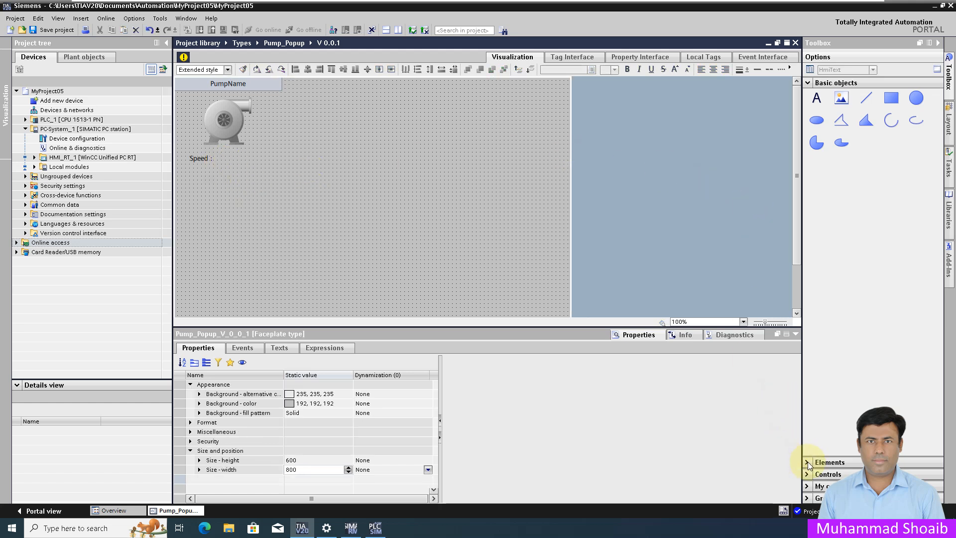
Insert an IO field, shrink it to about 81 wide and 29 high, and place it beside the Speed label.
{"action": "left_click", "coordinate": [829, 463]}
{"action": "left_click", "coordinate": [839, 446]}
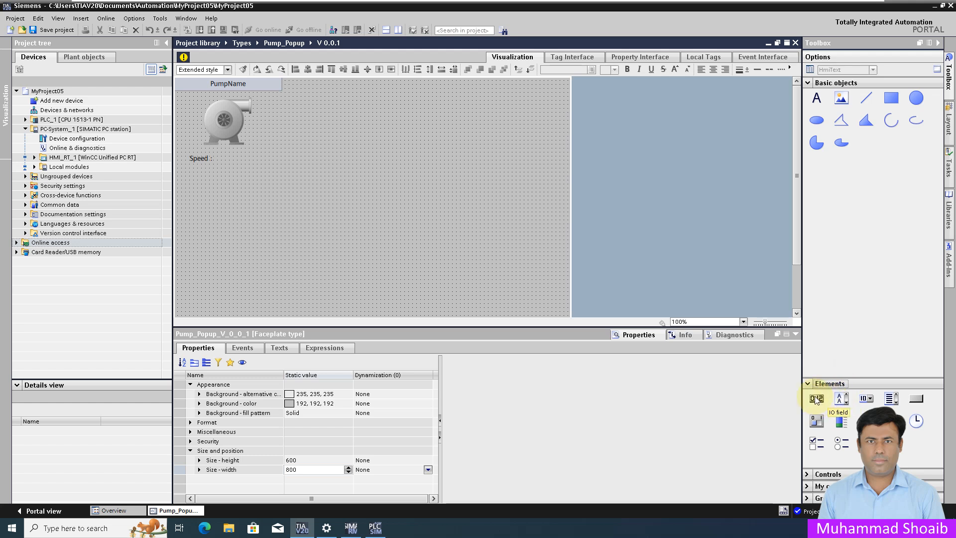
{"action": "left_click", "coordinate": [247, 164]}
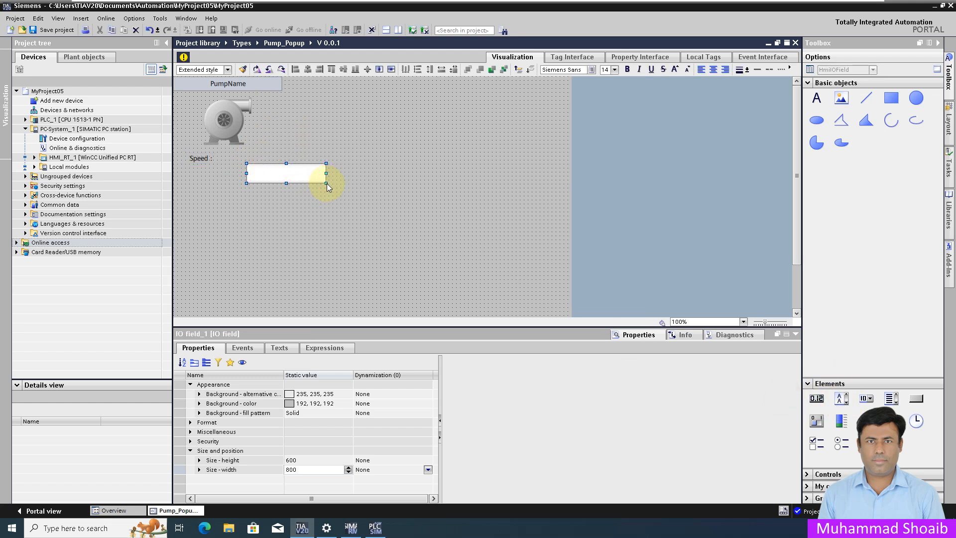
{"action": "left_click_drag", "start_coordinate": [326, 184], "coordinate": [246, 156]}
{"action": "key", "text": "Up"}
{"action": "key", "text": "Up"}
Nudge the Speed label left and align it vertically with the centre of the IO field.
{"action": "left_click", "coordinate": [198, 158]}
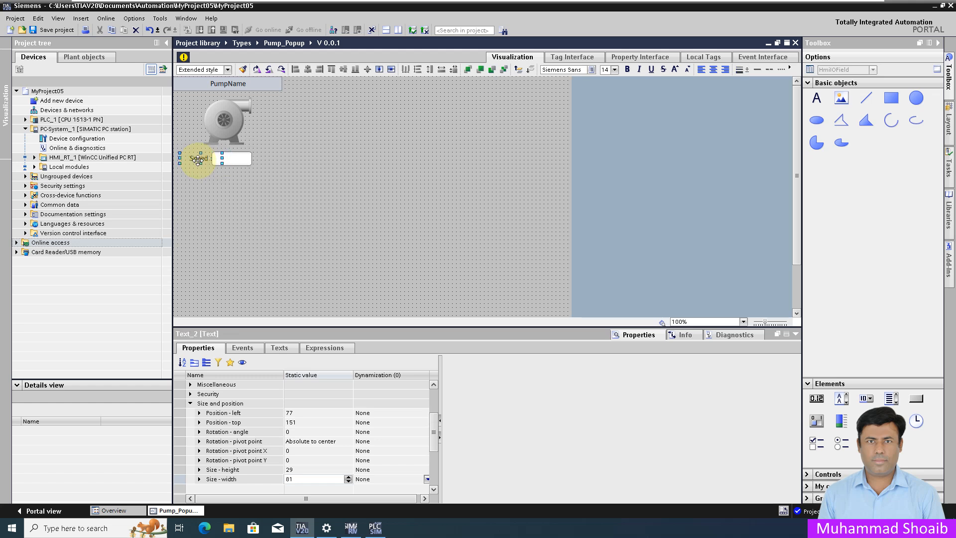
{"action": "key", "text": "Left"}
{"action": "left_click", "coordinate": [229, 158], "text": "ctrl"}
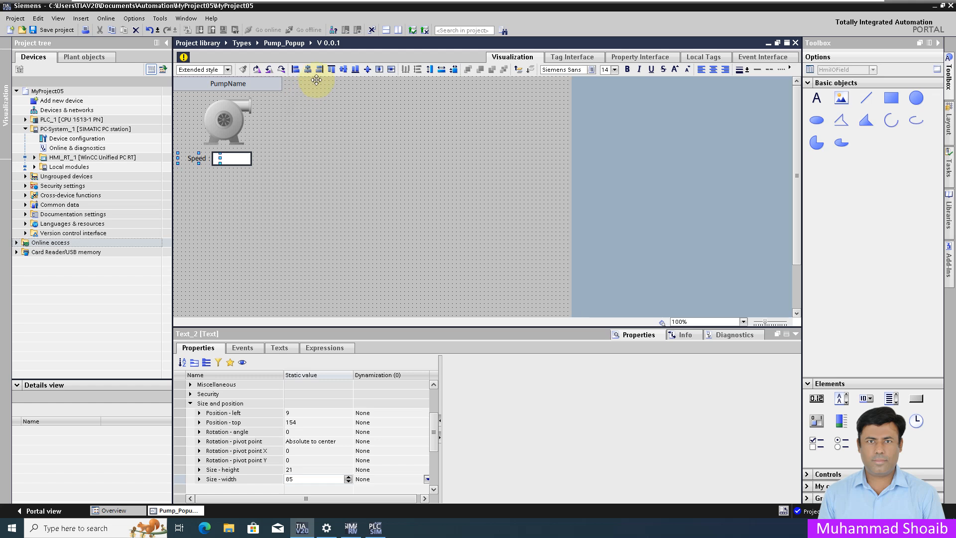
{"action": "left_click", "coordinate": [345, 71]}
{"action": "left_click", "coordinate": [346, 177]}
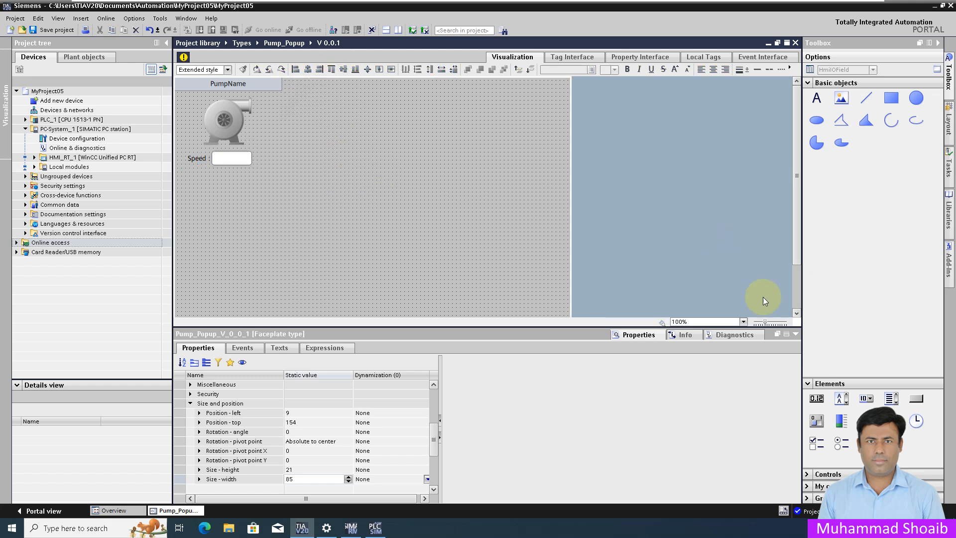
Add a button labelled Start below the Speed row and another labelled Stop beneath it.
{"action": "left_click_drag", "start_coordinate": [920, 402], "coordinate": [183, 170]}
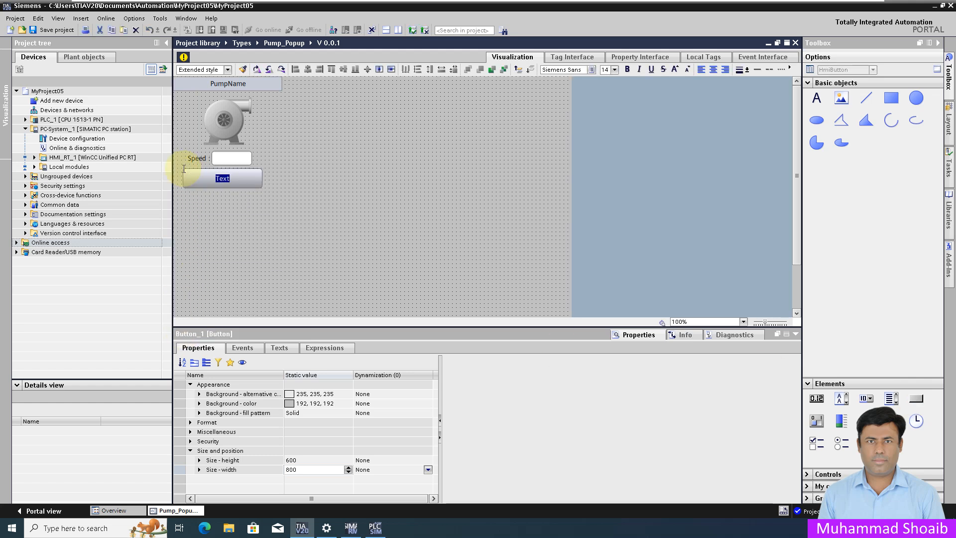
{"action": "type", "text": "Start"}
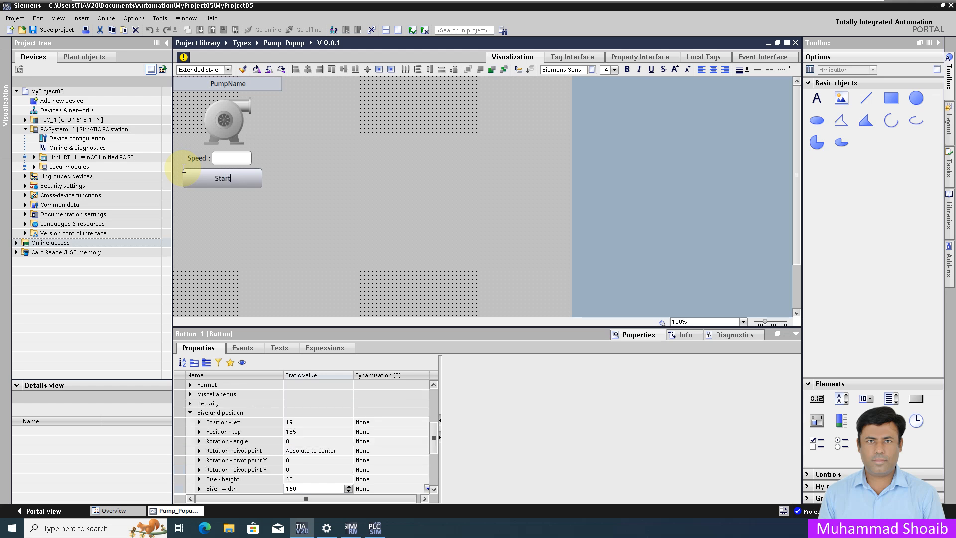
{"action": "left_click", "coordinate": [323, 219]}
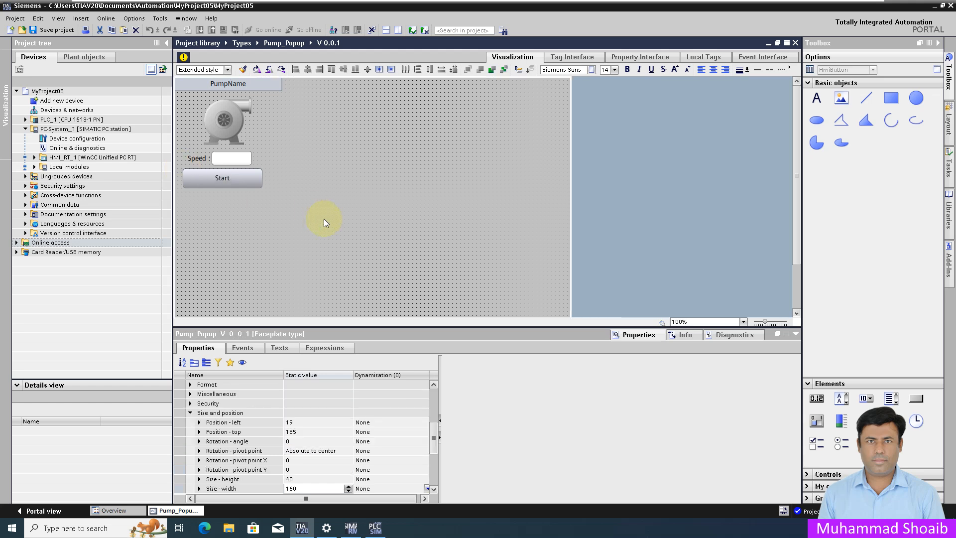
{"action": "left_click_drag", "start_coordinate": [916, 398], "coordinate": [185, 194]}
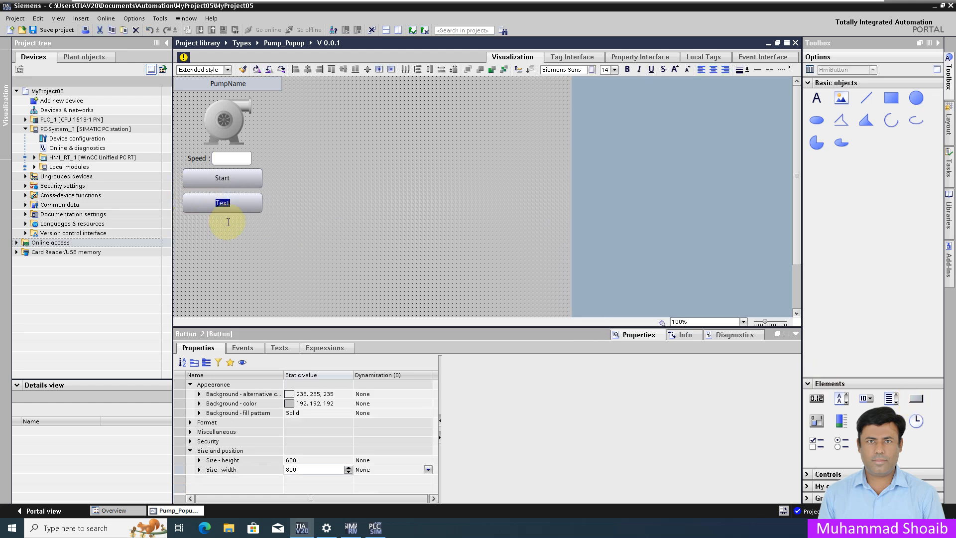
{"action": "type", "text": "Stop"}
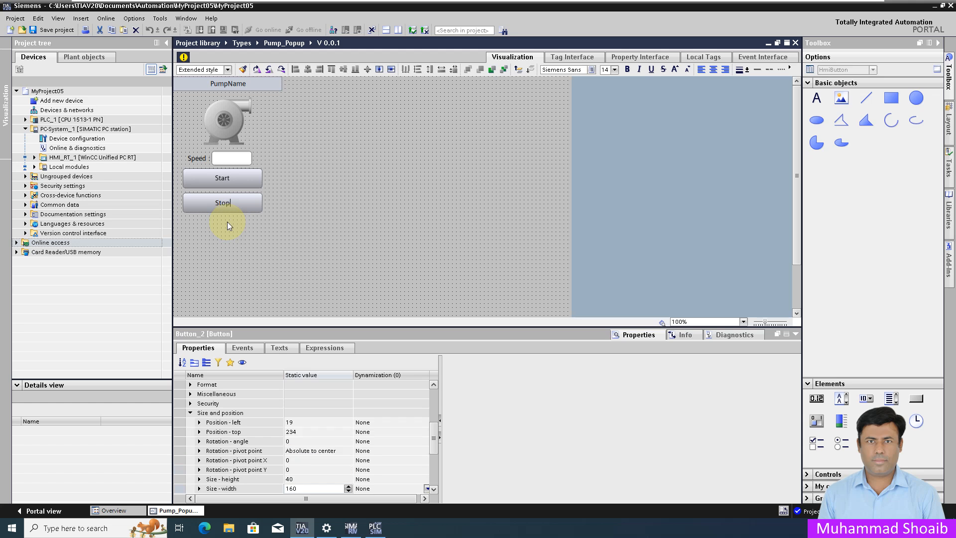
Set the Start button's background color to green (0, 255, 0).
{"action": "left_click", "coordinate": [245, 178]}
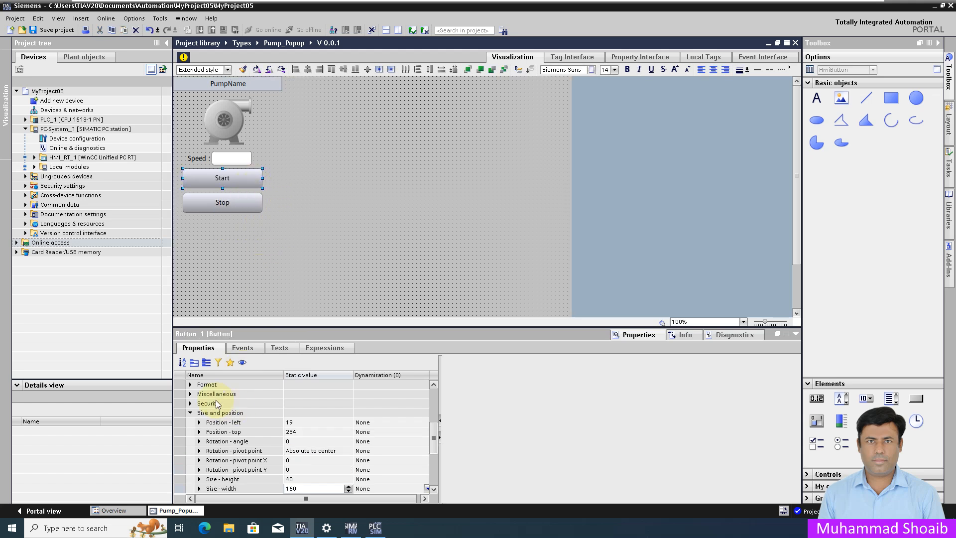
{"action": "left_click", "coordinate": [207, 364]}
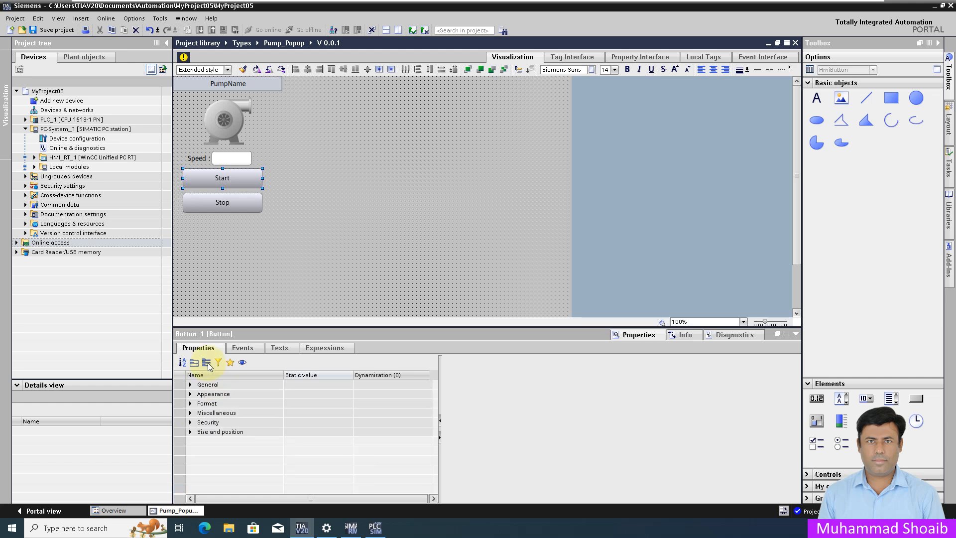
{"action": "left_click", "coordinate": [192, 395]}
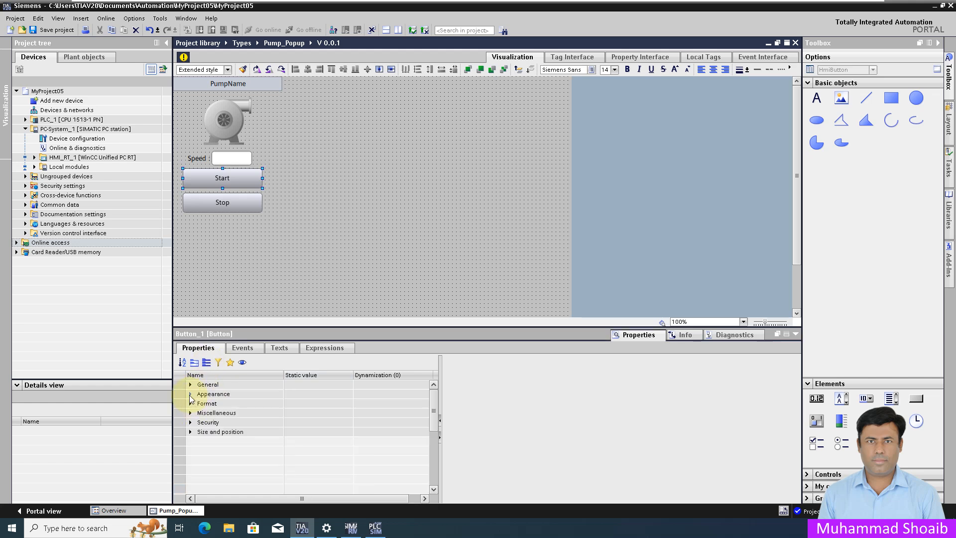
{"action": "left_click", "coordinate": [342, 423]}
{"action": "left_click", "coordinate": [333, 424]}
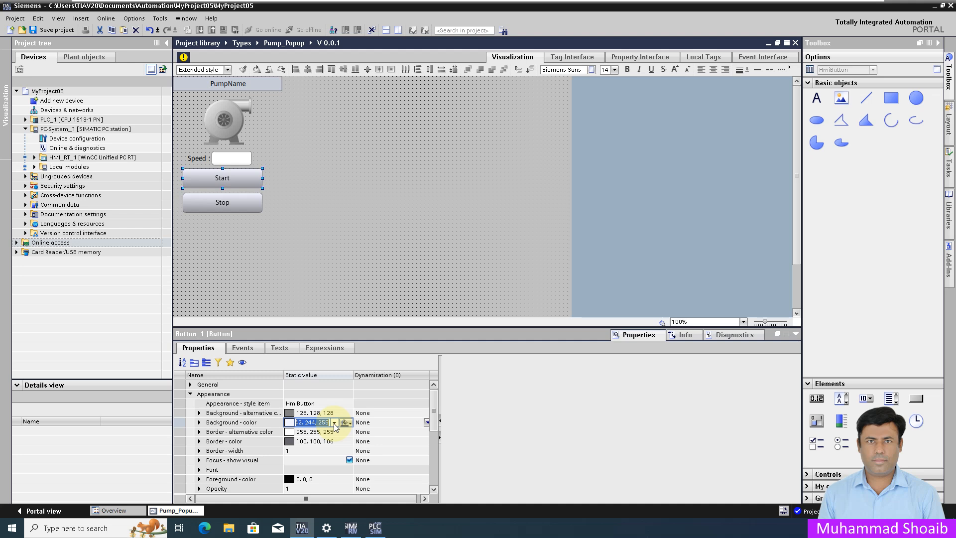
{"action": "left_click", "coordinate": [334, 423]}
{"action": "left_click", "coordinate": [322, 467]}
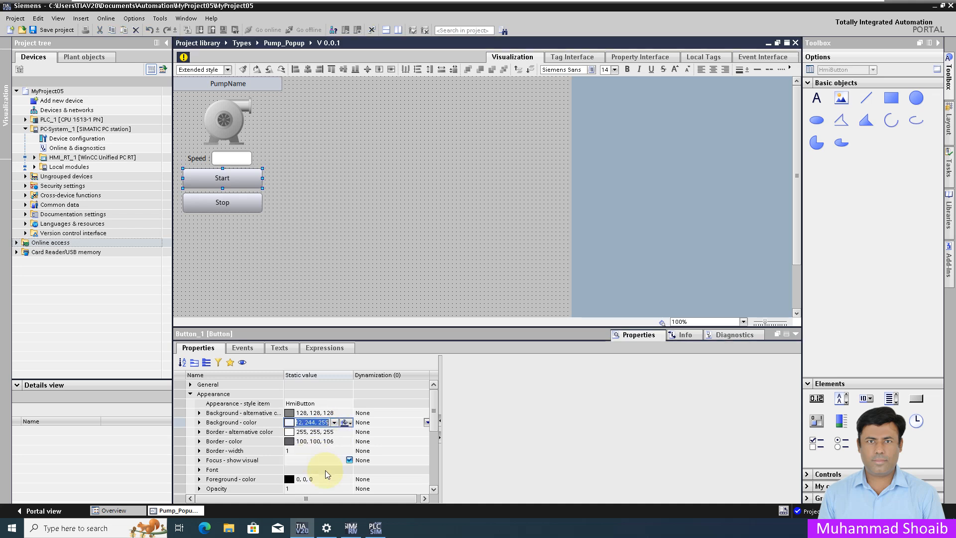
Set the Start button's foreground color to white (255, 255, 255).
{"action": "left_click", "coordinate": [347, 483]}
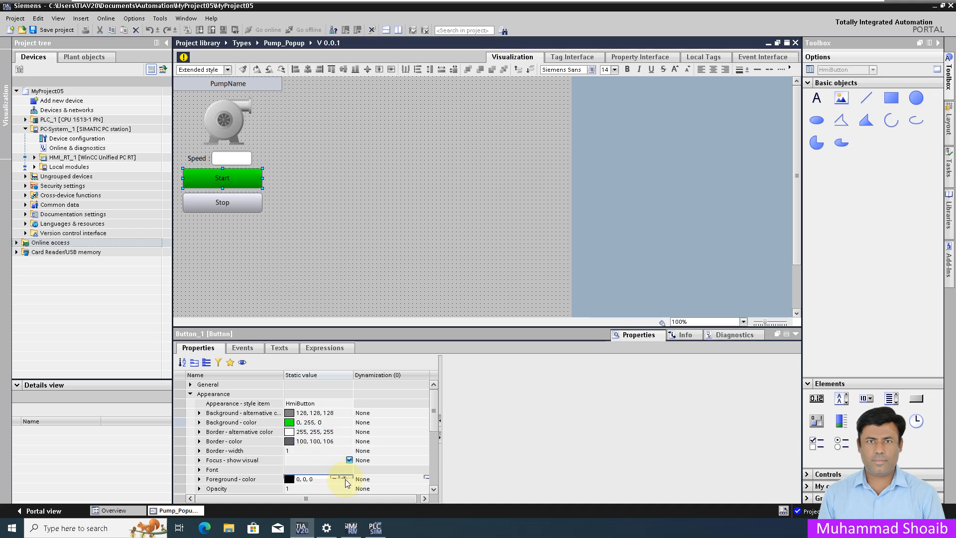
{"action": "left_click", "coordinate": [336, 481]}
{"action": "left_click", "coordinate": [337, 481]}
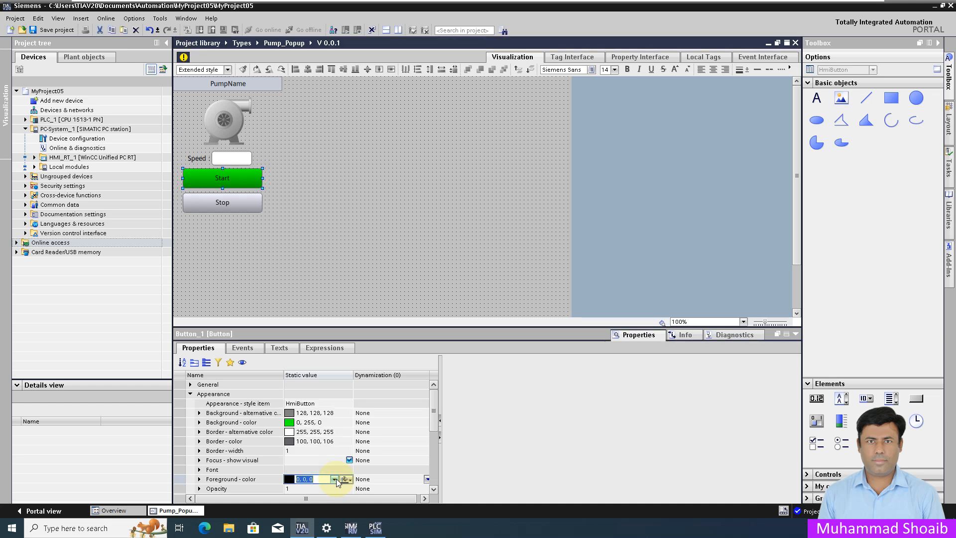
{"action": "left_click", "coordinate": [337, 480]}
{"action": "left_click", "coordinate": [344, 429]}
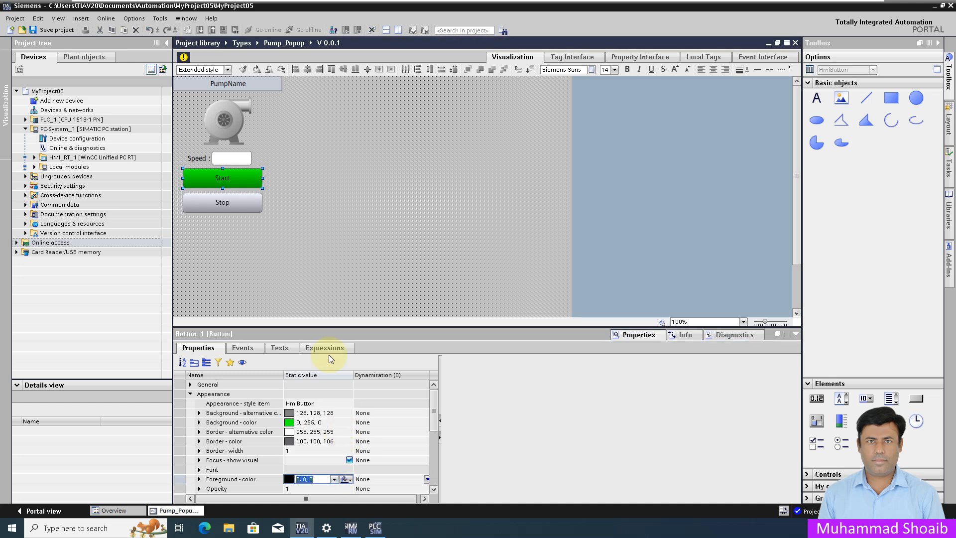
Set the Stop button's background color to red (255, 0, 0).
{"action": "left_click", "coordinate": [233, 199]}
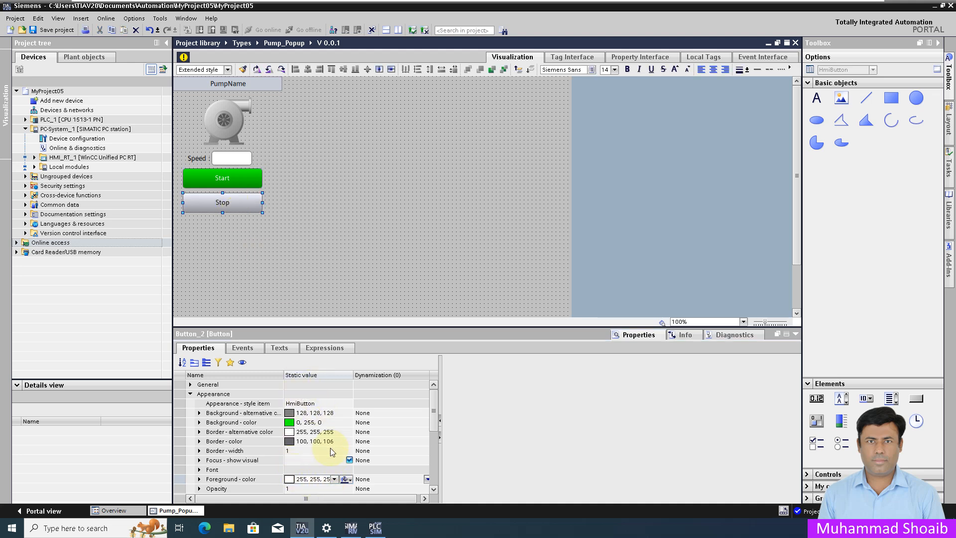
{"action": "left_click", "coordinate": [333, 424]}
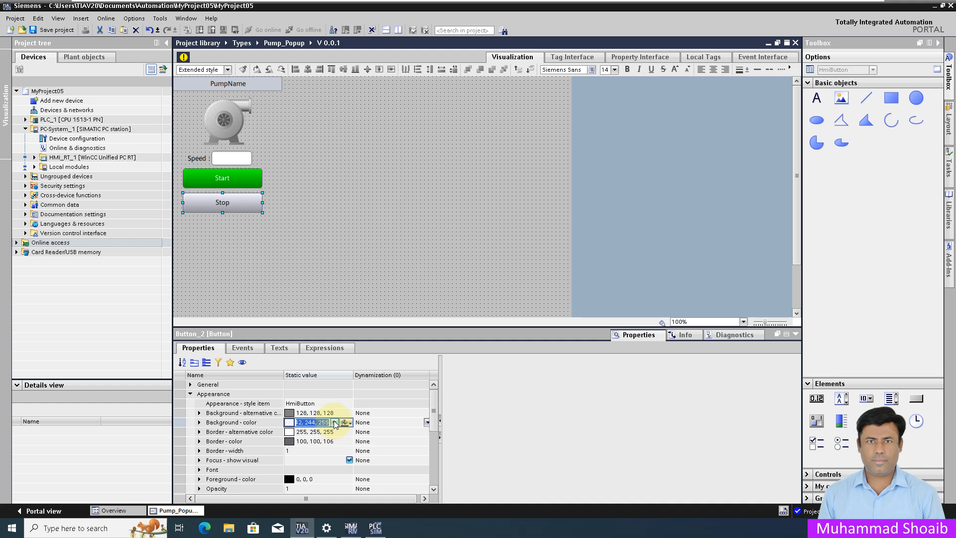
{"action": "left_click", "coordinate": [334, 423]}
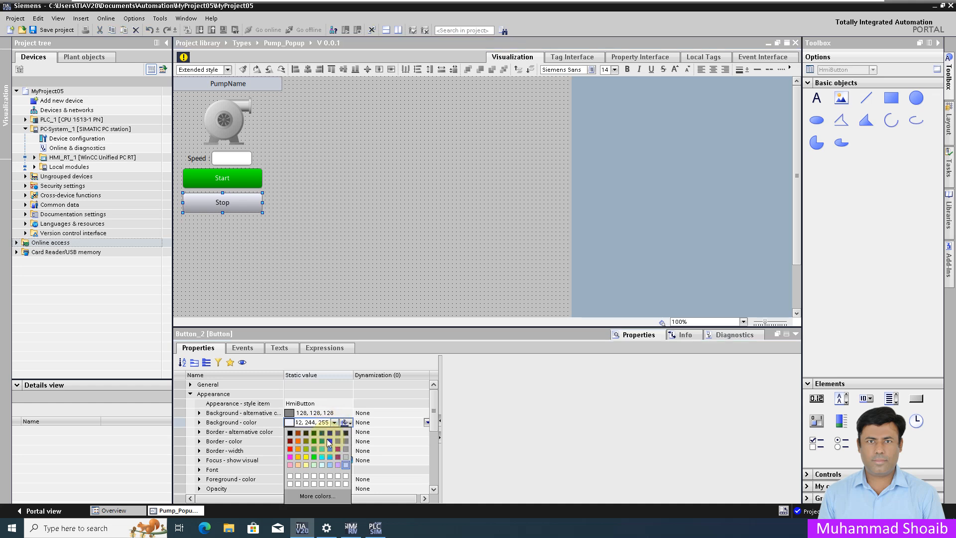
{"action": "left_click", "coordinate": [291, 449]}
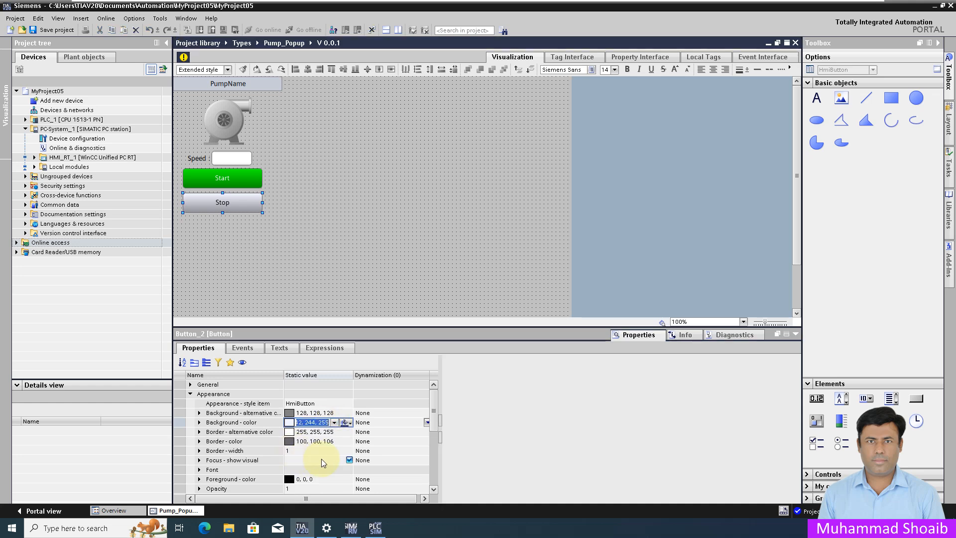
Set the Stop button's foreground color to white and deselect the button.
{"action": "left_click", "coordinate": [341, 478]}
{"action": "left_click", "coordinate": [333, 481]}
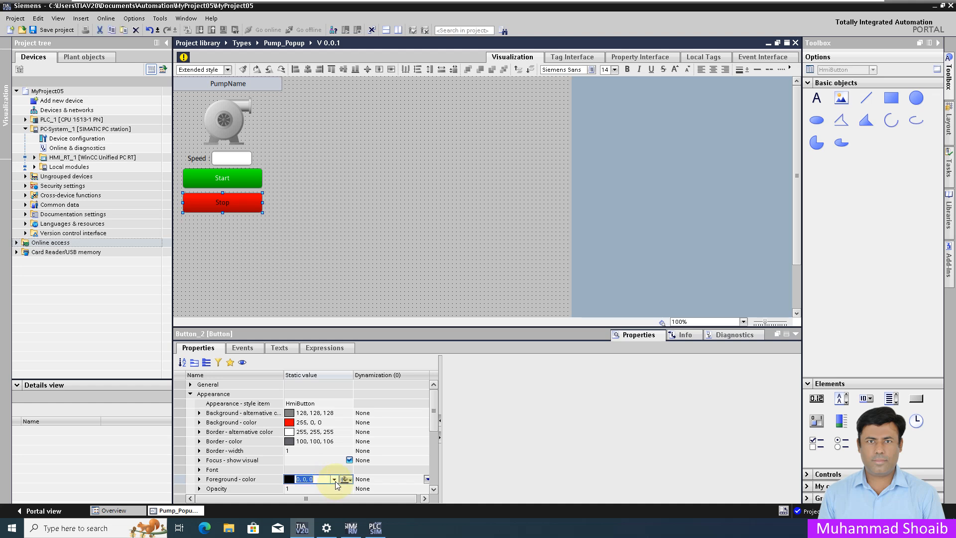
{"action": "left_click", "coordinate": [334, 479]}
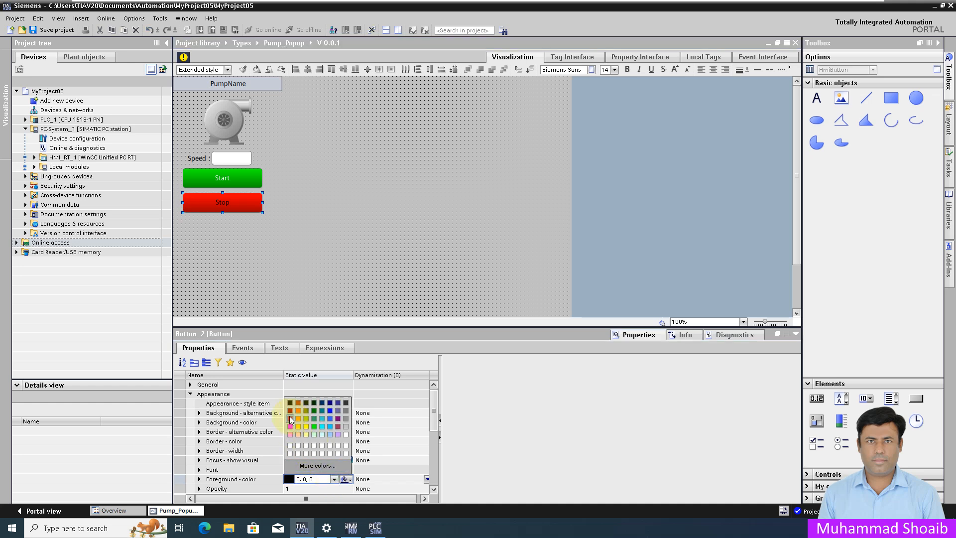
{"action": "left_click", "coordinate": [345, 436]}
{"action": "left_click", "coordinate": [489, 269]}
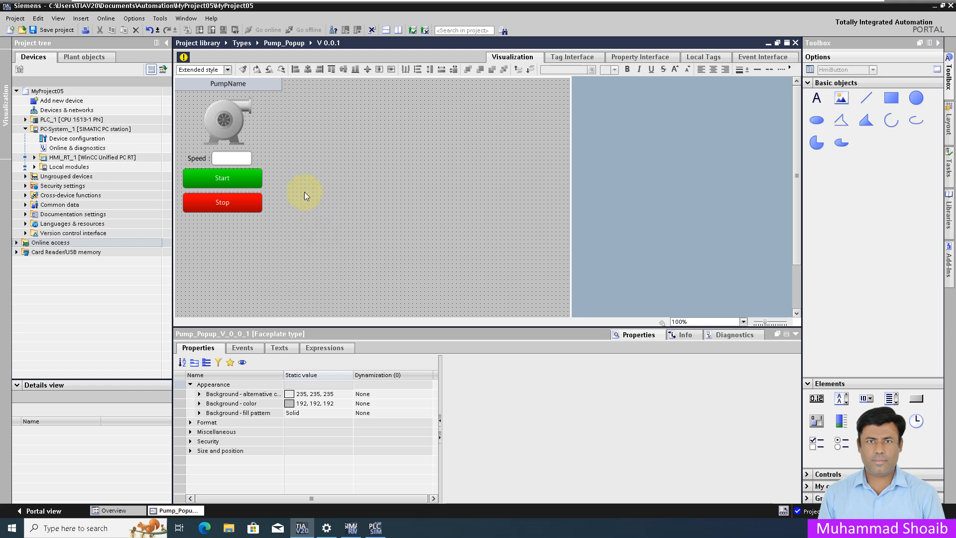
Nudge the header rectangle together with the Start and Stop buttons slightly to the right.
{"action": "left_click", "coordinate": [241, 177]}
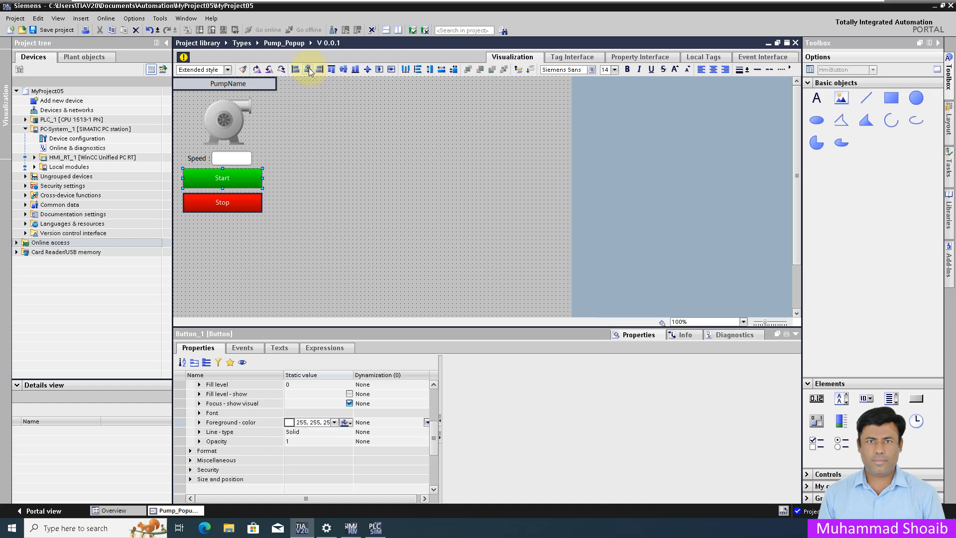
{"action": "key", "text": "Right"}
{"action": "key", "text": "Right"}
{"action": "key", "text": "Right"}
{"action": "key", "text": "Right"}
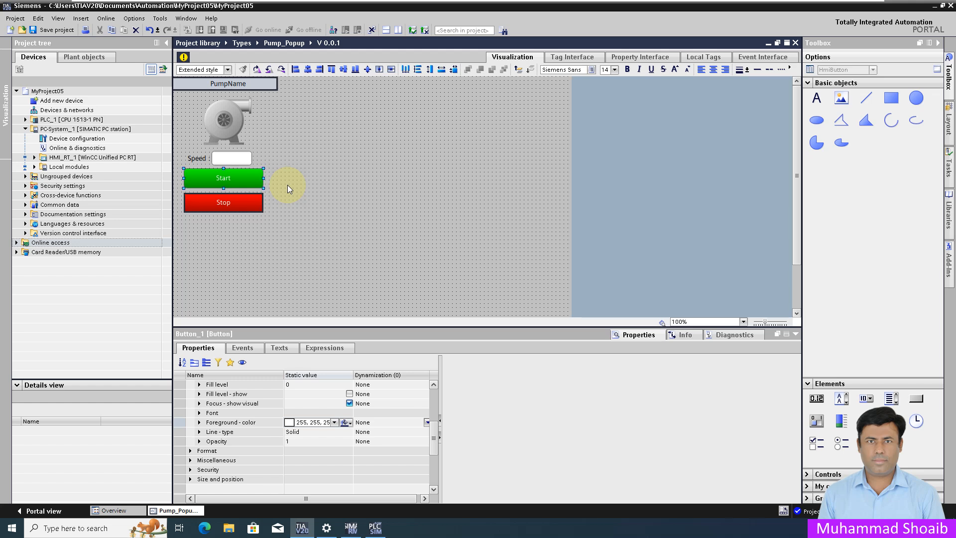
{"action": "key", "text": "Right"}
{"action": "key", "text": "Right"}
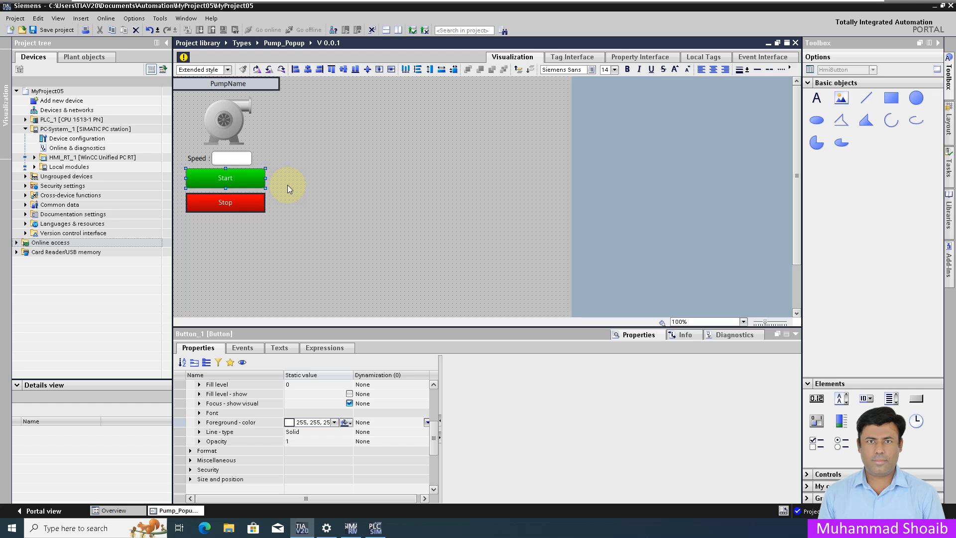
{"action": "key", "text": "Right"}
{"action": "key", "text": "Right"}
{"action": "key", "text": "Right"}
{"action": "key", "text": "Right"}
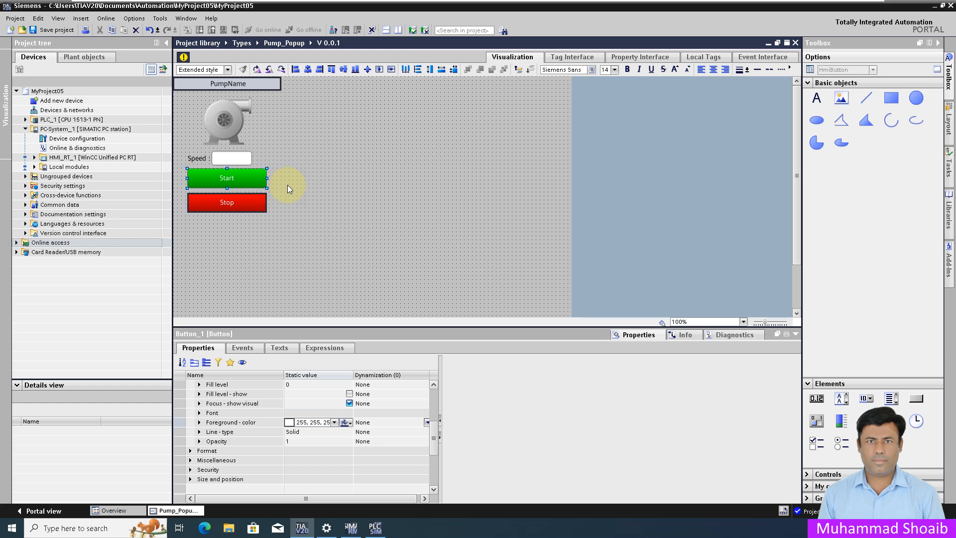
{"action": "key", "text": "Right"}
{"action": "key", "text": "Right"}
{"action": "key", "text": "Right"}
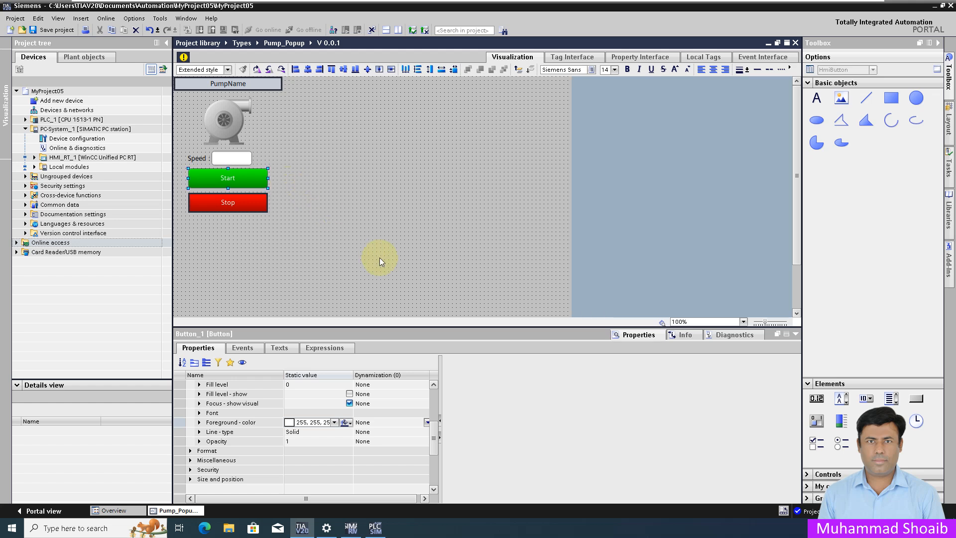
{"action": "key", "text": "Right"}
{"action": "key", "text": "Right"}
{"action": "key", "text": "Right"}
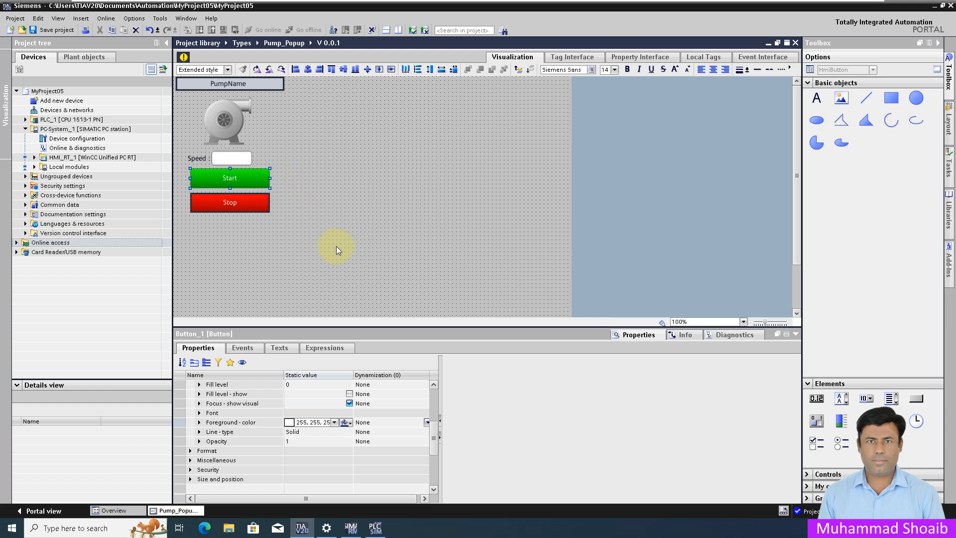
Set the Pump_Popup faceplate's height to 300.
{"action": "left_click", "coordinate": [464, 267]}
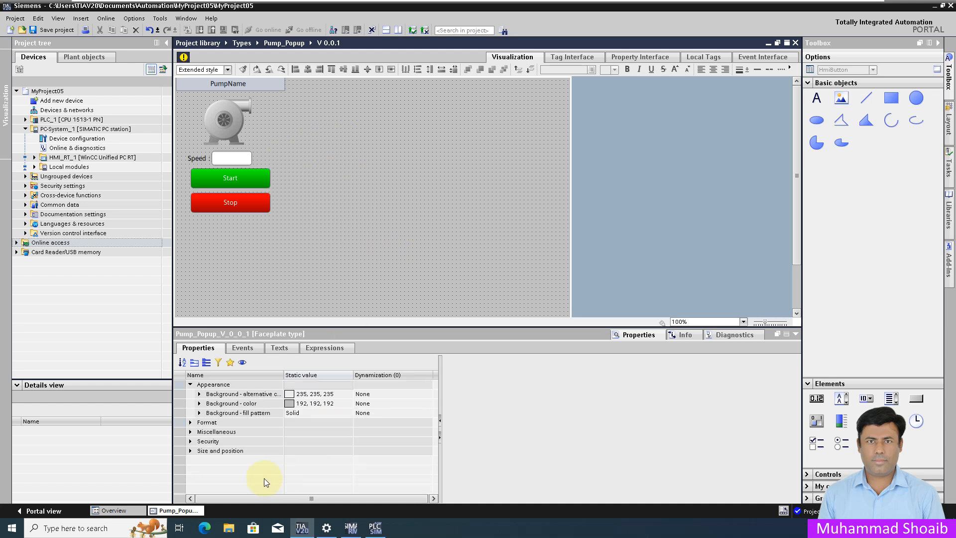
{"action": "left_click", "coordinate": [189, 451]}
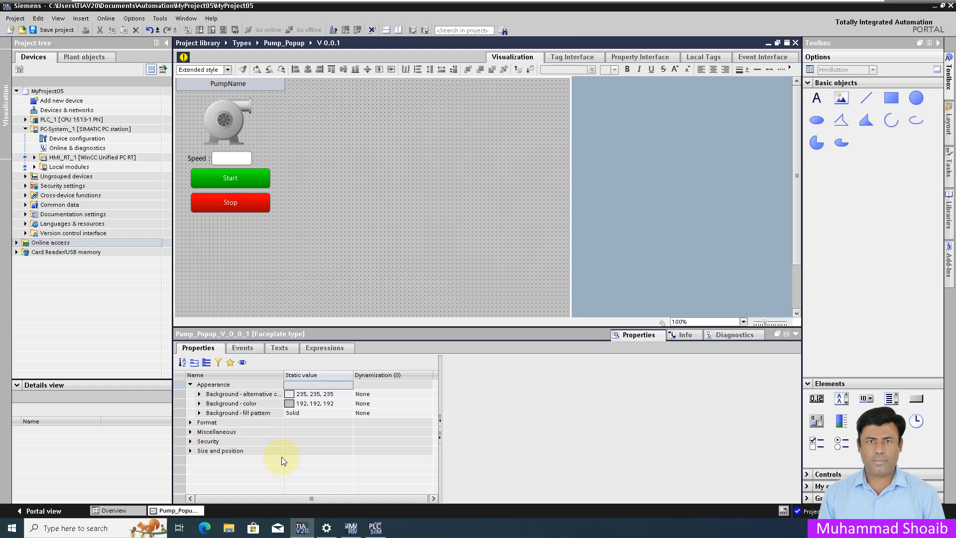
{"action": "left_click", "coordinate": [191, 451]}
{"action": "left_click", "coordinate": [307, 460]}
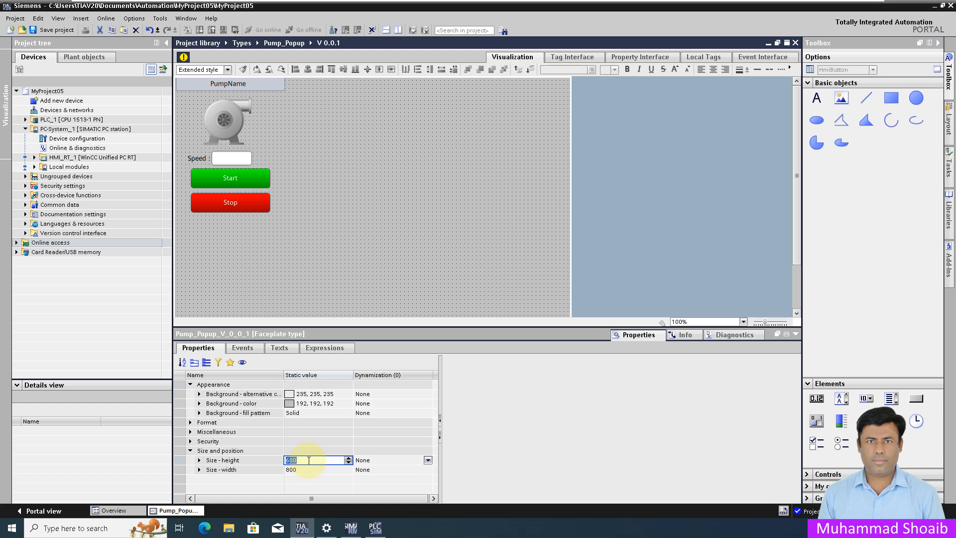
{"action": "type", "text": "300"}
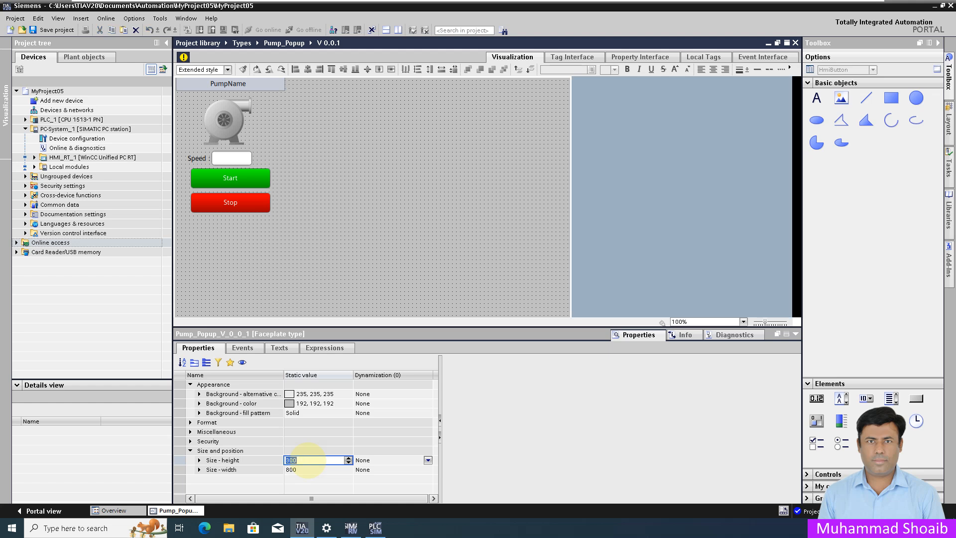
{"action": "key", "text": "Return"}
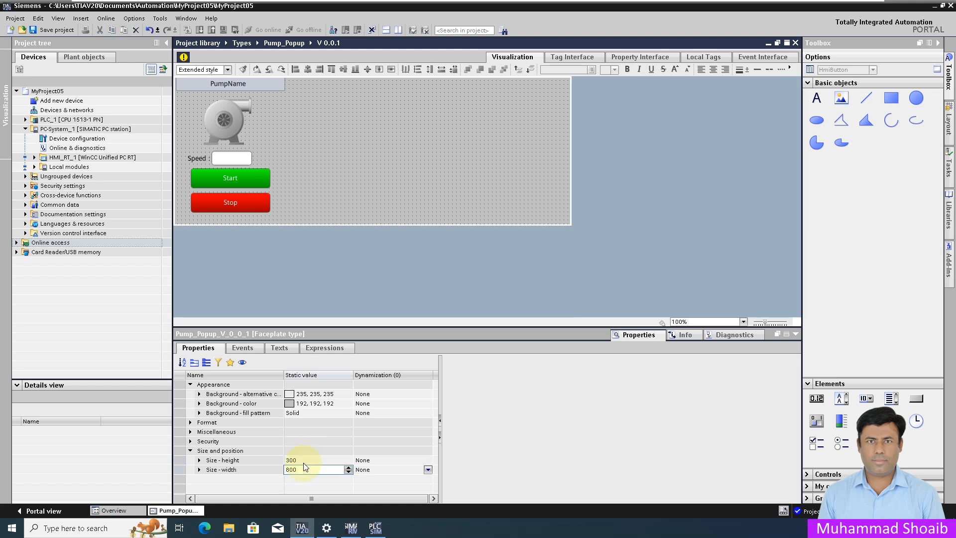
Try faceplate widths of 200 and 240.
{"action": "double_click", "coordinate": [305, 472]}
{"action": "type", "text": "200"}
{"action": "key", "text": "Return"}
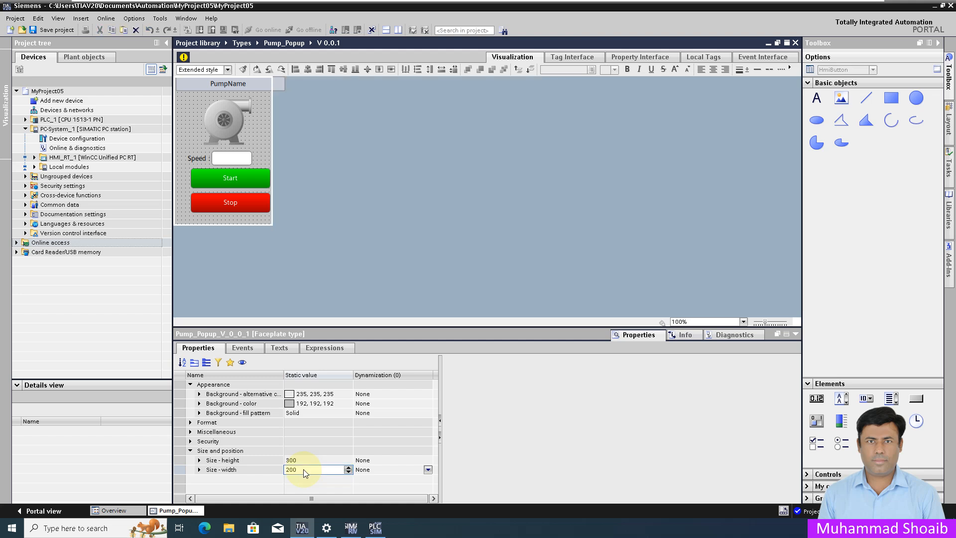
{"action": "double_click", "coordinate": [305, 469]}
{"action": "type", "text": "240"}
{"action": "key", "text": "Return"}
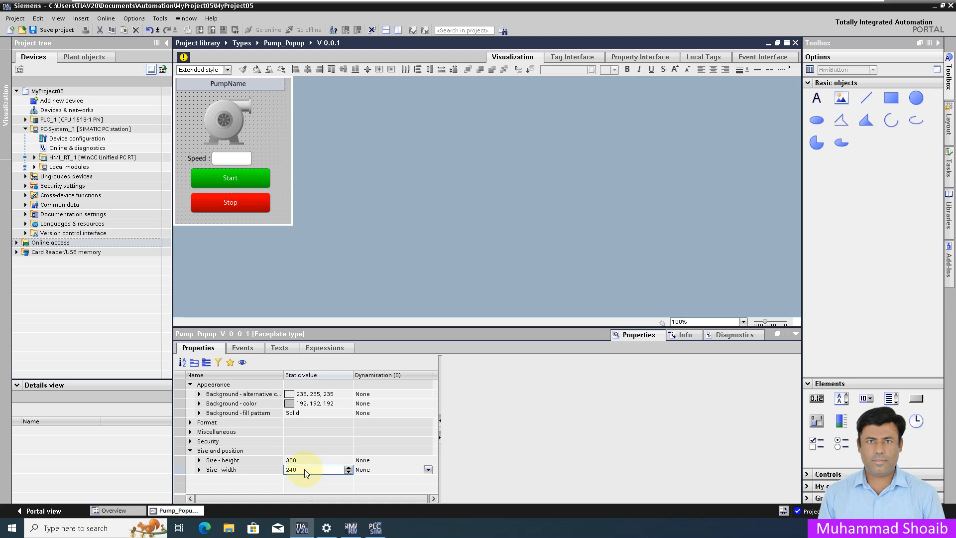
Set the faceplate's width to 220.
{"action": "double_click", "coordinate": [304, 468]}
{"action": "type", "text": "220"}
{"action": "key", "text": "Return"}
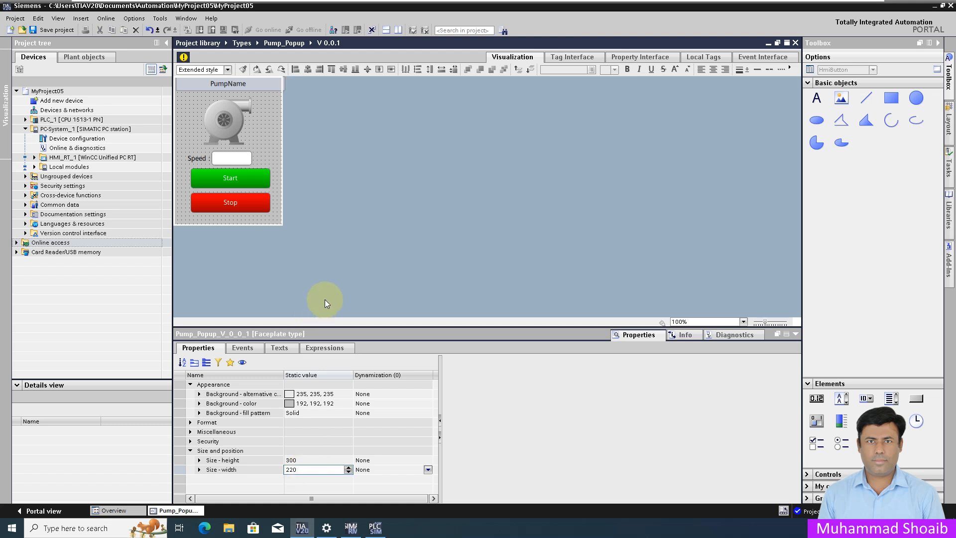
Nudge the header rectangle left and centre it horizontally in the faceplate.
{"action": "left_click", "coordinate": [263, 85]}
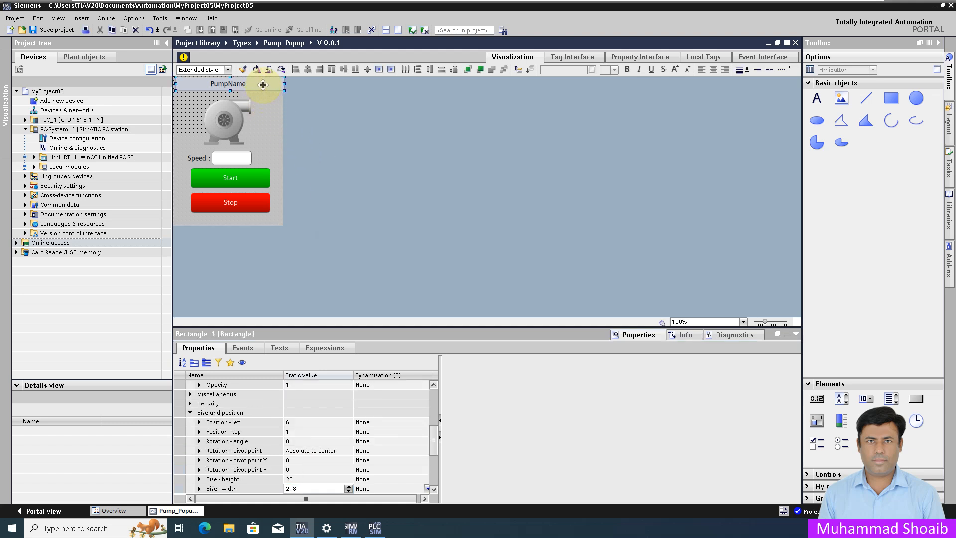
{"action": "key", "text": "Left"}
{"action": "key", "text": "Left"}
{"action": "key", "text": "Left"}
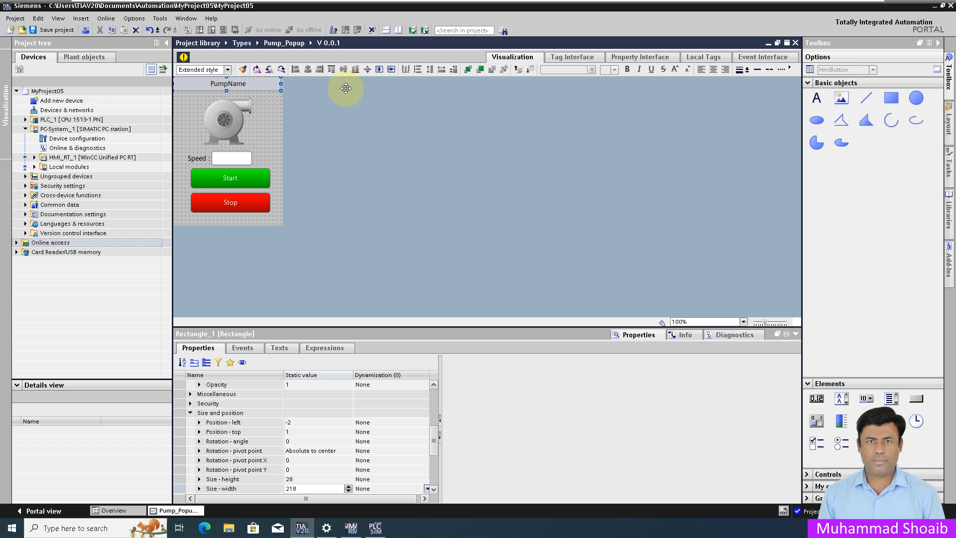
{"action": "key", "text": "Left"}
{"action": "key", "text": "Left"}
{"action": "key", "text": "Left"}
{"action": "key", "text": "Left"}
{"action": "left_click", "coordinate": [378, 70]}
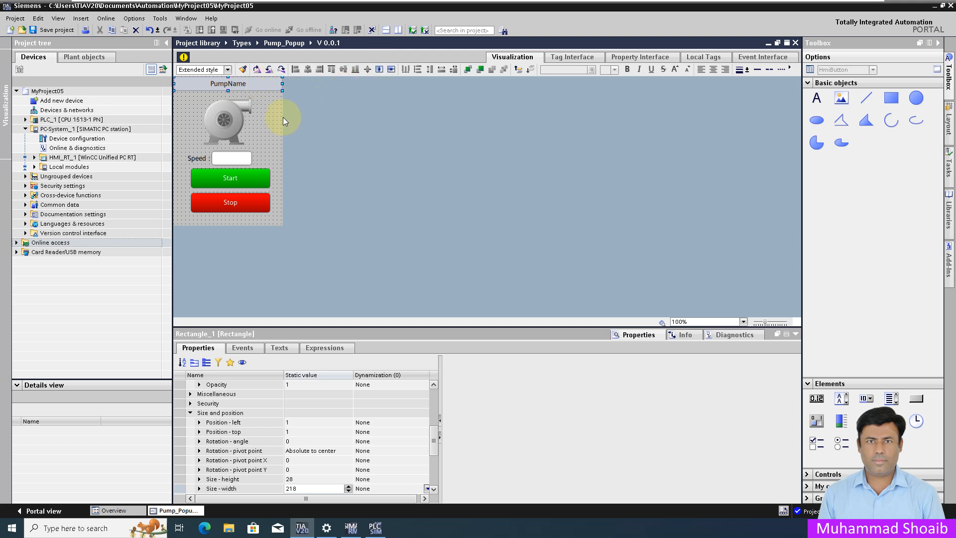
Centre the PumpName text, the Start button and the Stop button horizontally in the faceplate.
{"action": "left_click", "coordinate": [233, 83]}
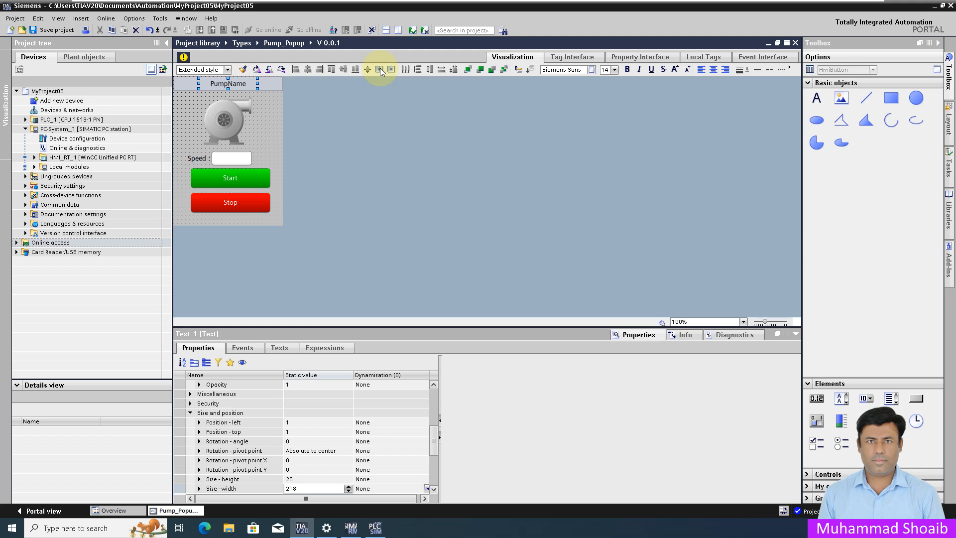
{"action": "left_click", "coordinate": [234, 182]}
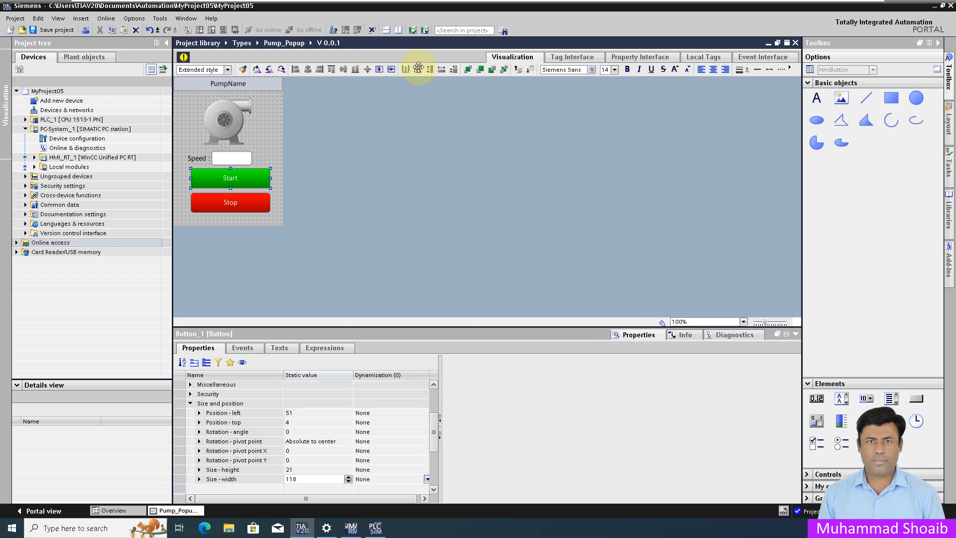
{"action": "left_click", "coordinate": [380, 70]}
{"action": "left_click", "coordinate": [248, 202]}
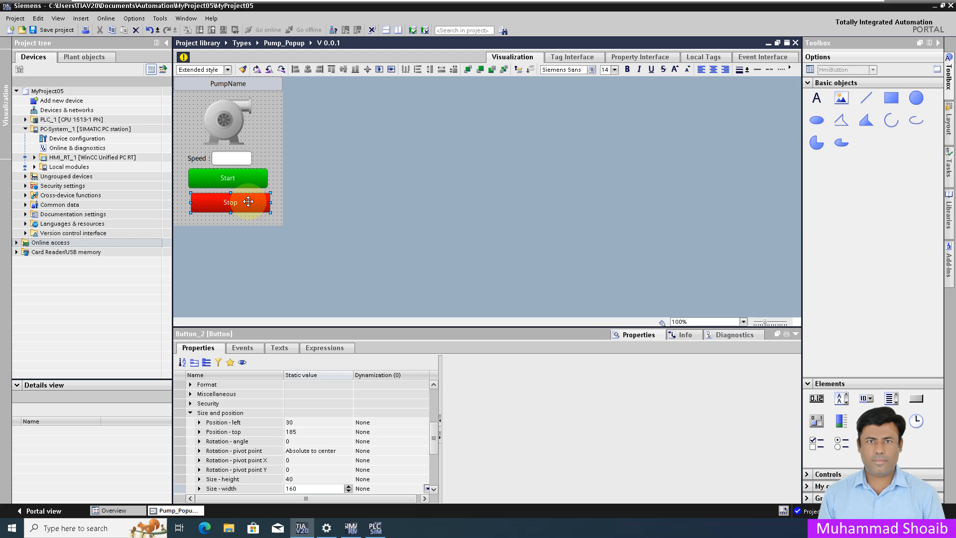
{"action": "left_click", "coordinate": [380, 70]}
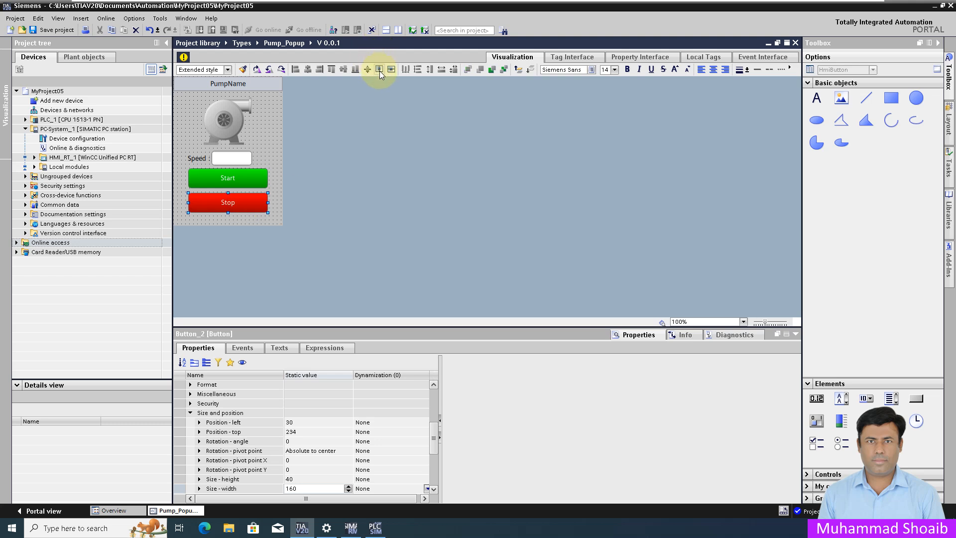
{"action": "left_click", "coordinate": [267, 128]}
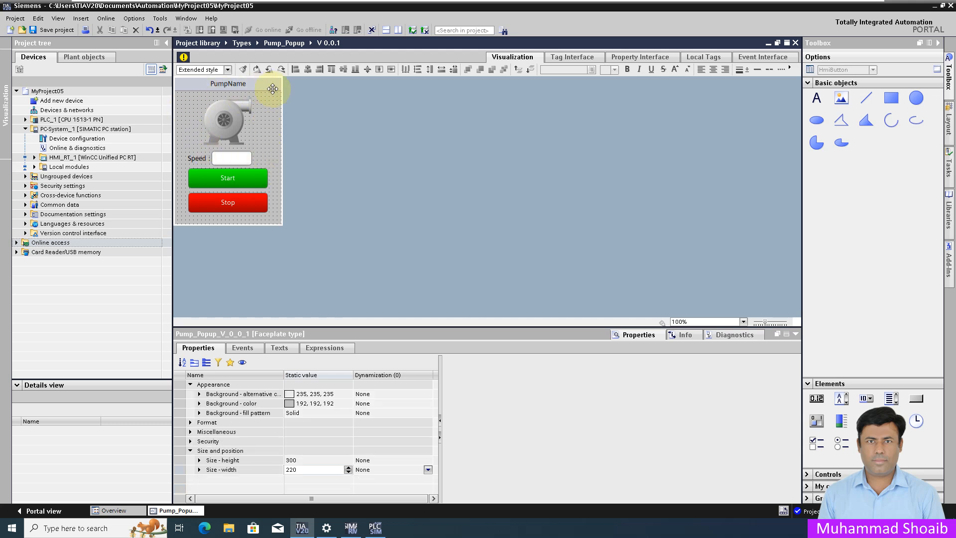
Add an interface tag named PumpName to the Pump_Popup faceplate's tag interface.
{"action": "left_click", "coordinate": [567, 59]}
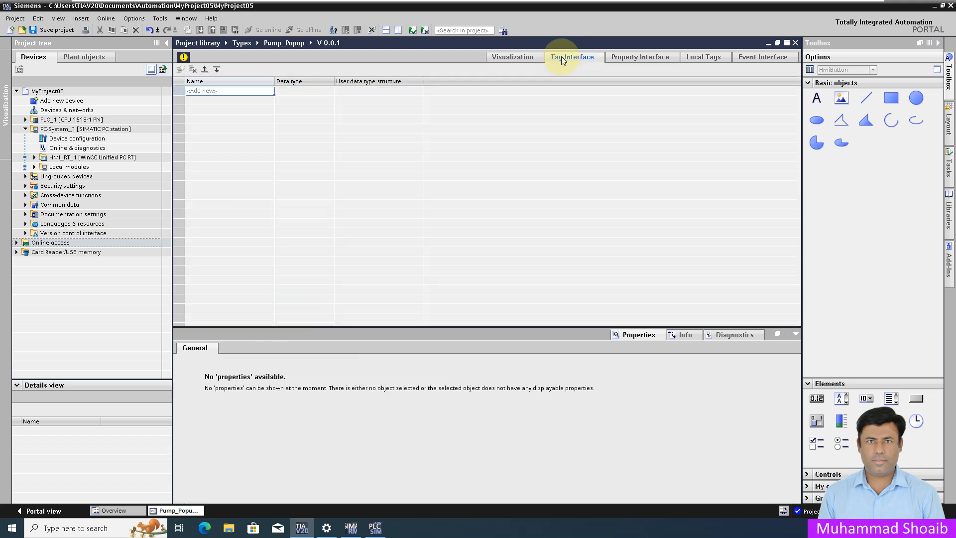
{"action": "double_click", "coordinate": [238, 90]}
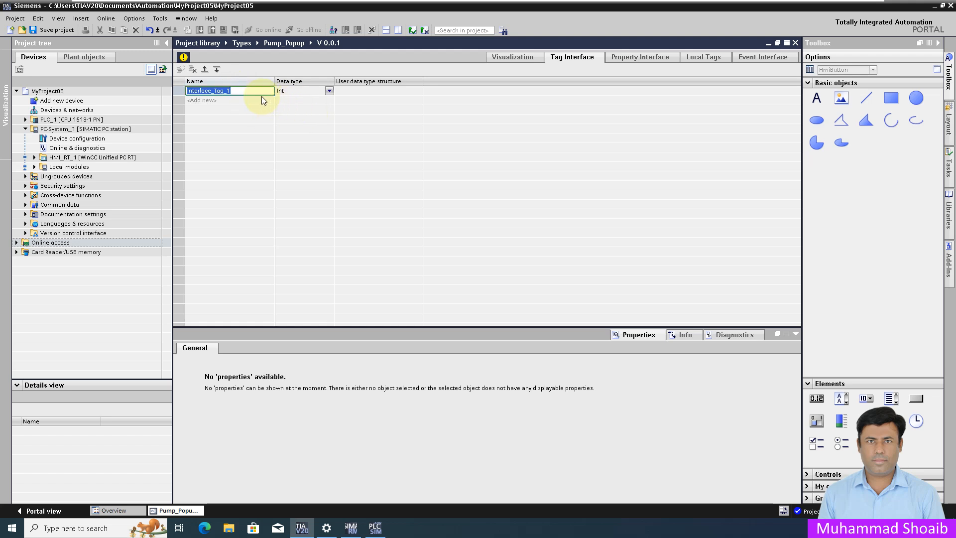
{"action": "type", "text": "PumpName"}
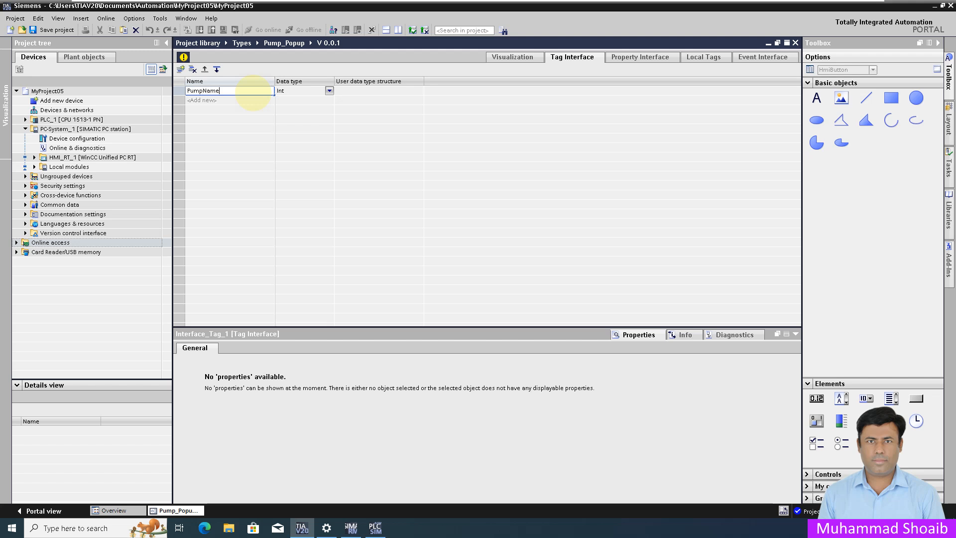
{"action": "key", "text": "Return"}
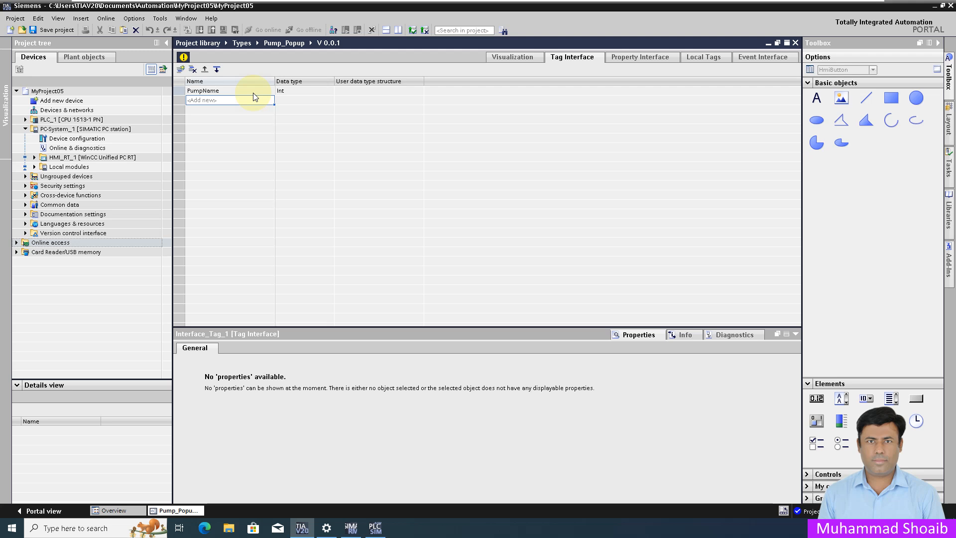
{"action": "left_click", "coordinate": [286, 92]}
{"action": "left_click", "coordinate": [330, 91]}
{"action": "double_click", "coordinate": [343, 106]}
{"action": "type", "text": "ws"}
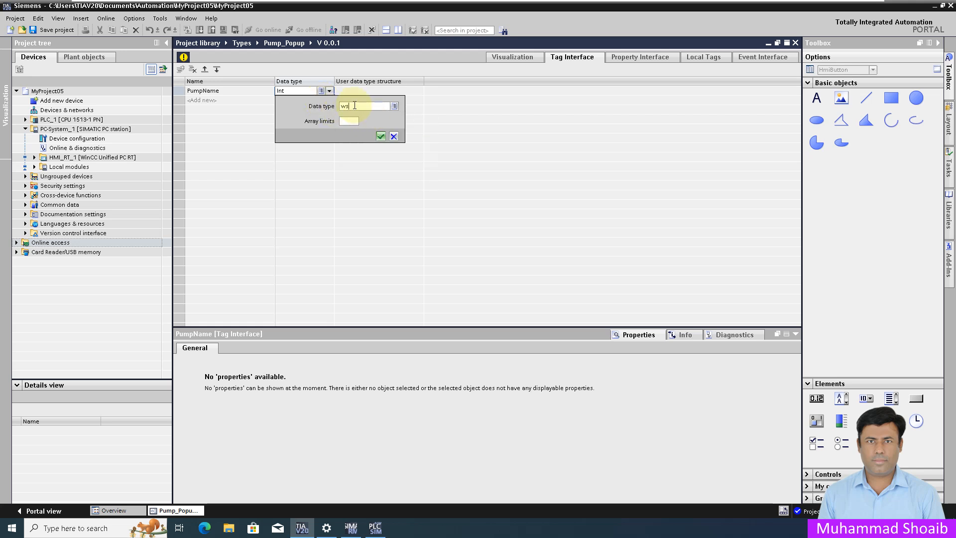
{"action": "left_click", "coordinate": [395, 106]}
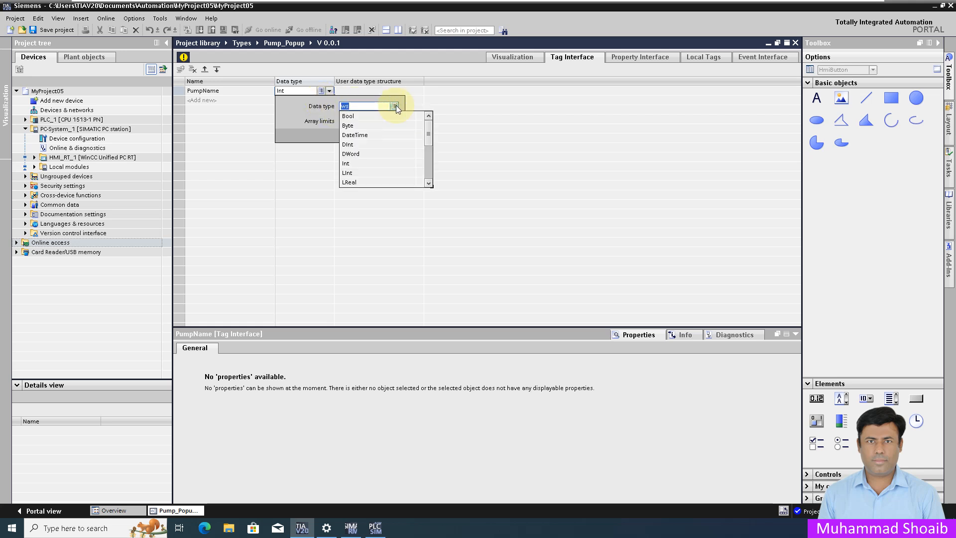
{"action": "left_click_drag", "start_coordinate": [427, 130], "coordinate": [429, 168]}
{"action": "left_click", "coordinate": [362, 106]}
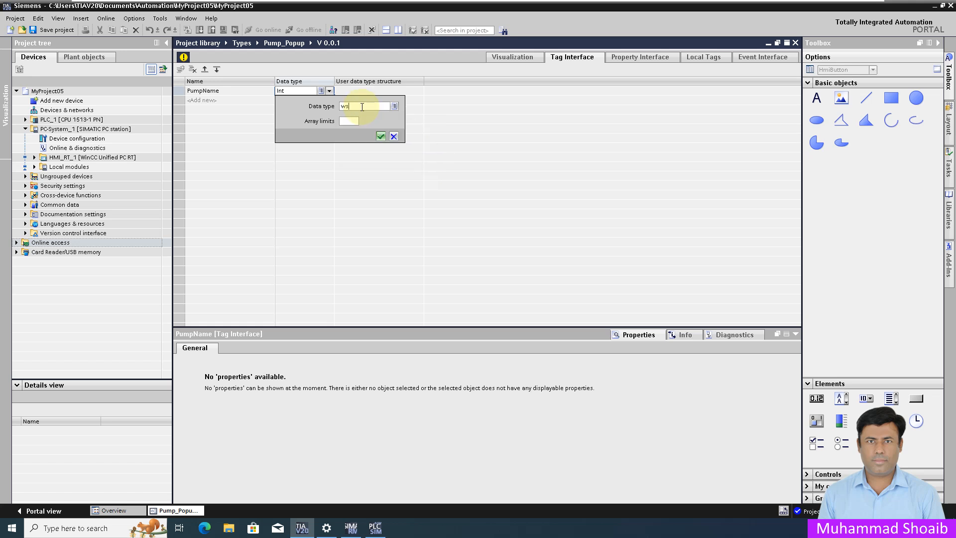
{"action": "type", "text": "s"}
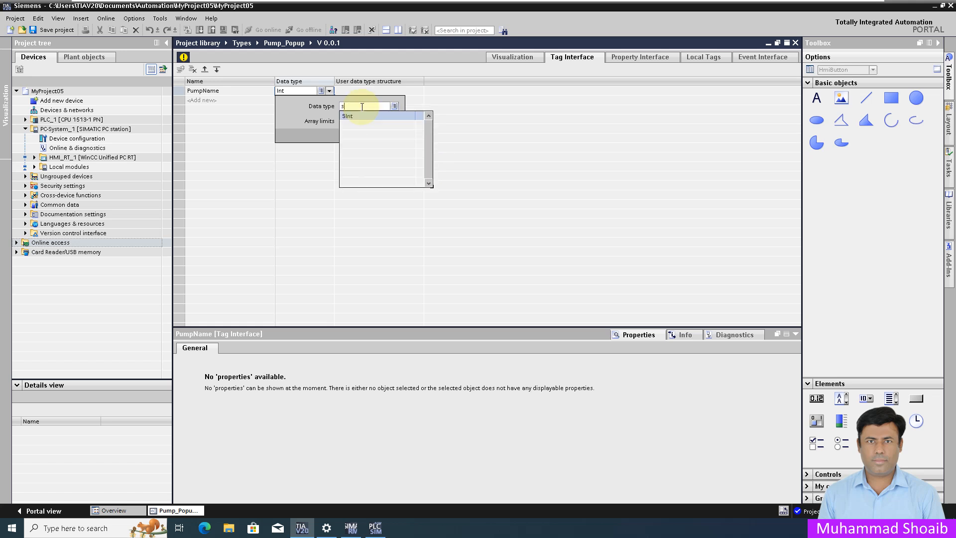
{"action": "key", "text": "BackSpace"}
{"action": "type", "text": "w"}
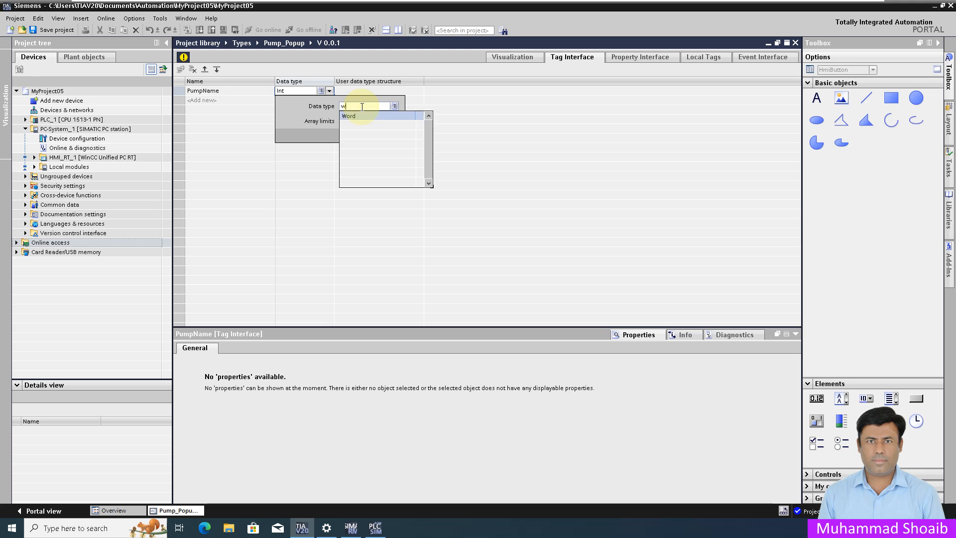
{"action": "key", "text": "BackSpace"}
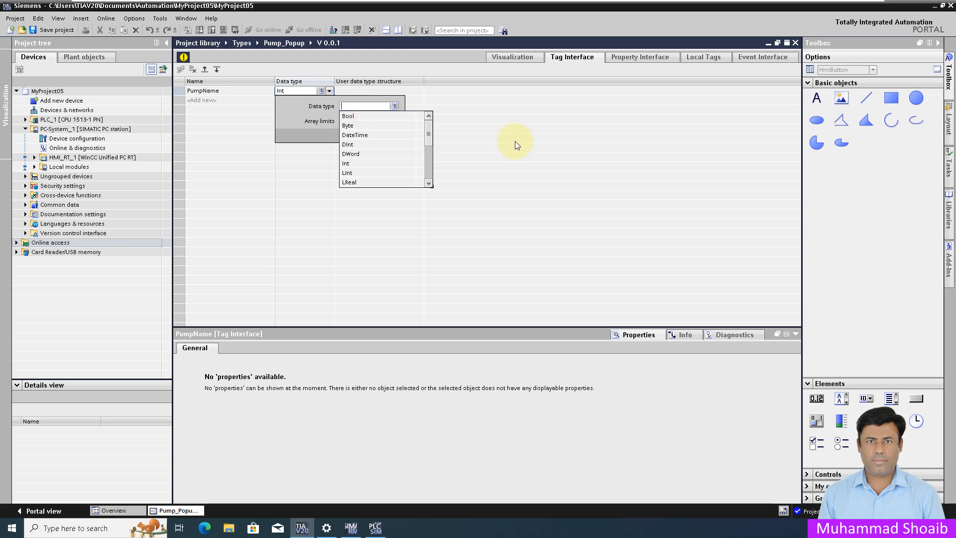
Set the PumpName interface tag's data type to WString.
{"action": "left_click", "coordinate": [322, 90]}
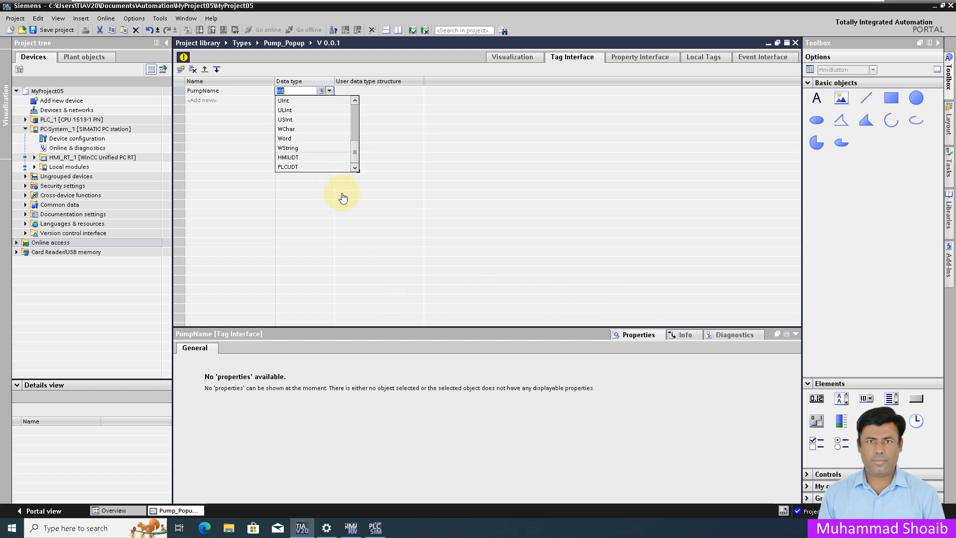
{"action": "left_click", "coordinate": [287, 148]}
Add a second interface tag below PumpName and name it Pmp.
{"action": "left_click", "coordinate": [247, 102]}
{"action": "left_click", "coordinate": [247, 103]}
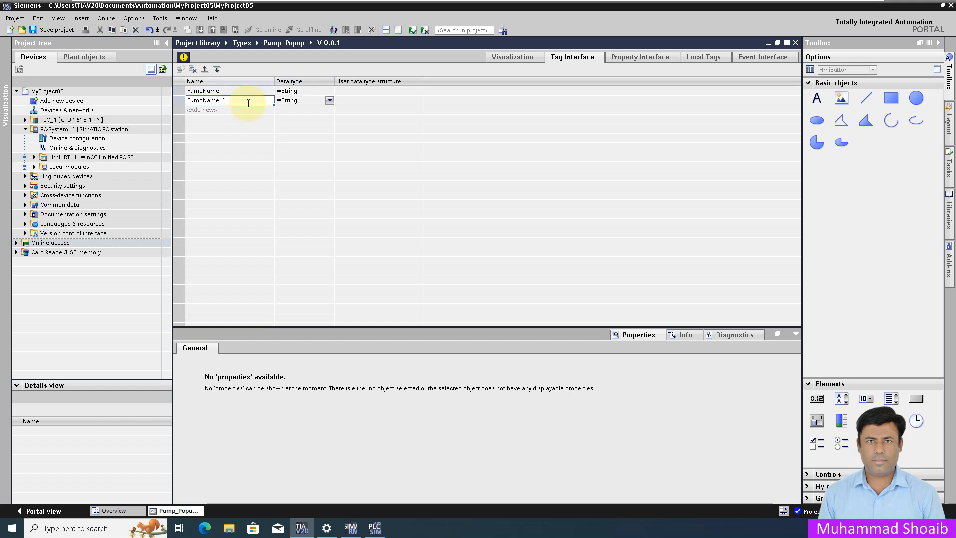
{"action": "type", "text": "Pmp"}
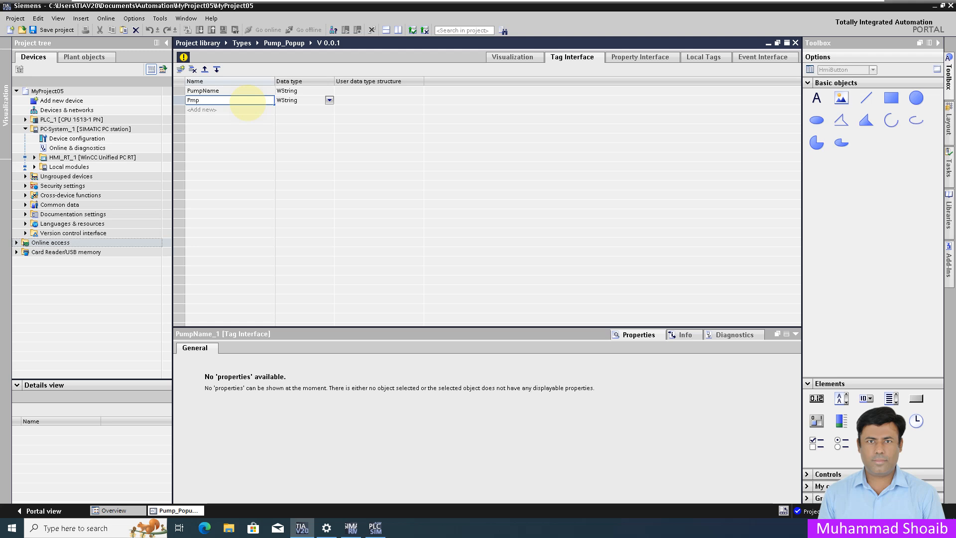
{"action": "key", "text": "Return"}
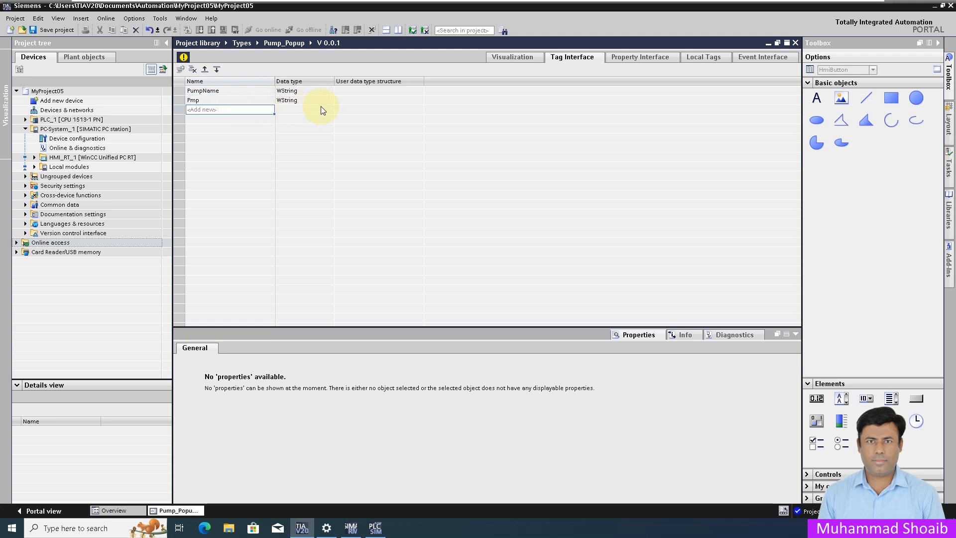
Set the Pmp interface tag's data type to PLCUDT.
{"action": "left_click", "coordinate": [328, 102]}
{"action": "left_click", "coordinate": [329, 101]}
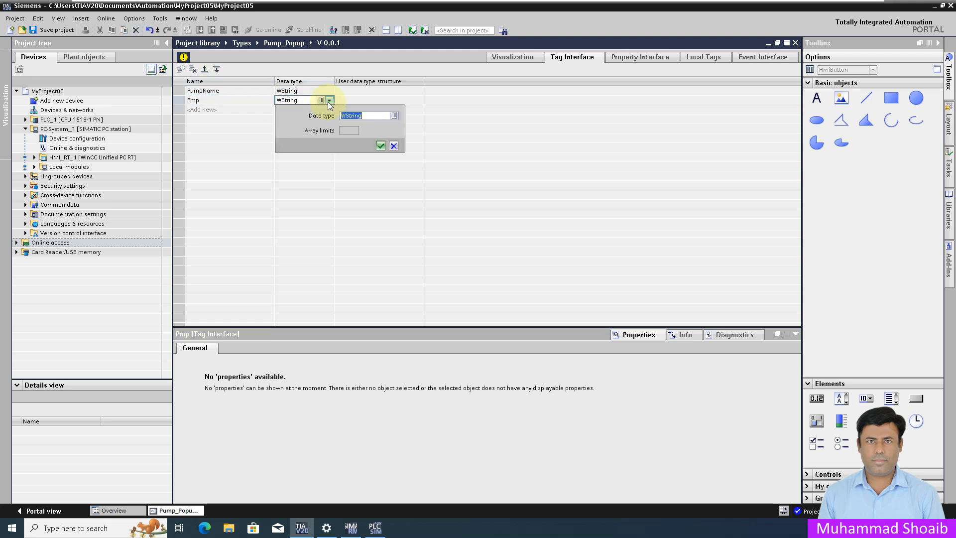
{"action": "left_click", "coordinate": [393, 116]}
{"action": "scroll", "coordinate": [429, 150], "scroll_direction": "down", "scroll_amount": 3}
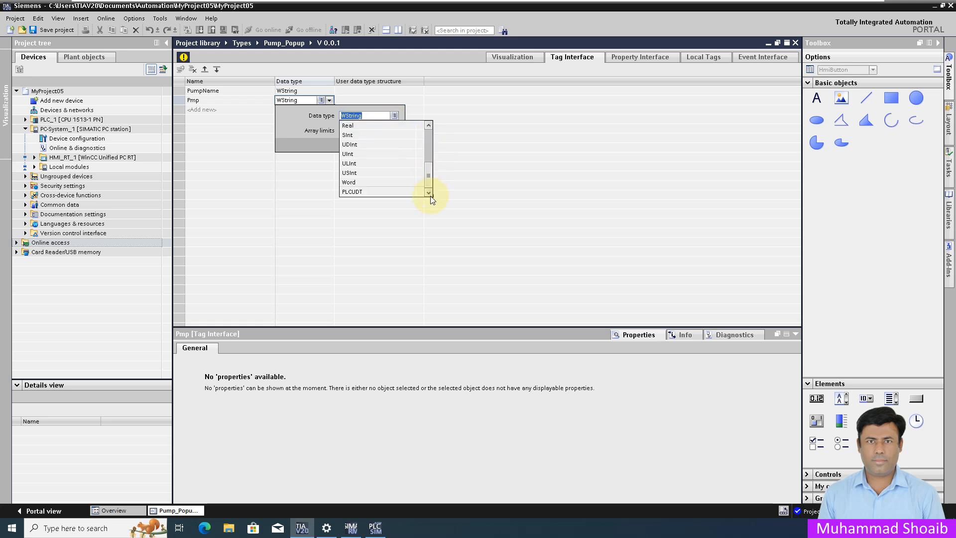
{"action": "left_click", "coordinate": [352, 193]}
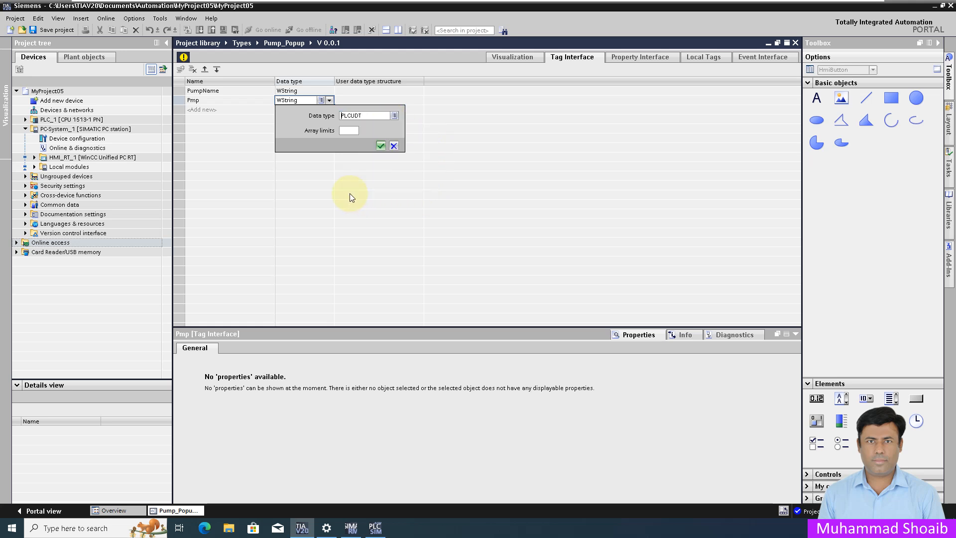
{"action": "left_click", "coordinate": [380, 146]}
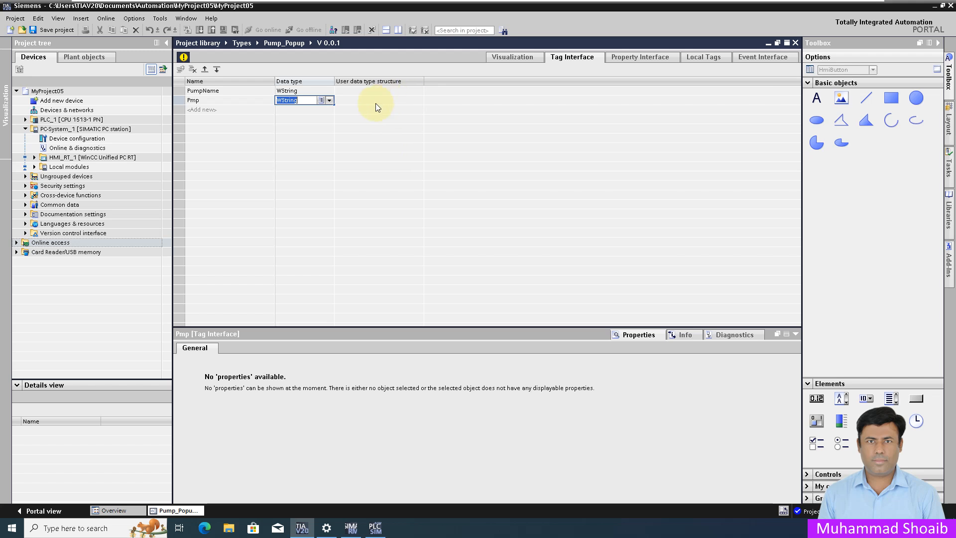
Assign version V 0.0.1 of Pump_UDT as the Pmp tag's user data type structure.
{"action": "left_click", "coordinate": [394, 101]}
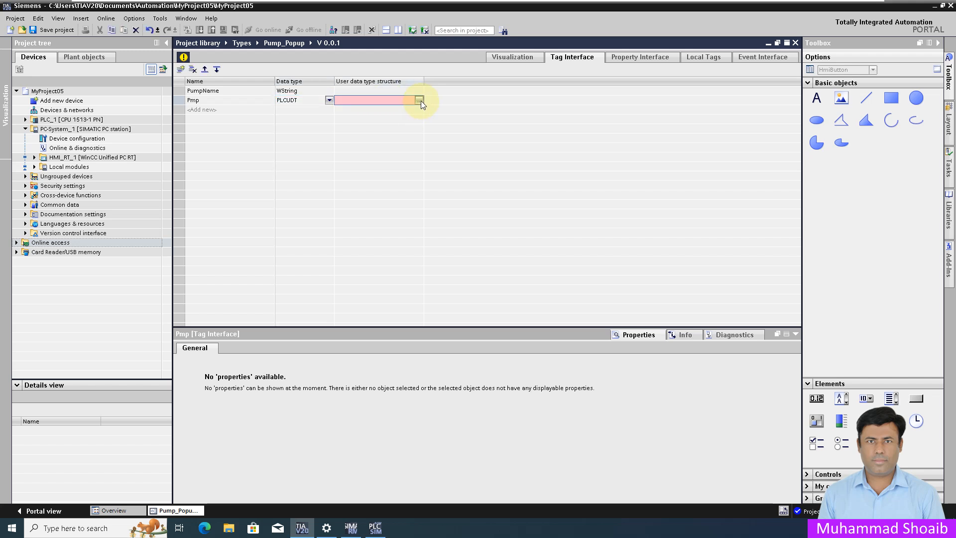
{"action": "left_click", "coordinate": [420, 101]}
{"action": "left_click", "coordinate": [419, 101]}
{"action": "left_click", "coordinate": [384, 126]}
{"action": "left_click", "coordinate": [485, 152]}
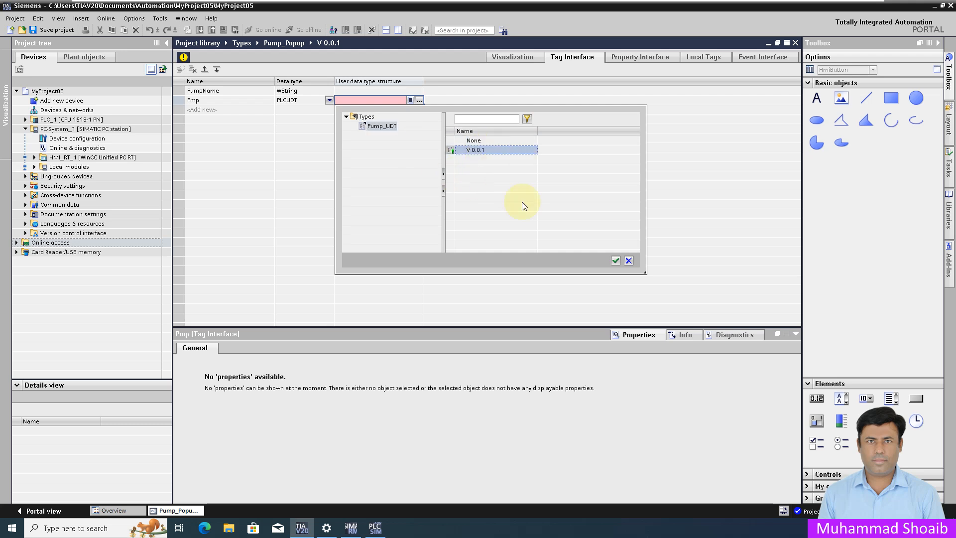
{"action": "left_click", "coordinate": [615, 260]}
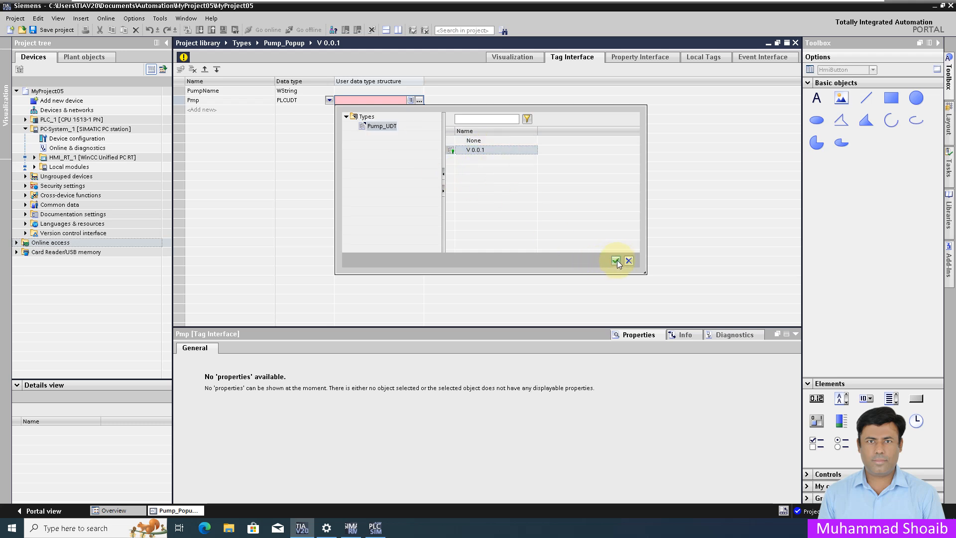
{"action": "left_click", "coordinate": [616, 260]}
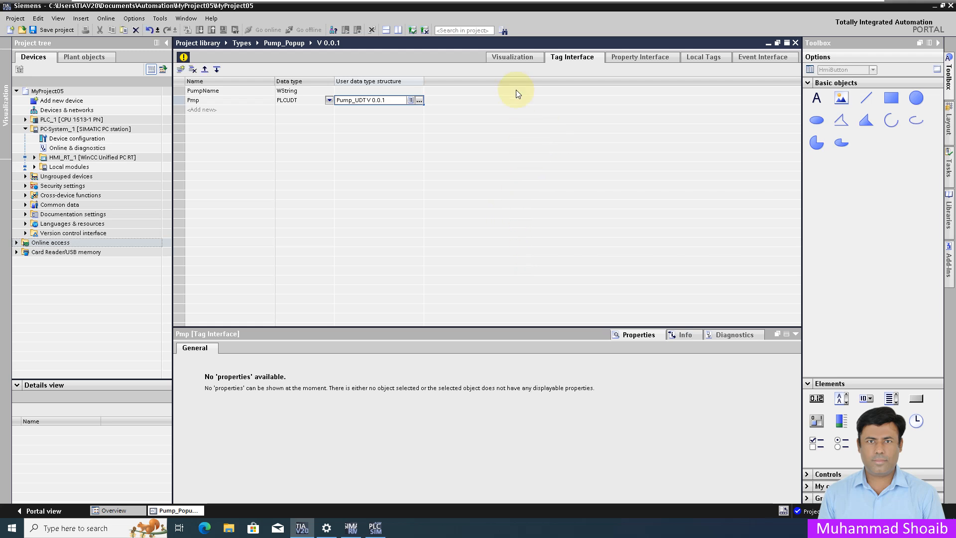
In the faceplate's visualization, dynamize the header text's Text property with the PumpName interface tag.
{"action": "left_click", "coordinate": [512, 60]}
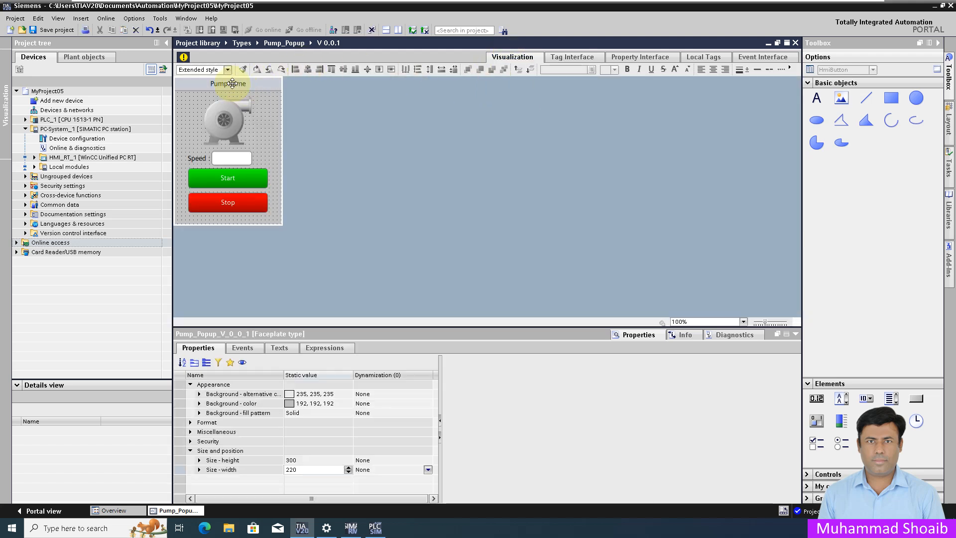
{"action": "left_click", "coordinate": [232, 83]}
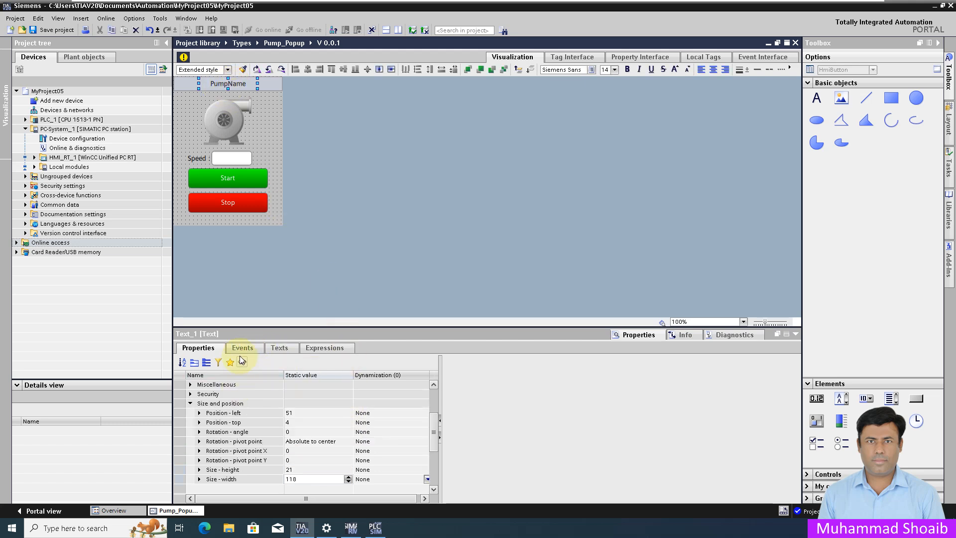
{"action": "left_click", "coordinate": [207, 364]}
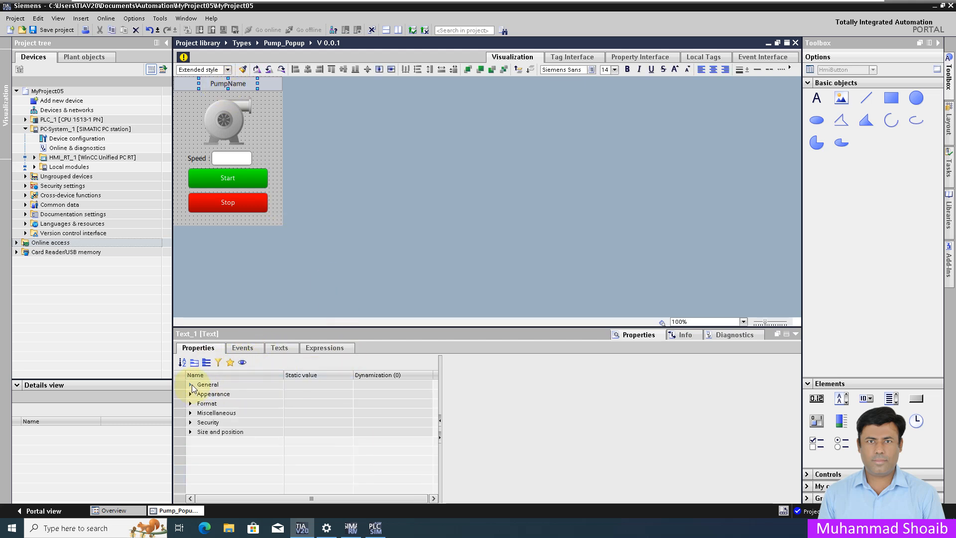
{"action": "left_click", "coordinate": [190, 385]}
{"action": "left_click", "coordinate": [423, 405]}
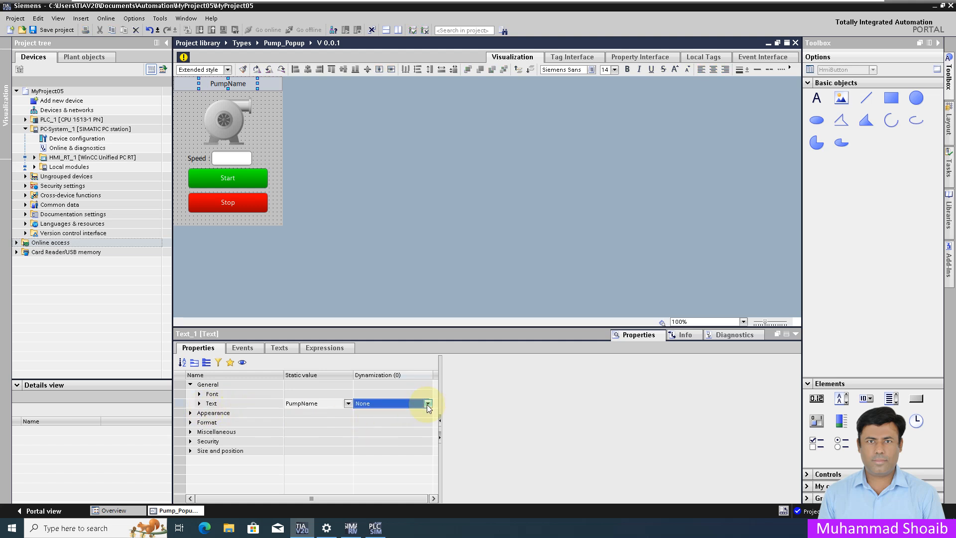
{"action": "left_click", "coordinate": [428, 405]}
{"action": "left_click", "coordinate": [503, 439]}
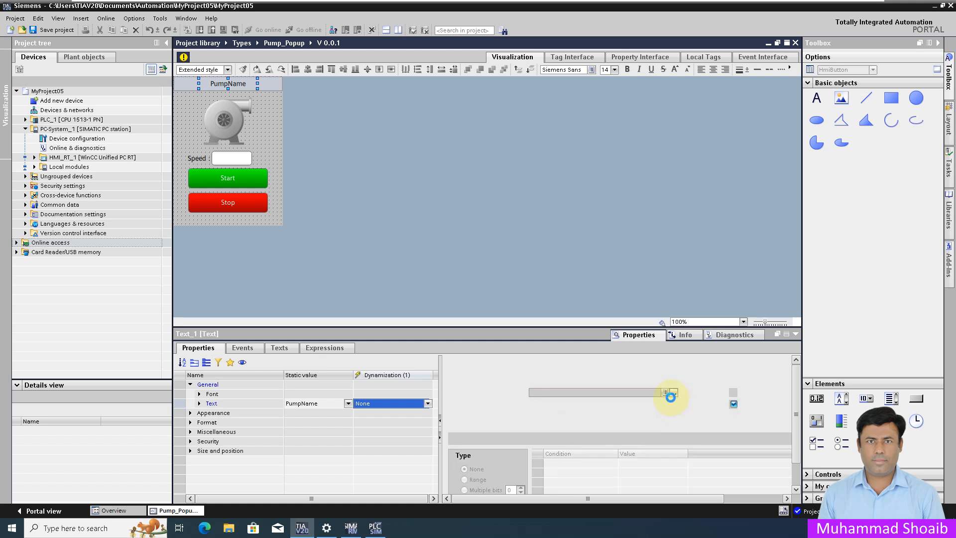
{"action": "left_click", "coordinate": [674, 395]}
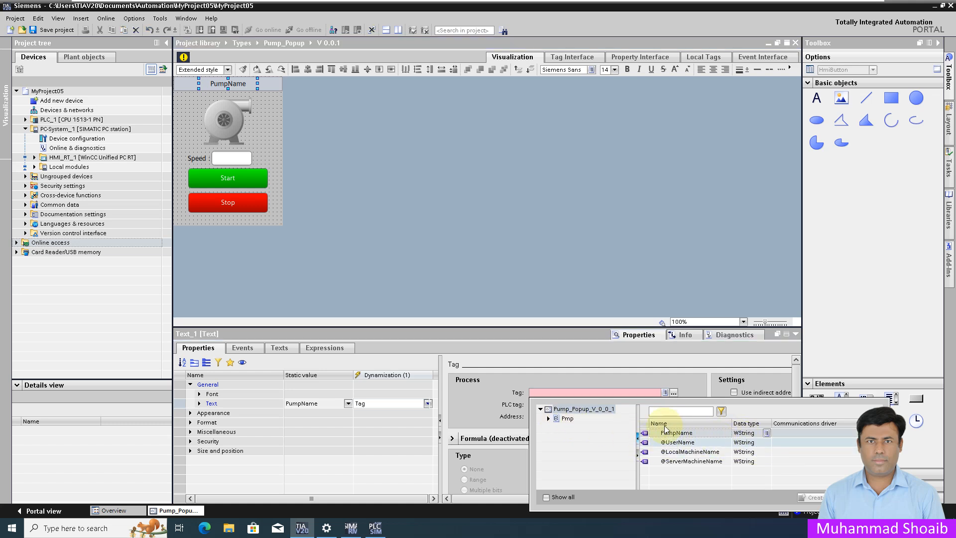
{"action": "left_click", "coordinate": [718, 435]}
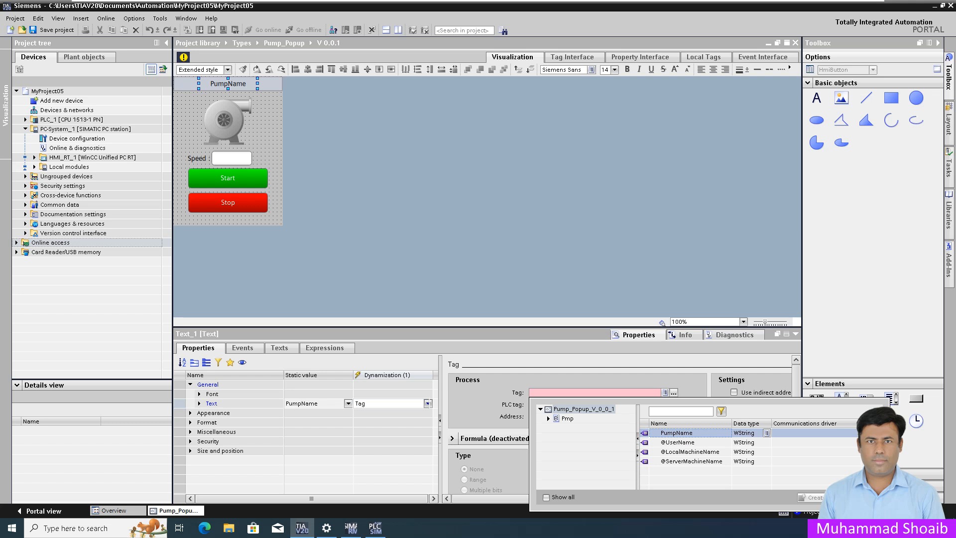
{"action": "left_click", "coordinate": [862, 498]}
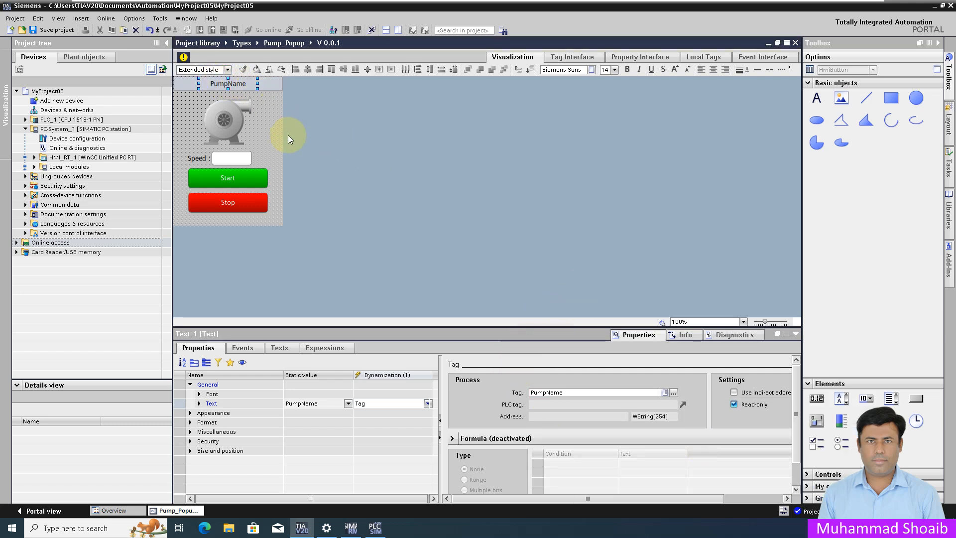
Dynamize the pump graphic's BasicColor interface property with the Pmp.Run tag.
{"action": "left_click", "coordinate": [228, 126]}
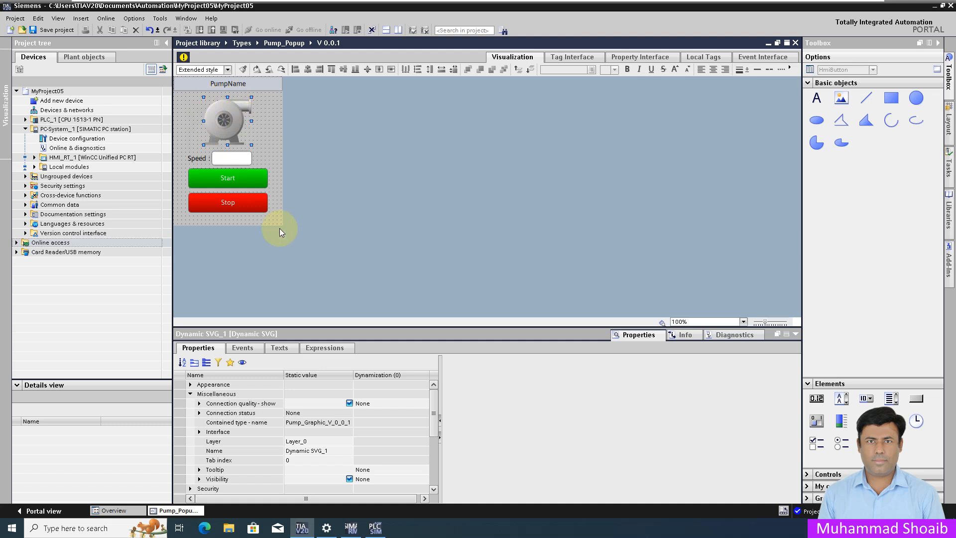
{"action": "left_click", "coordinate": [199, 433]}
{"action": "left_click", "coordinate": [222, 443]}
{"action": "left_click", "coordinate": [426, 442]}
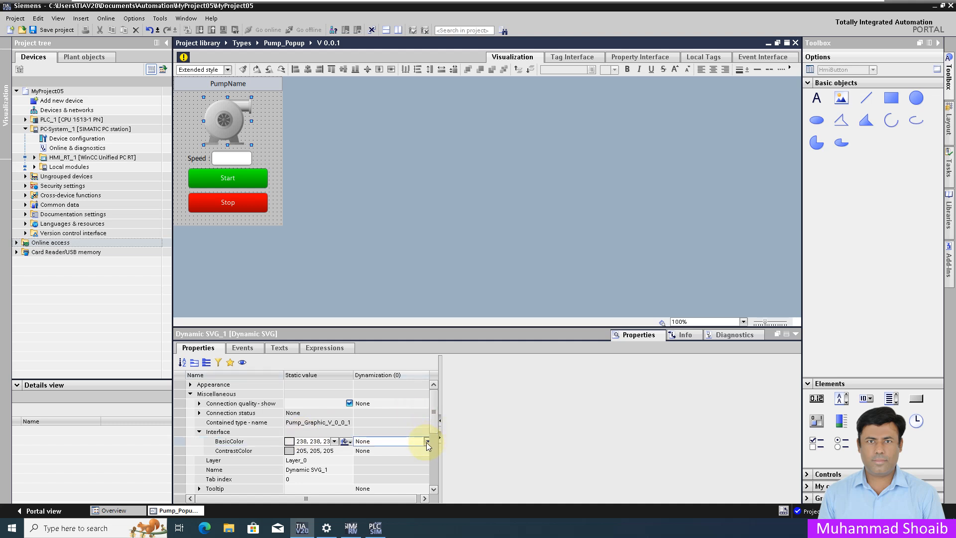
{"action": "left_click", "coordinate": [363, 451]}
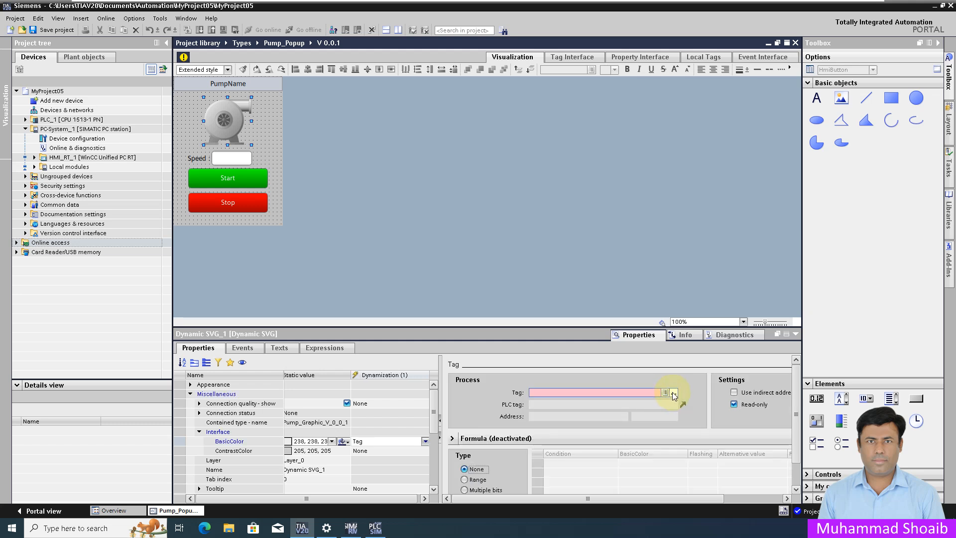
{"action": "left_click", "coordinate": [673, 393]}
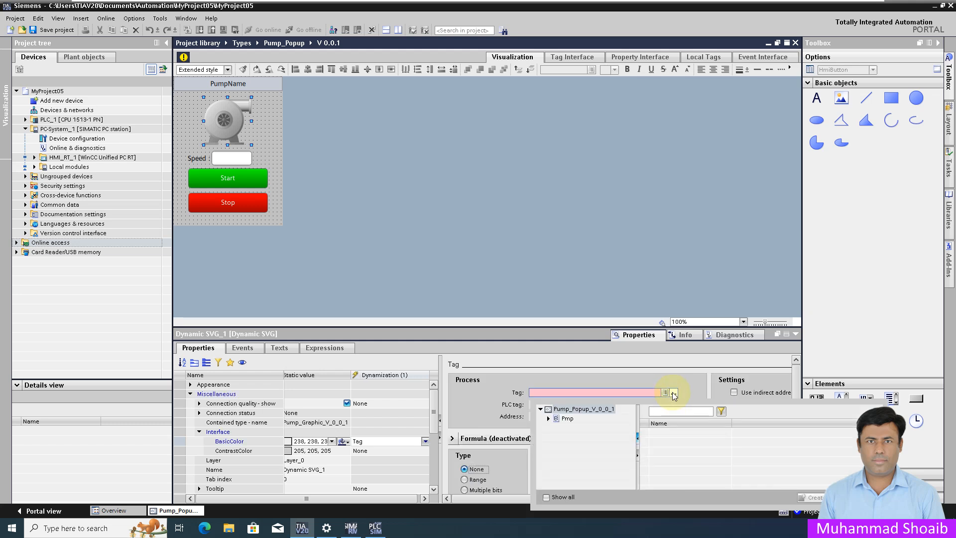
{"action": "left_click", "coordinate": [566, 419]}
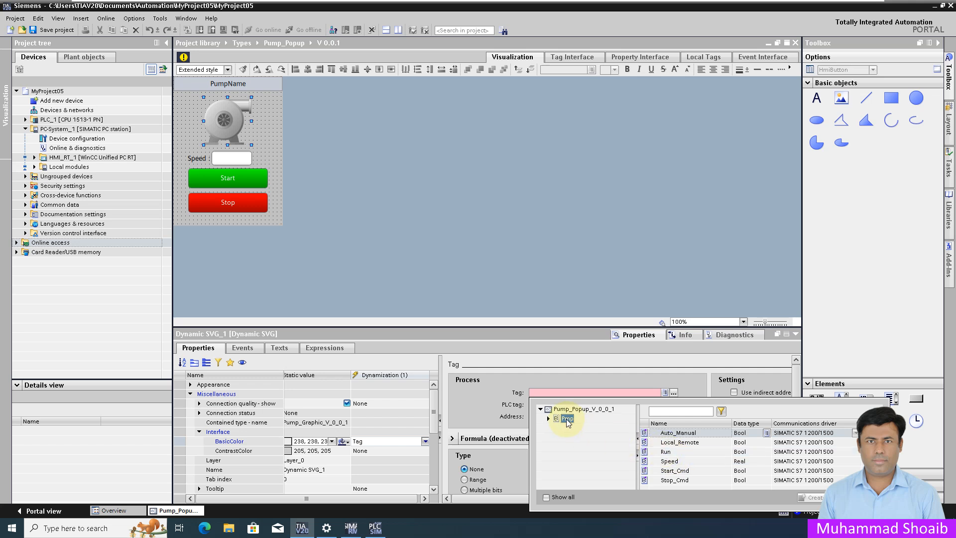
{"action": "left_click", "coordinate": [668, 451]}
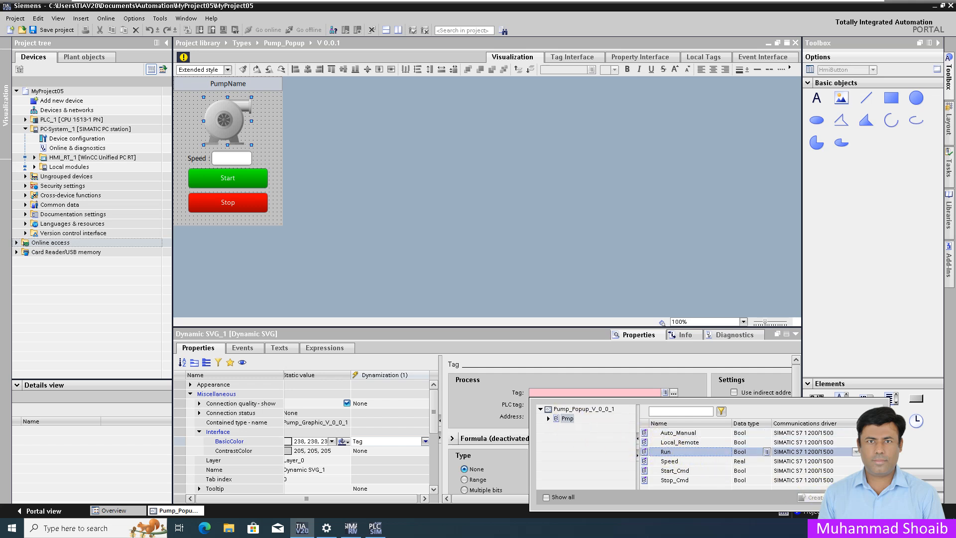
{"action": "left_click", "coordinate": [865, 497]}
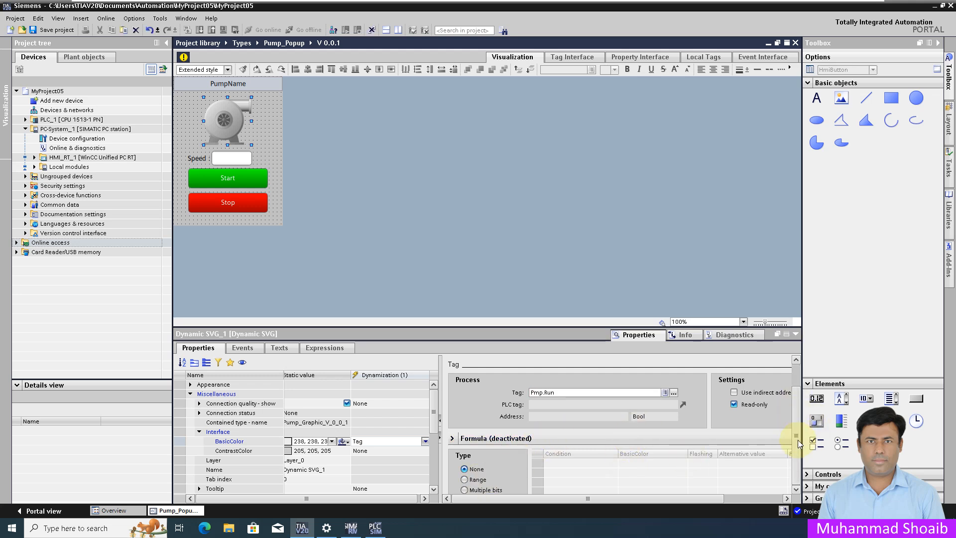
Evaluate Pmp.Run as a single bit and set the BasicColor for condition 1 to green (0, 255, 0).
{"action": "scroll", "coordinate": [794, 423], "scroll_direction": "down", "scroll_amount": 2}
{"action": "left_click", "coordinate": [480, 471]}
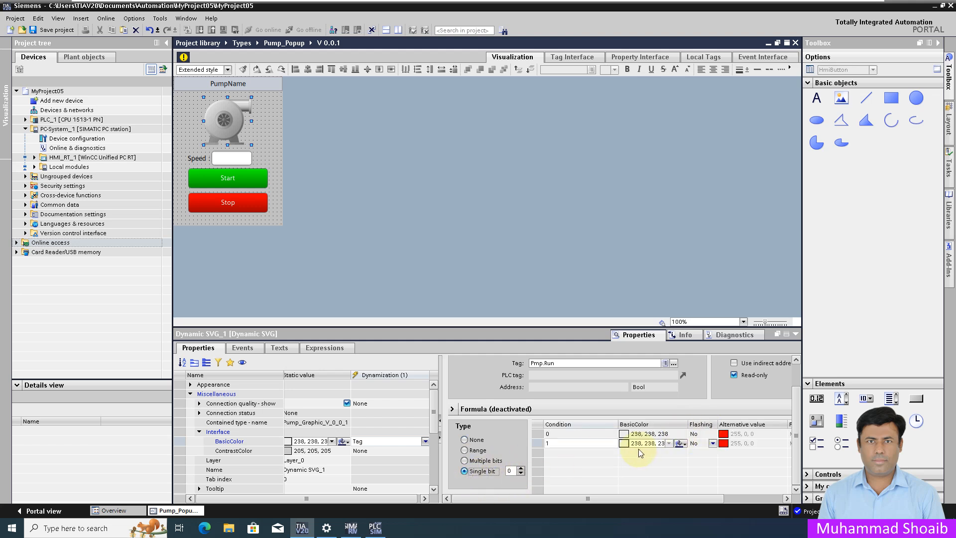
{"action": "left_click", "coordinate": [668, 444]}
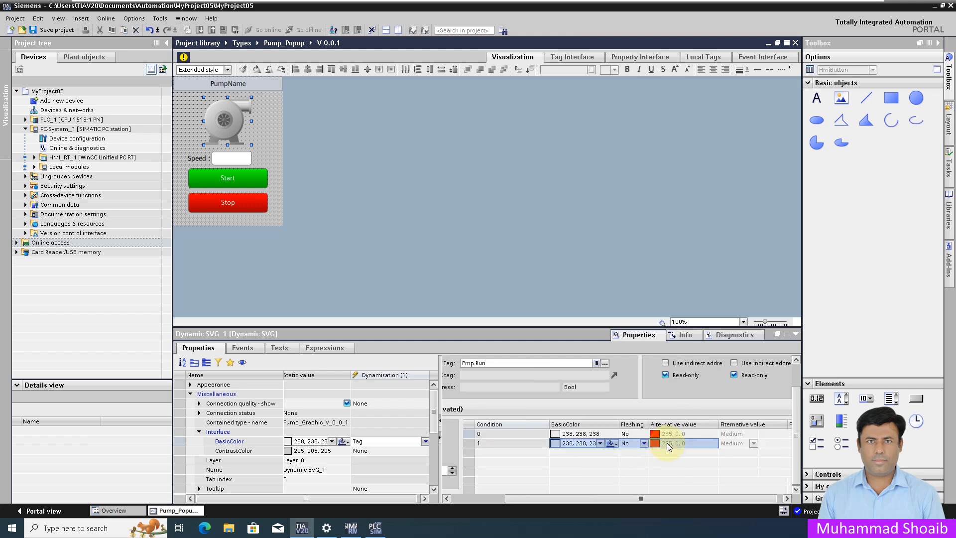
{"action": "left_click", "coordinate": [601, 443]}
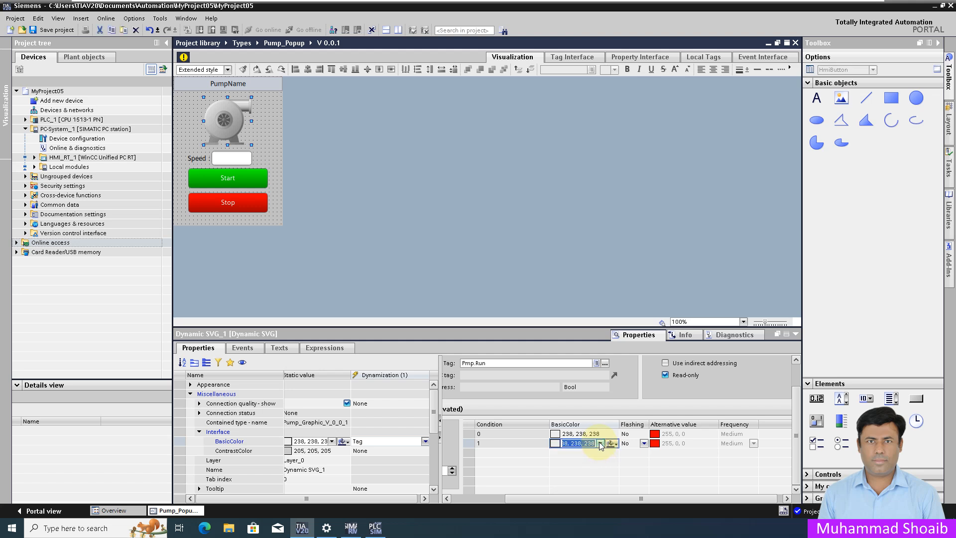
{"action": "left_click", "coordinate": [600, 443]}
{"action": "left_click", "coordinate": [579, 391]}
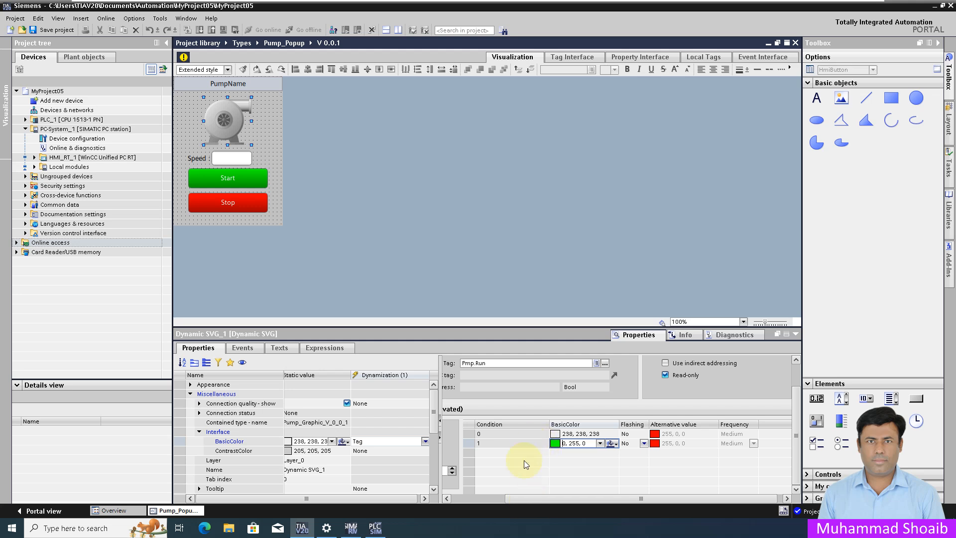
{"action": "left_click_drag", "start_coordinate": [519, 498], "coordinate": [455, 498]}
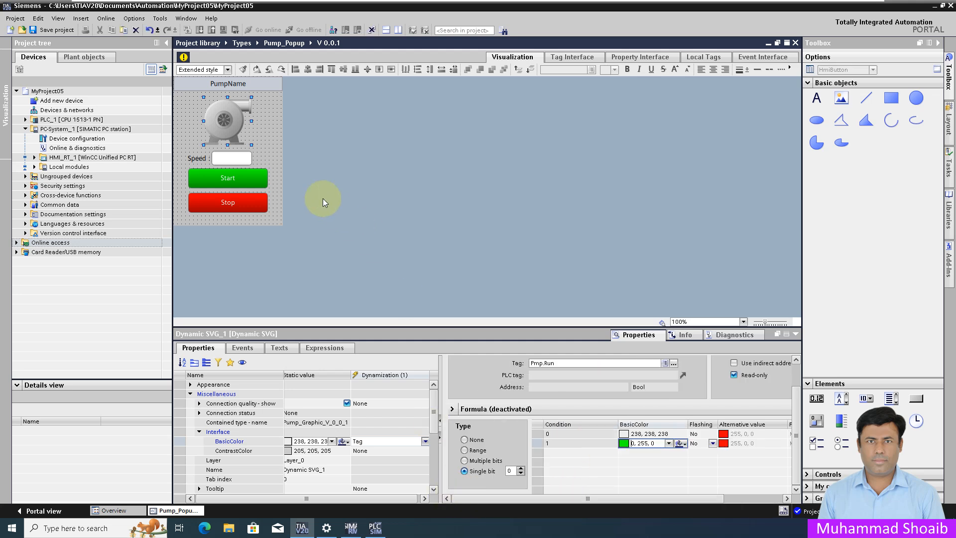
Dynamize the Process value of the Speed IO field with the Pmp.Speed tag.
{"action": "left_click", "coordinate": [236, 163]}
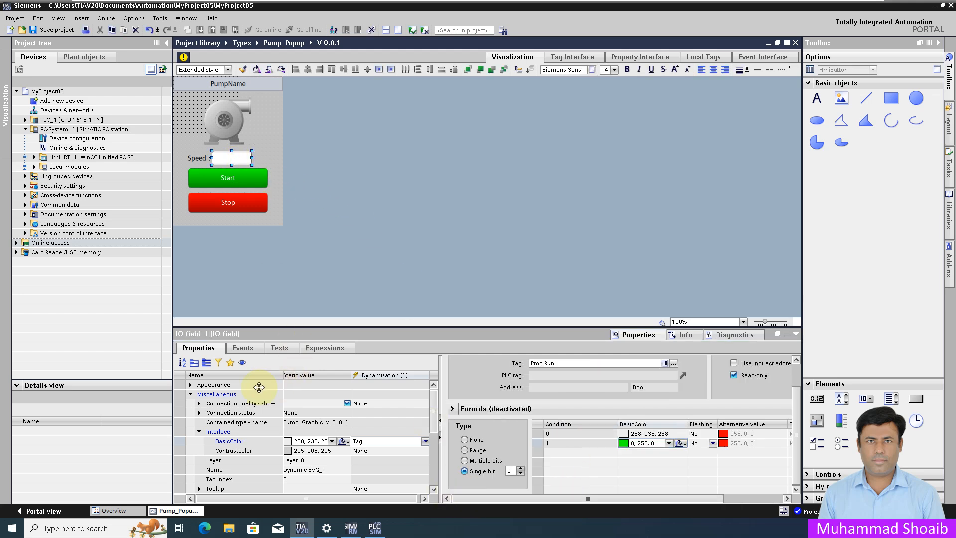
{"action": "left_click", "coordinate": [207, 362]}
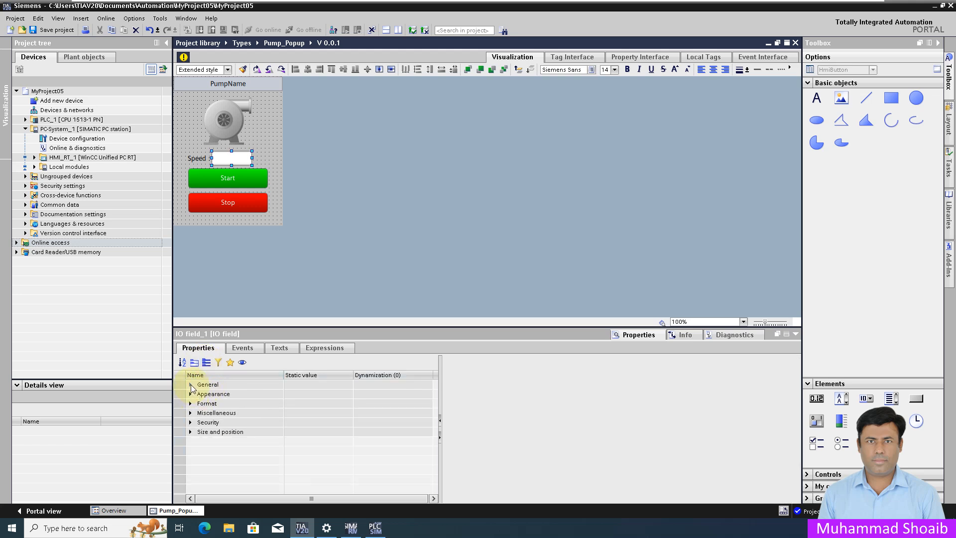
{"action": "left_click", "coordinate": [190, 386]}
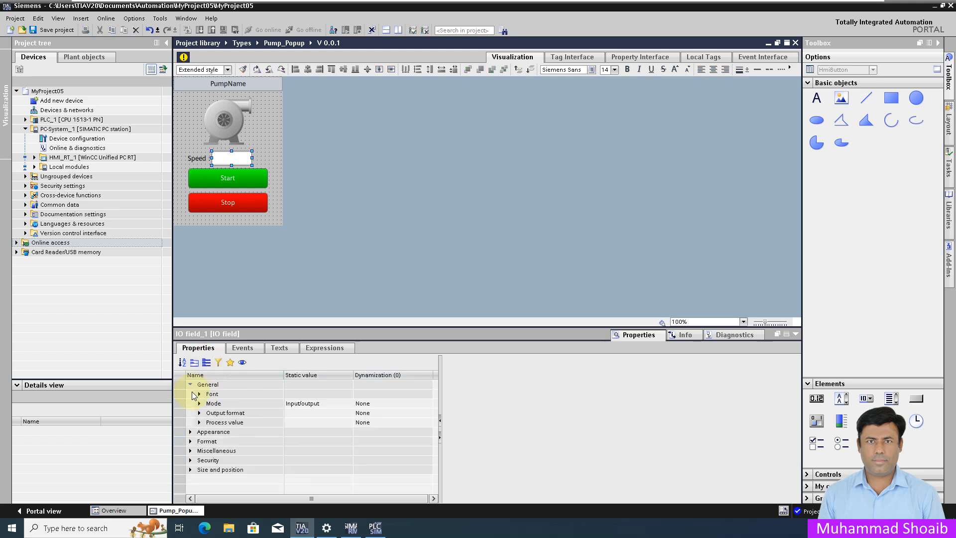
{"action": "left_click", "coordinate": [425, 422]}
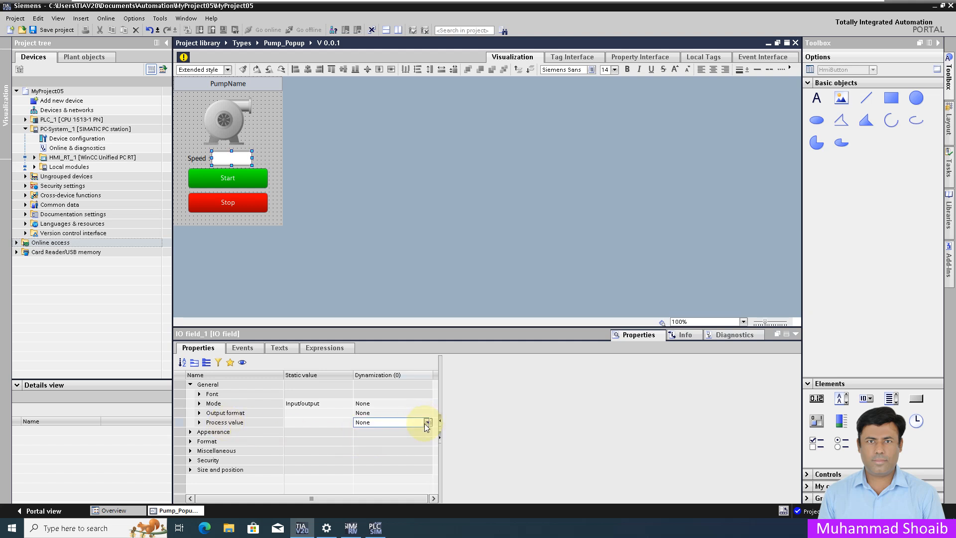
{"action": "left_click", "coordinate": [427, 423]}
{"action": "left_click", "coordinate": [360, 441]}
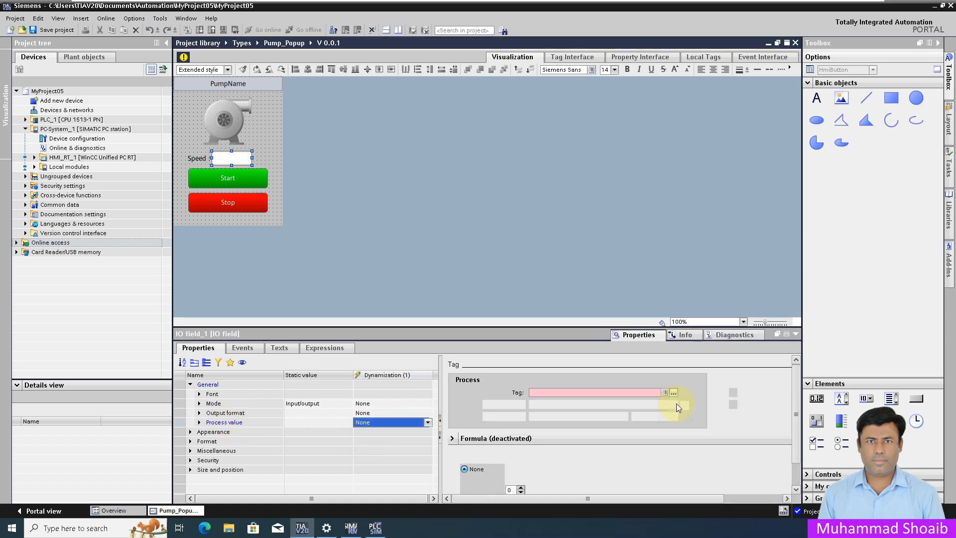
{"action": "left_click", "coordinate": [674, 393]}
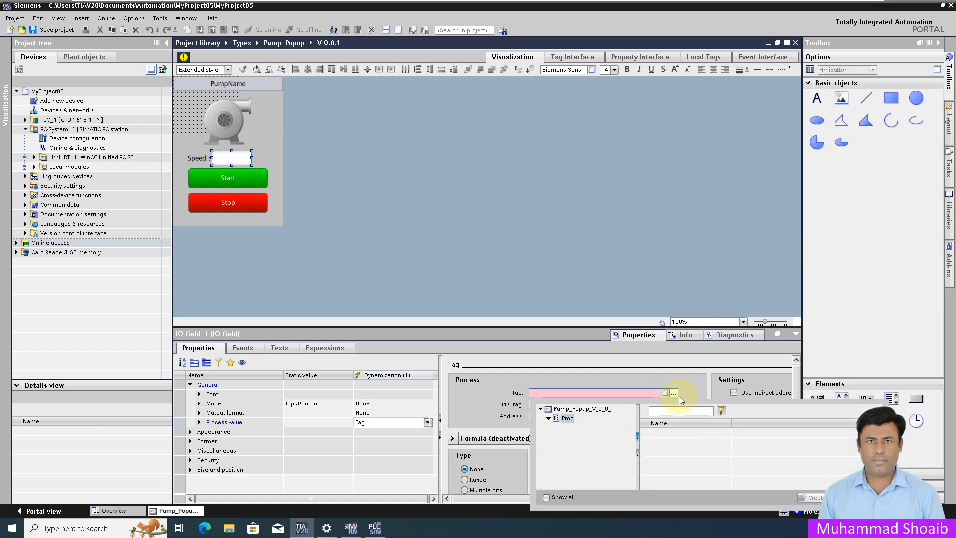
{"action": "left_click", "coordinate": [674, 462]}
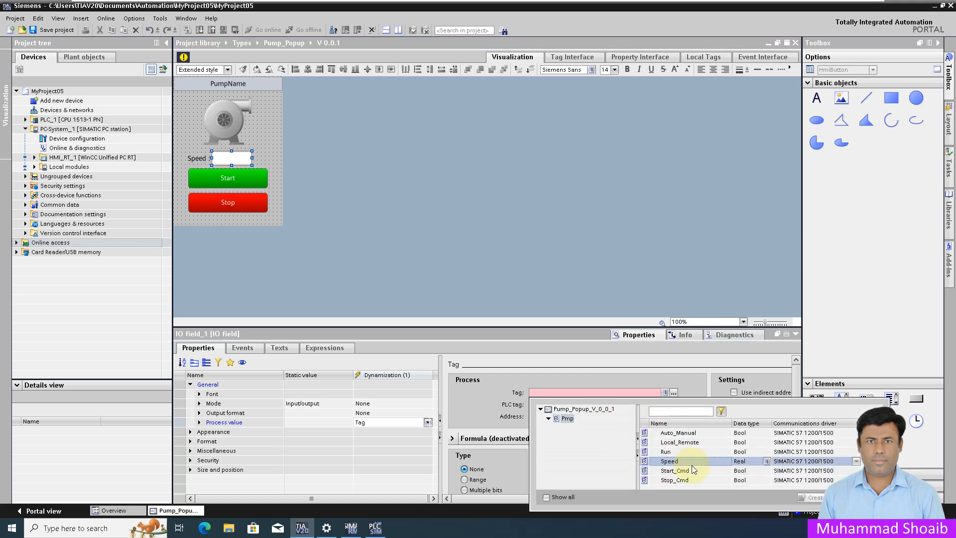
{"action": "left_click", "coordinate": [865, 497]}
{"action": "left_click", "coordinate": [411, 272]}
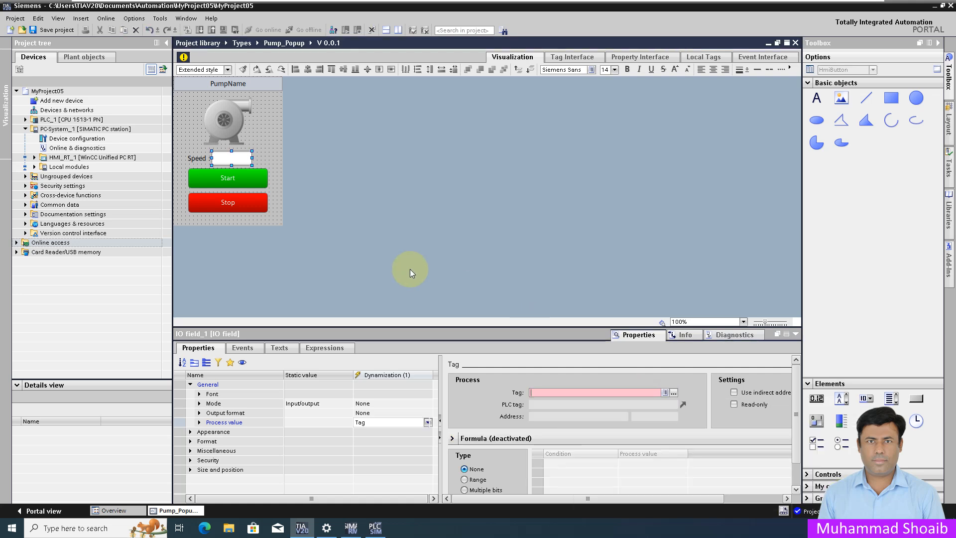
Add the SetBitInTag system function to the Start button's Press event.
{"action": "left_click", "coordinate": [239, 175]}
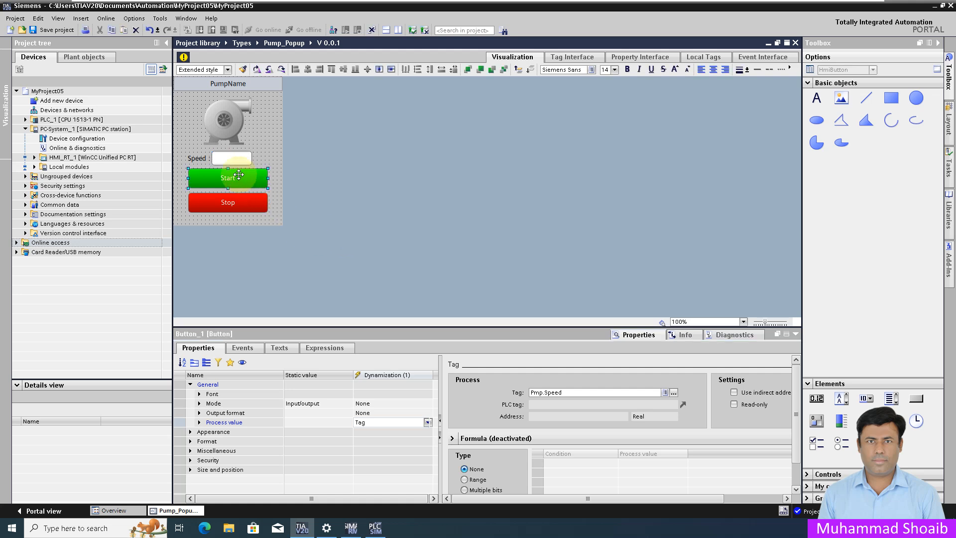
{"action": "left_click", "coordinate": [207, 362]}
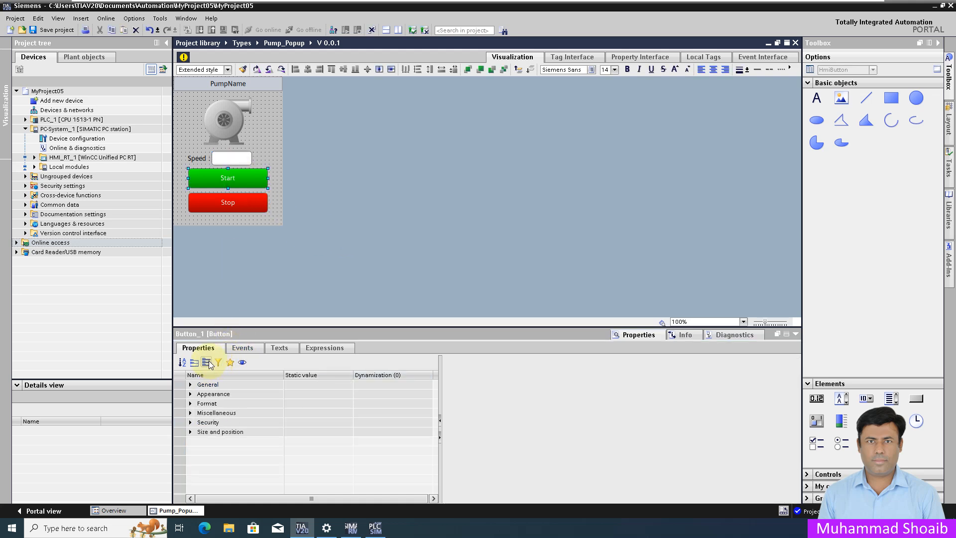
{"action": "left_click", "coordinate": [244, 349]}
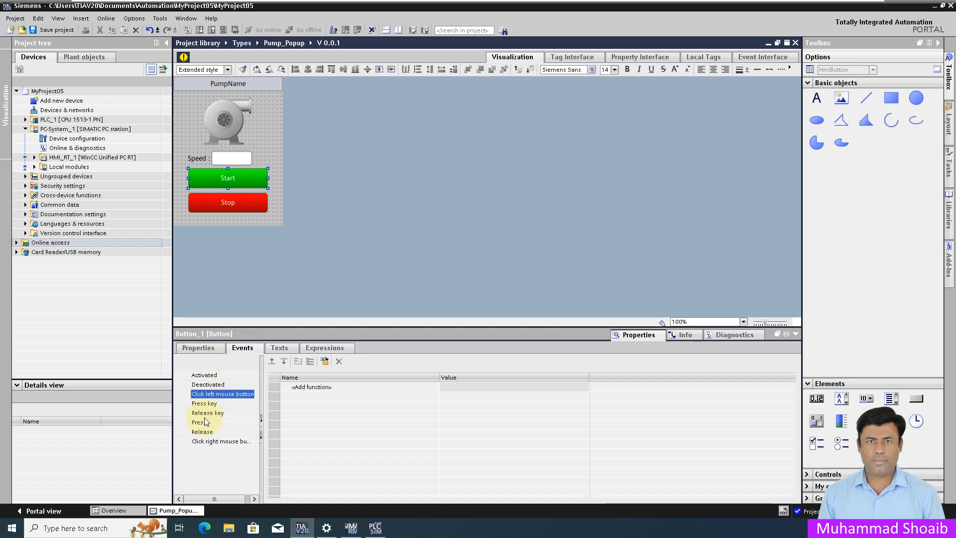
{"action": "left_click", "coordinate": [202, 424]}
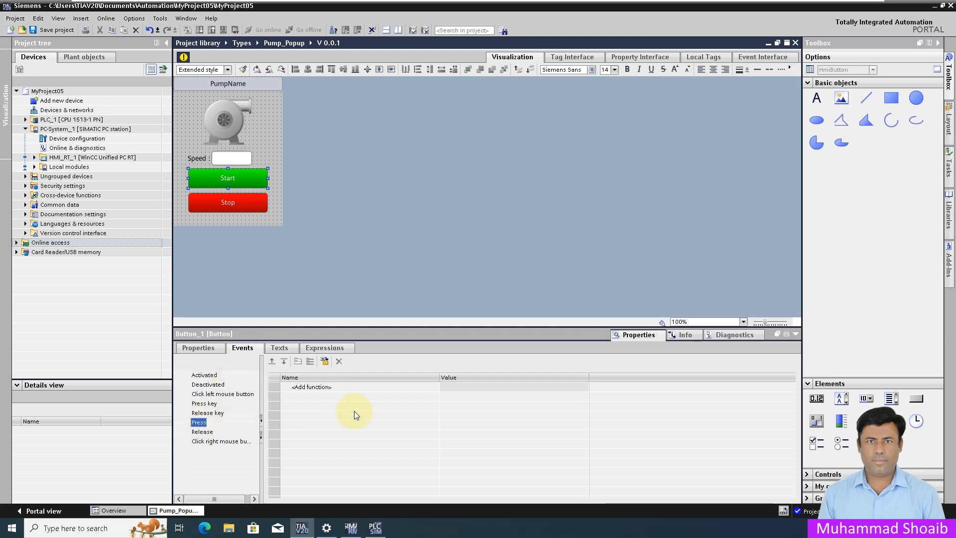
{"action": "left_click", "coordinate": [435, 388]}
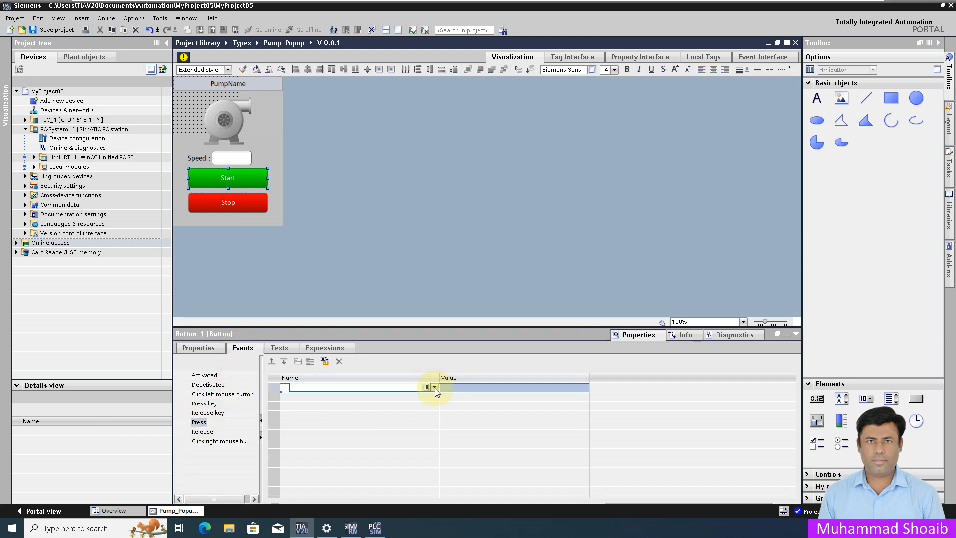
{"action": "left_click", "coordinate": [435, 388]}
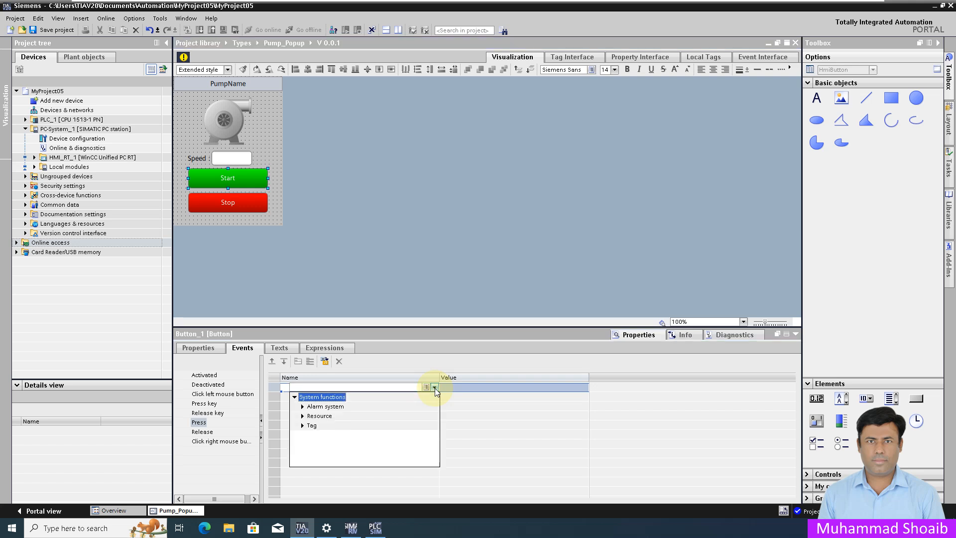
{"action": "left_click", "coordinate": [303, 426]}
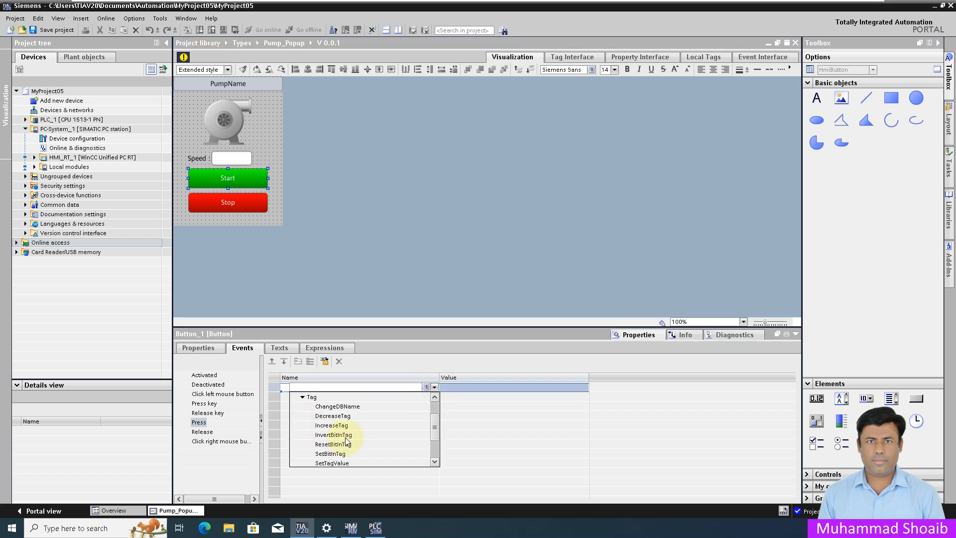
{"action": "left_click", "coordinate": [333, 453]}
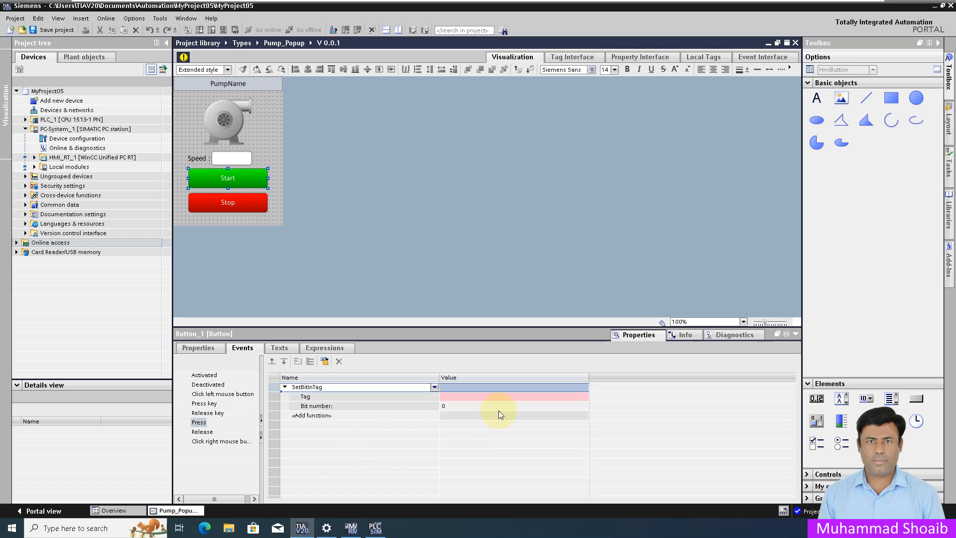
Assign Pmp.Start_Cmd as the tag of the Start button's SetBitInTag function.
{"action": "left_click", "coordinate": [581, 397]}
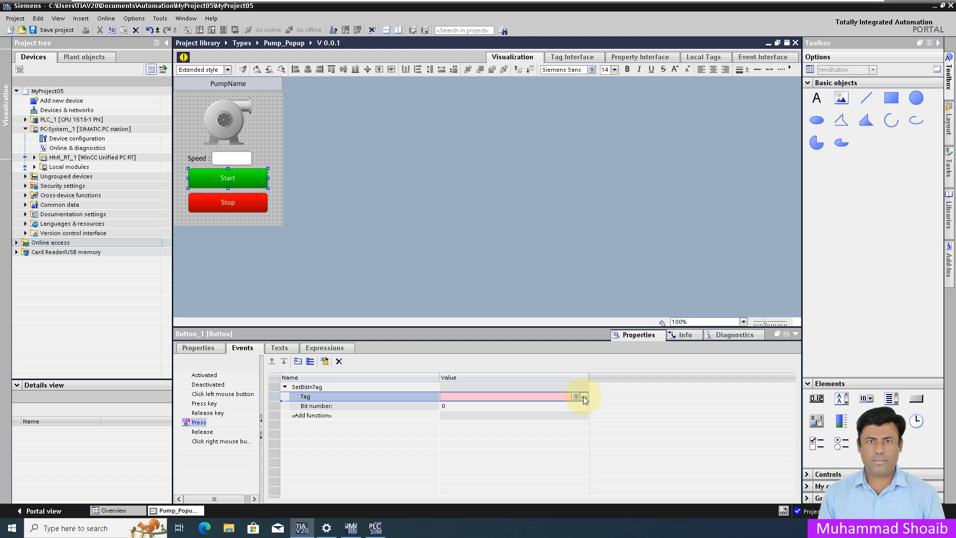
{"action": "left_click", "coordinate": [584, 396]}
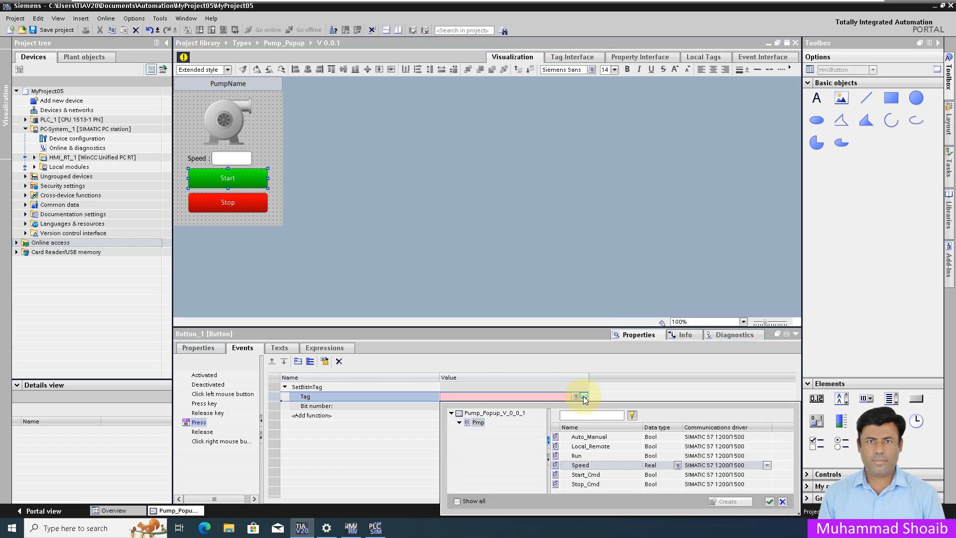
{"action": "left_click", "coordinate": [600, 475]}
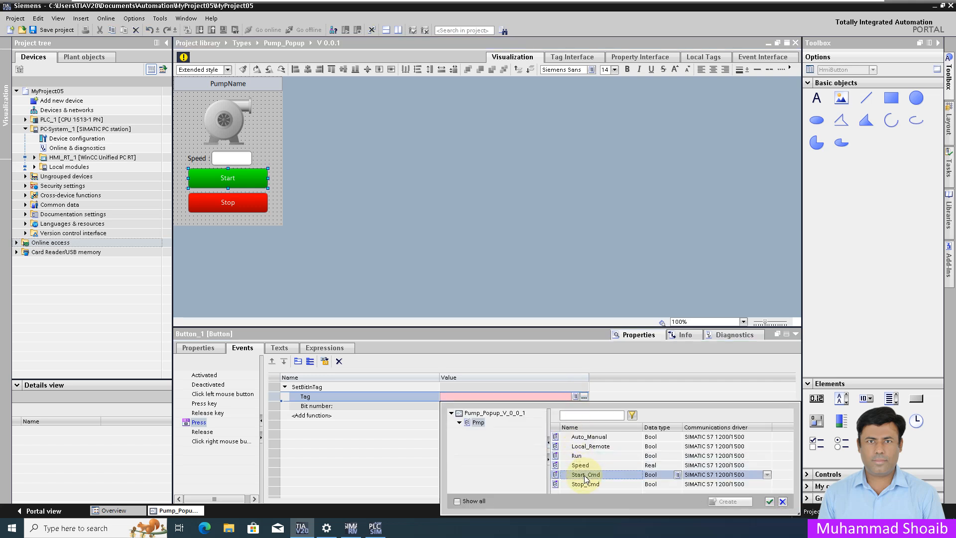
{"action": "left_click", "coordinate": [769, 503]}
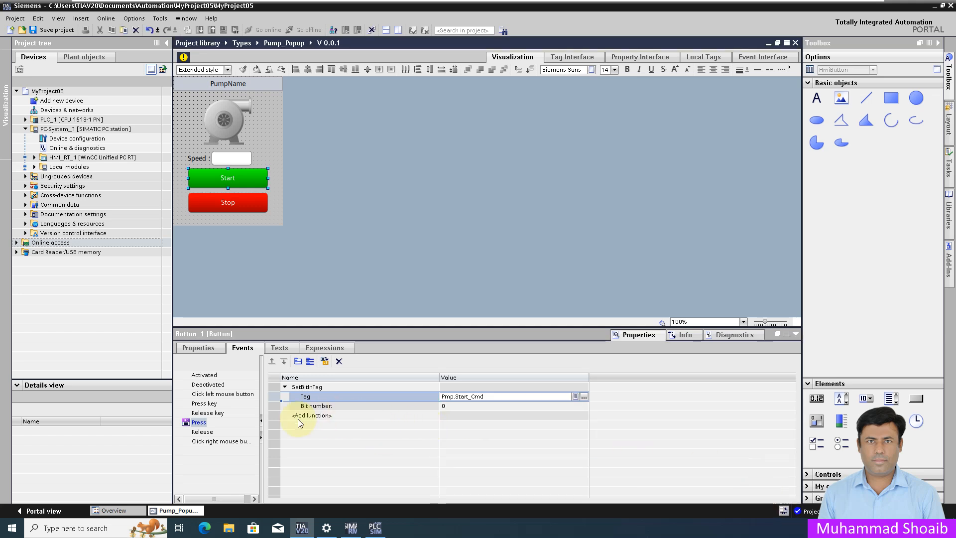
Add the ResetBitInTag system function to the Start button's Release event.
{"action": "left_click", "coordinate": [201, 433]}
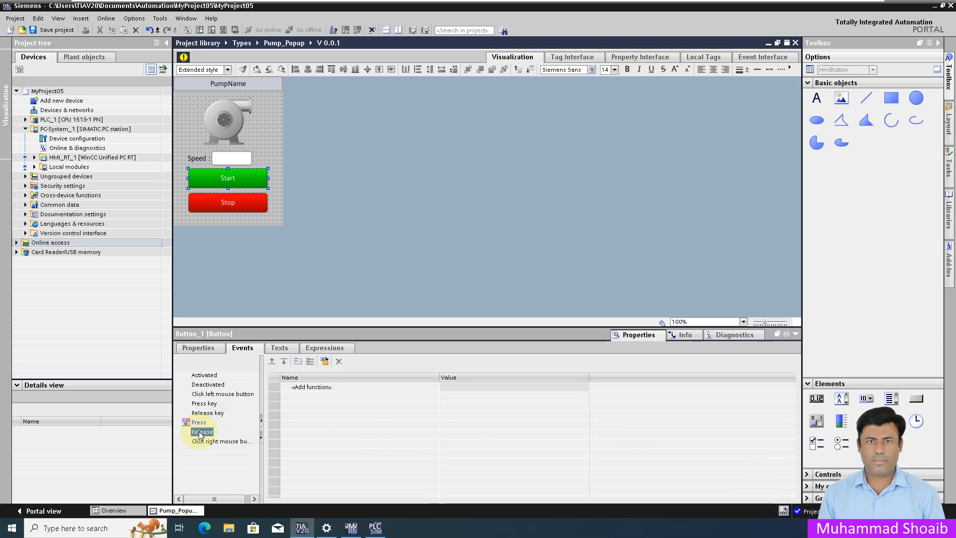
{"action": "left_click", "coordinate": [432, 387]}
{"action": "left_click", "coordinate": [433, 387]}
{"action": "left_click", "coordinate": [435, 388]}
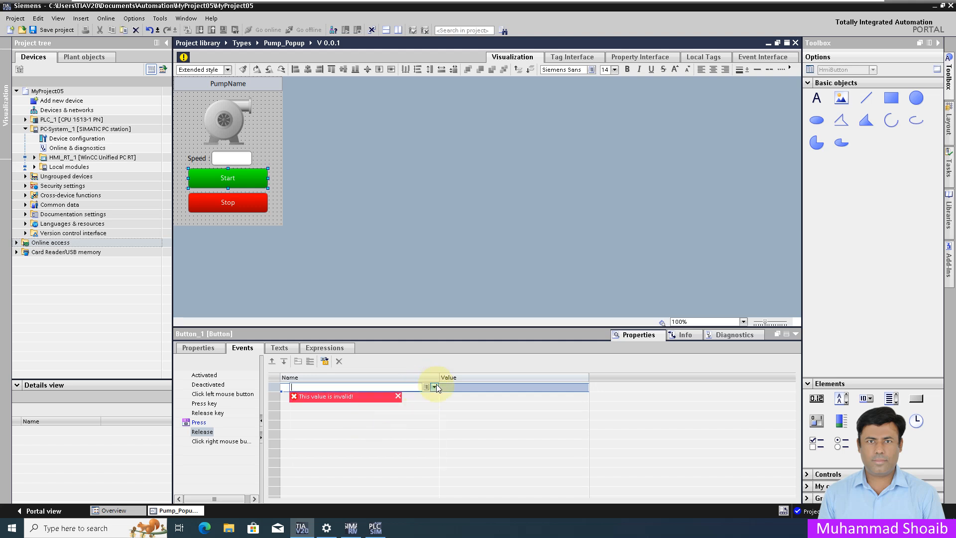
{"action": "left_click", "coordinate": [436, 384]}
{"action": "left_click", "coordinate": [303, 426]}
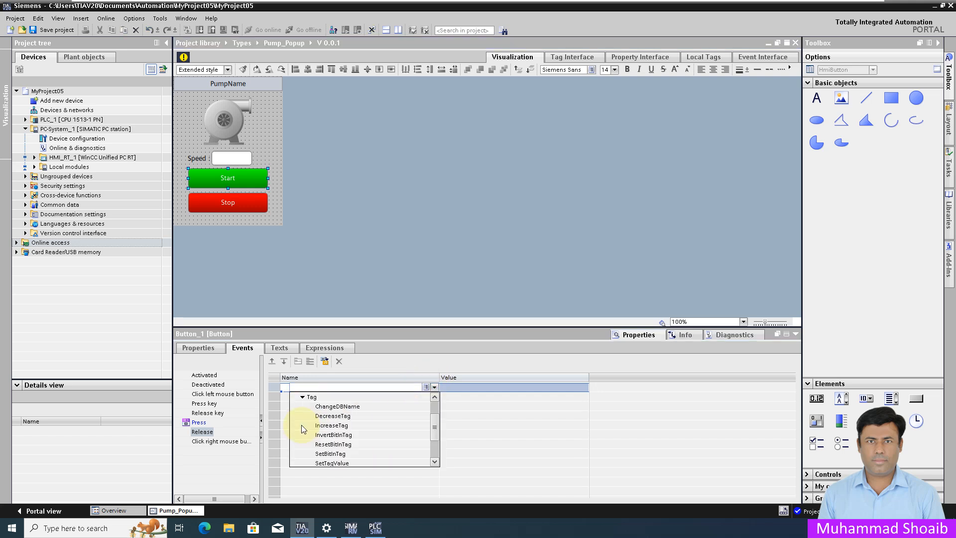
{"action": "left_click", "coordinate": [335, 445]}
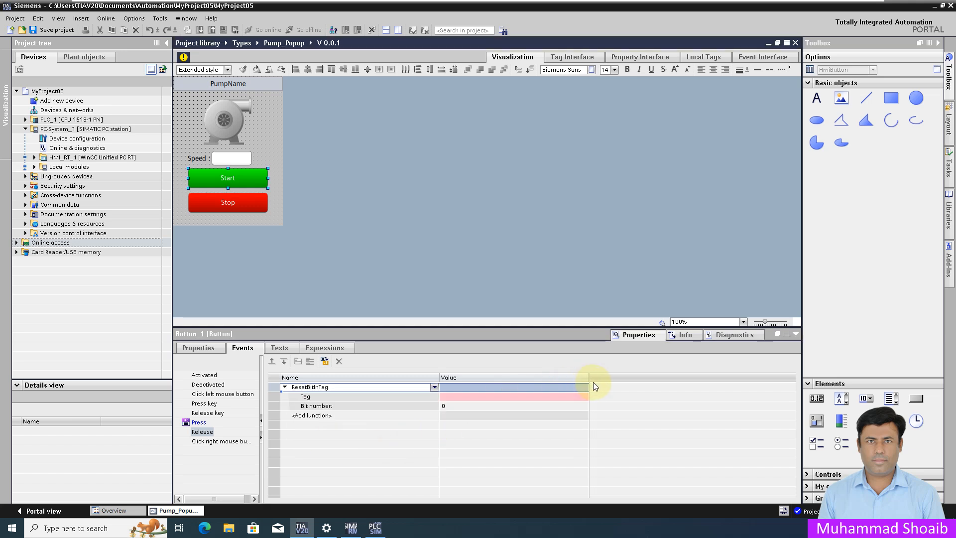
Assign Pmp.Start_Cmd as the tag of the Start button's ResetBitInTag function and review its Press and Release events.
{"action": "left_click", "coordinate": [582, 400]}
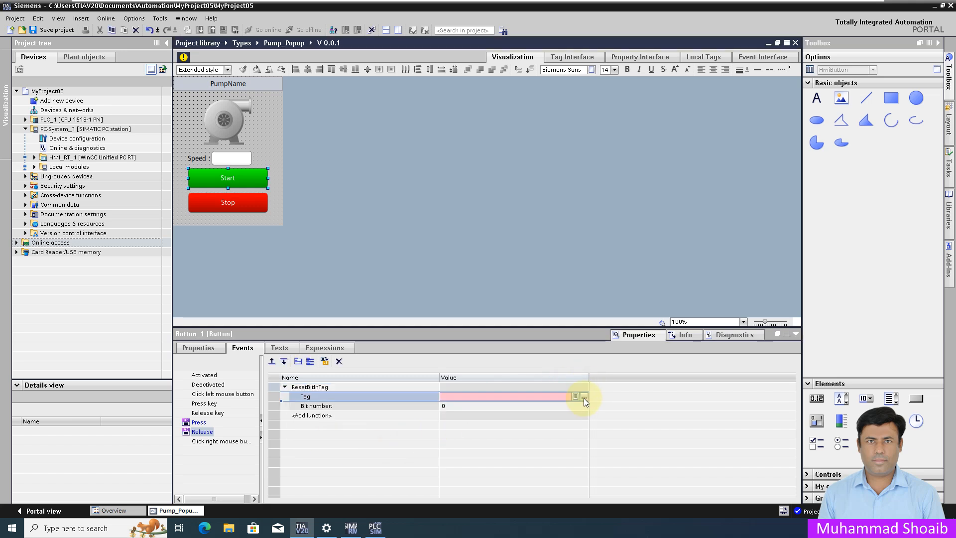
{"action": "left_click", "coordinate": [584, 397]}
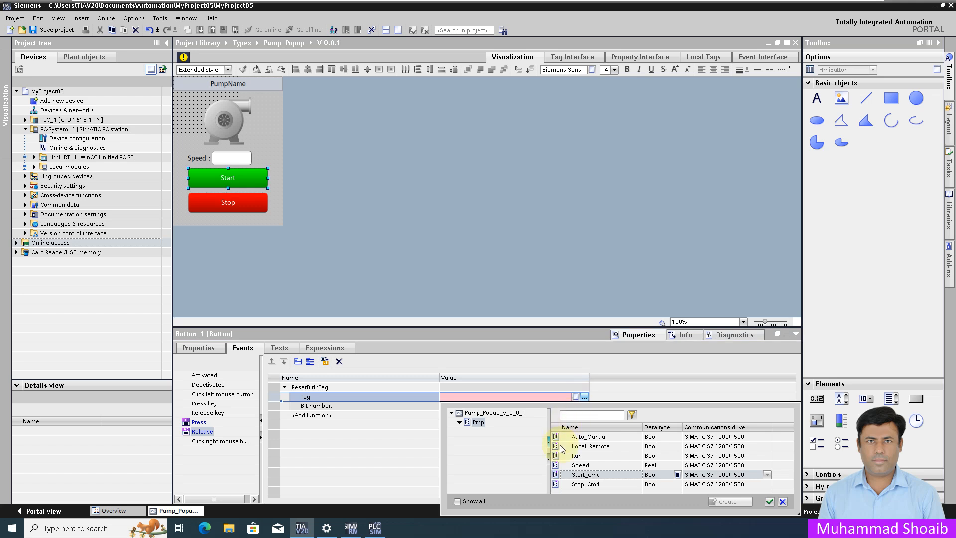
{"action": "left_click", "coordinate": [592, 478]}
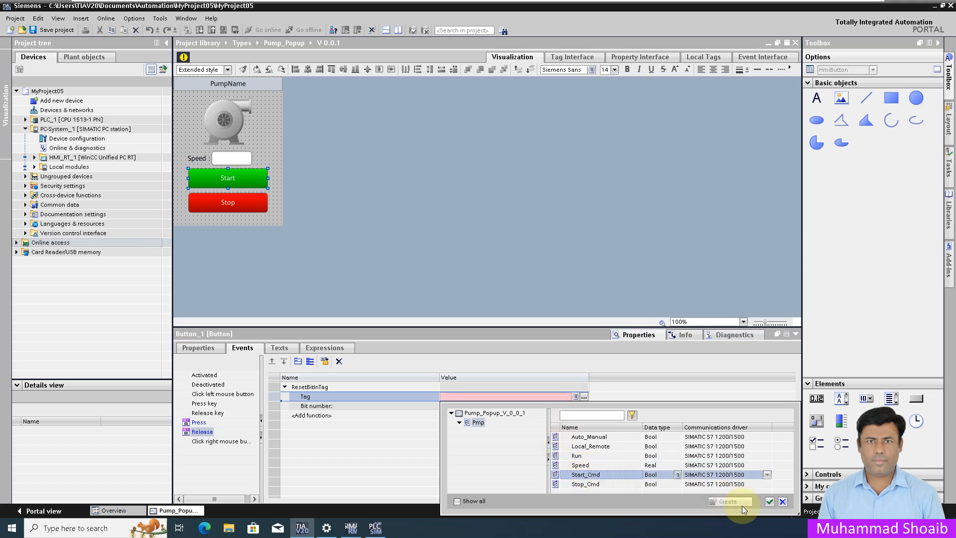
{"action": "left_click", "coordinate": [770, 502]}
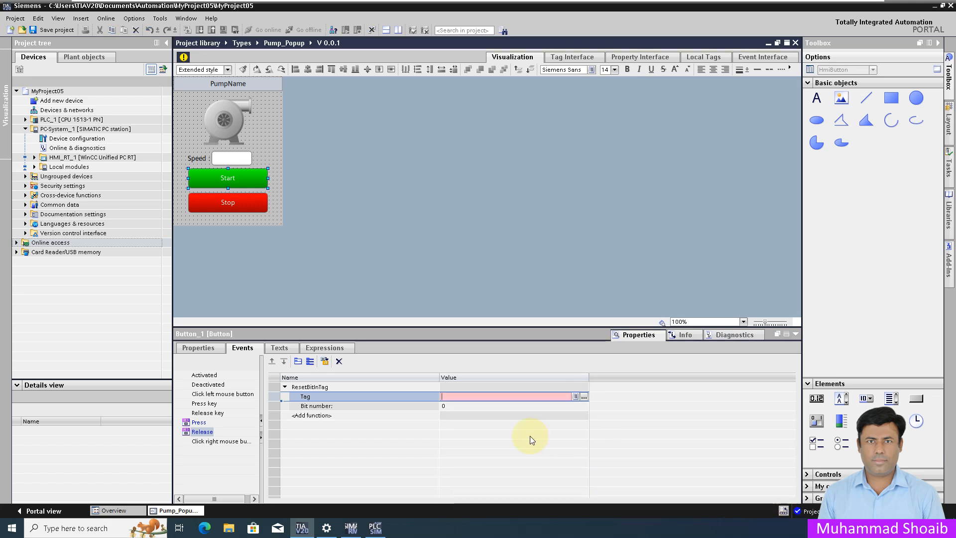
{"action": "left_click", "coordinate": [200, 423]}
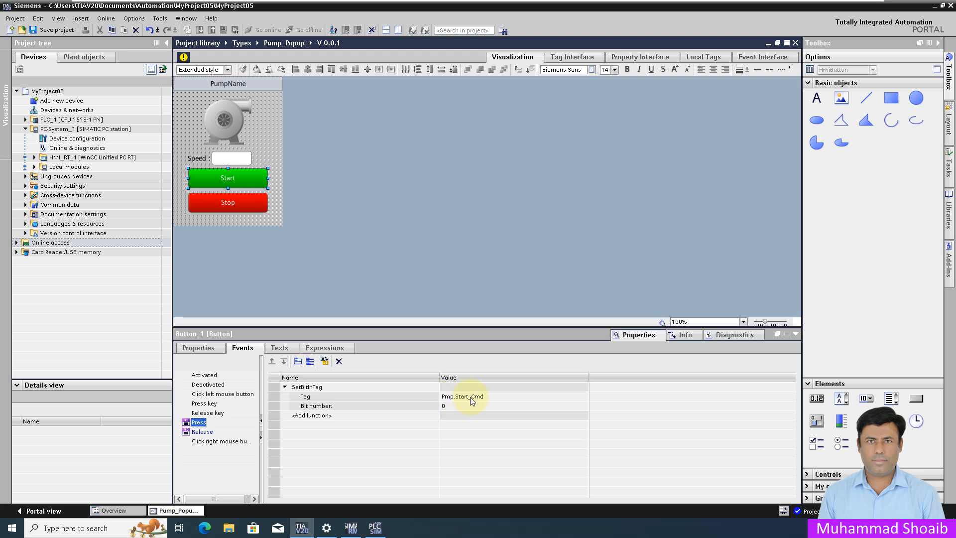
{"action": "left_click", "coordinate": [203, 432]}
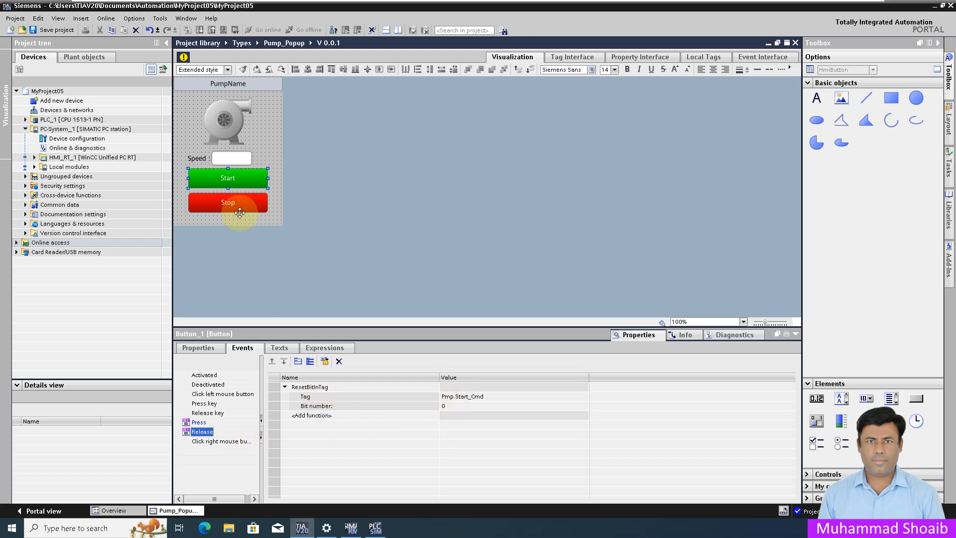
Add the SetBitInTag system function to the Stop button's Press event.
{"action": "left_click", "coordinate": [199, 422]}
{"action": "left_click", "coordinate": [437, 386]}
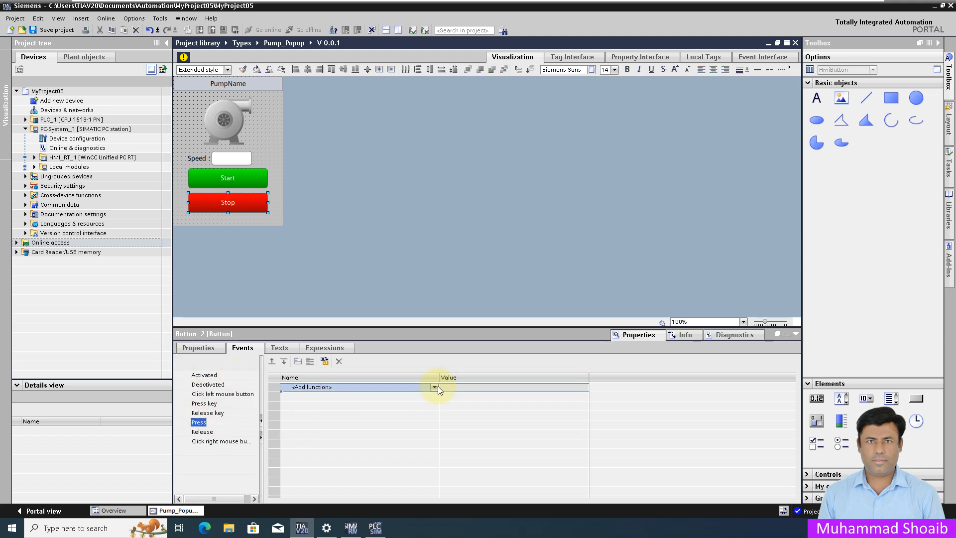
{"action": "left_click", "coordinate": [437, 387]}
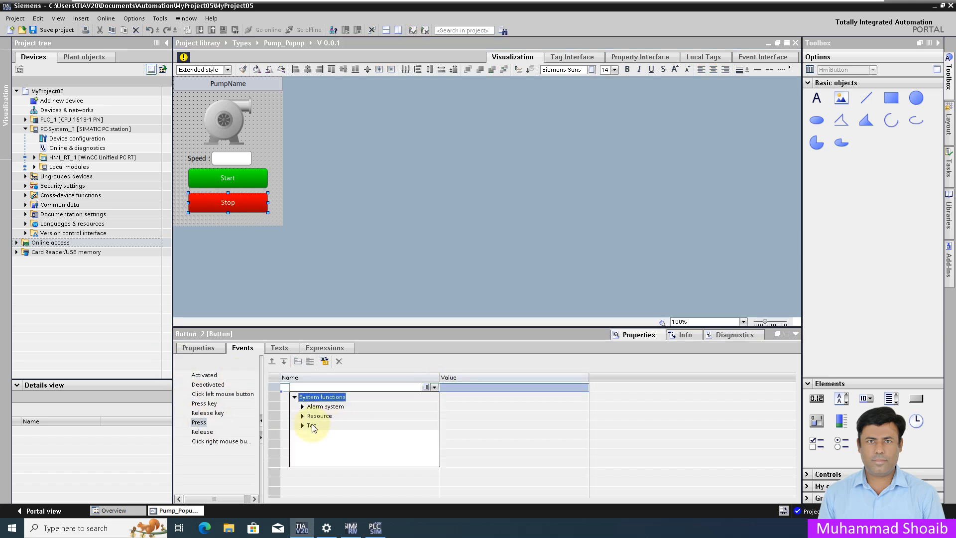
{"action": "left_click", "coordinate": [303, 426]}
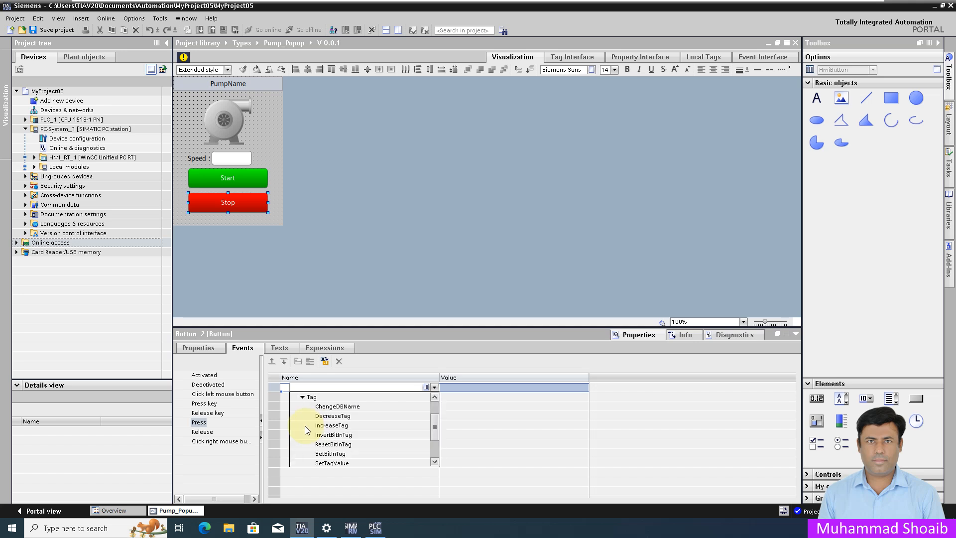
{"action": "left_click", "coordinate": [324, 455]}
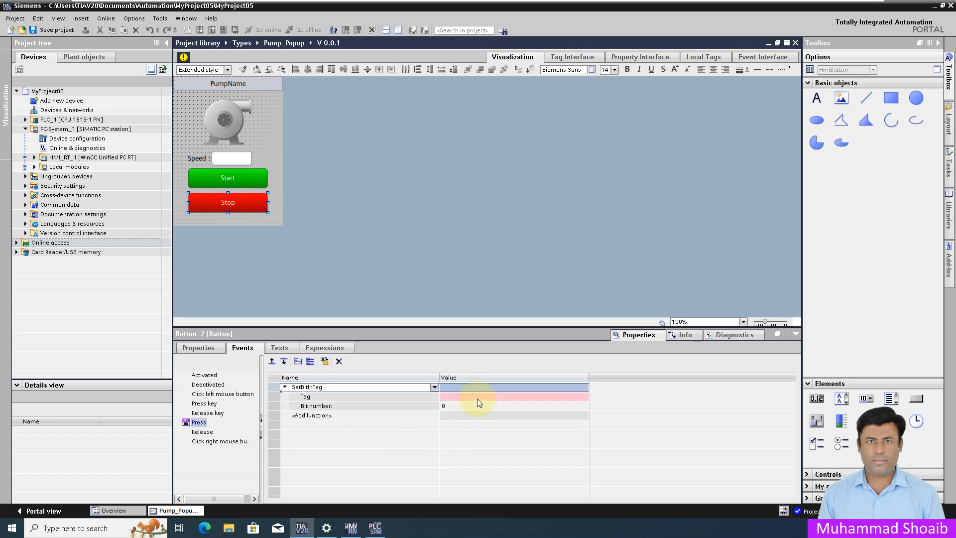
Assign Pmp.Stop_Cmd as the tag of the Stop button's SetBitInTag function.
{"action": "left_click", "coordinate": [478, 399]}
{"action": "left_click", "coordinate": [581, 397]}
{"action": "left_click", "coordinate": [584, 396]}
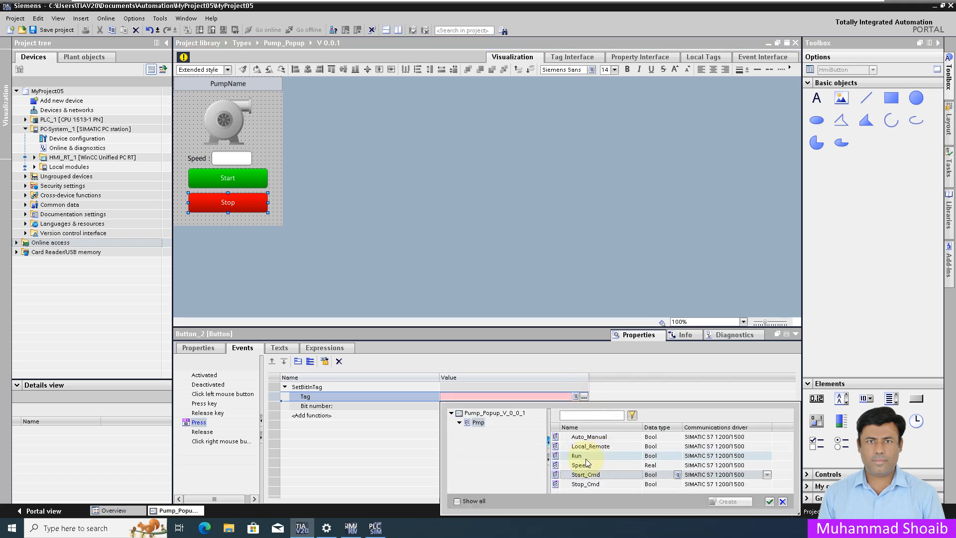
{"action": "left_click", "coordinate": [584, 485]}
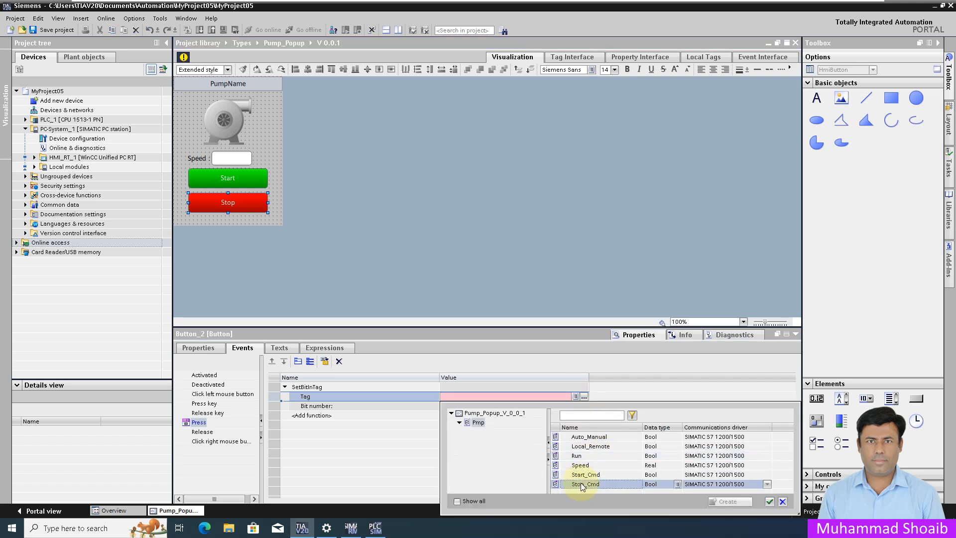
{"action": "left_click", "coordinate": [770, 502]}
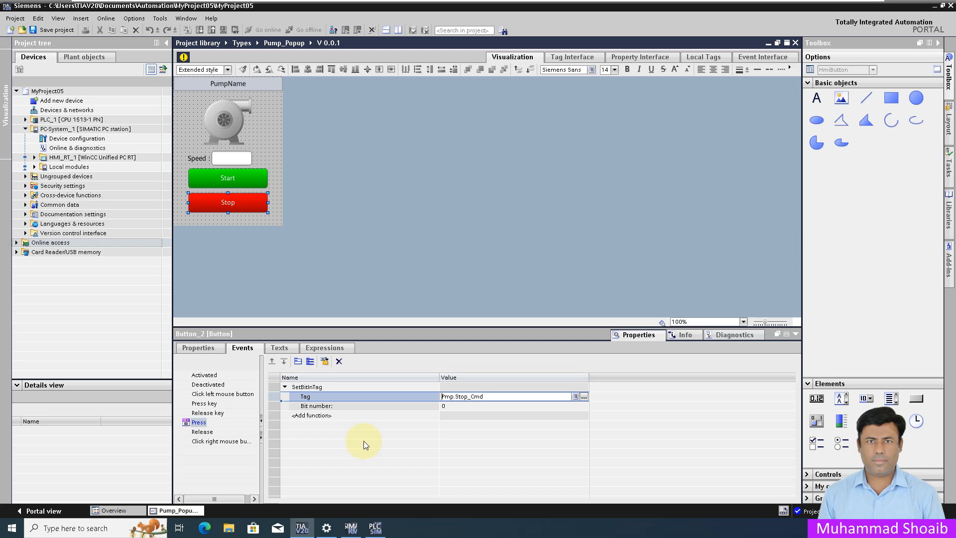
Add the ResetBitInTag system function to the Stop button's Release event.
{"action": "left_click", "coordinate": [202, 433]}
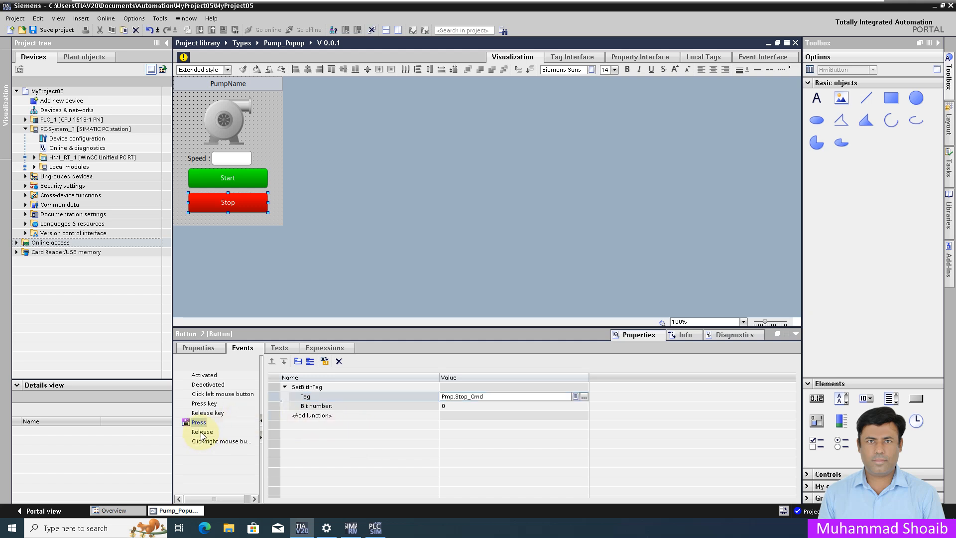
{"action": "left_click", "coordinate": [432, 388]}
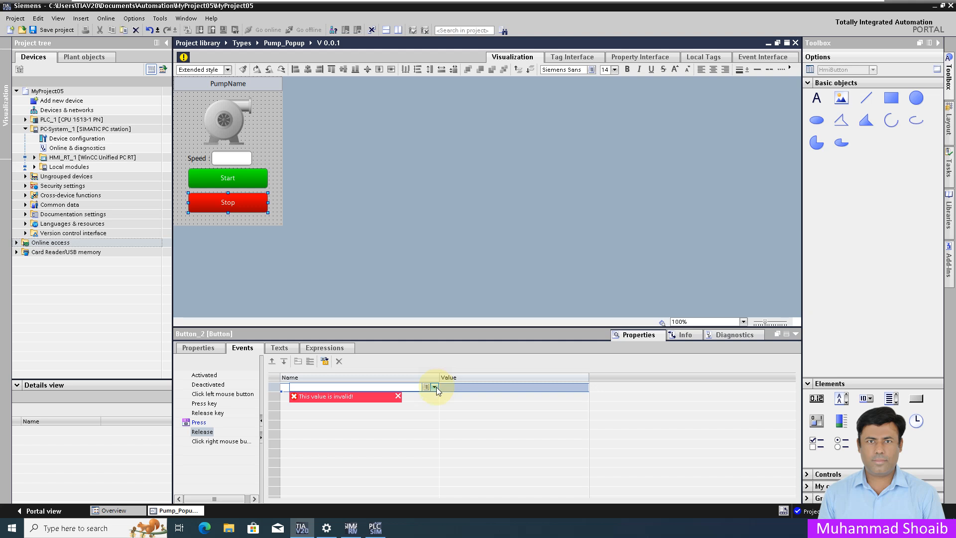
{"action": "left_click", "coordinate": [435, 387]}
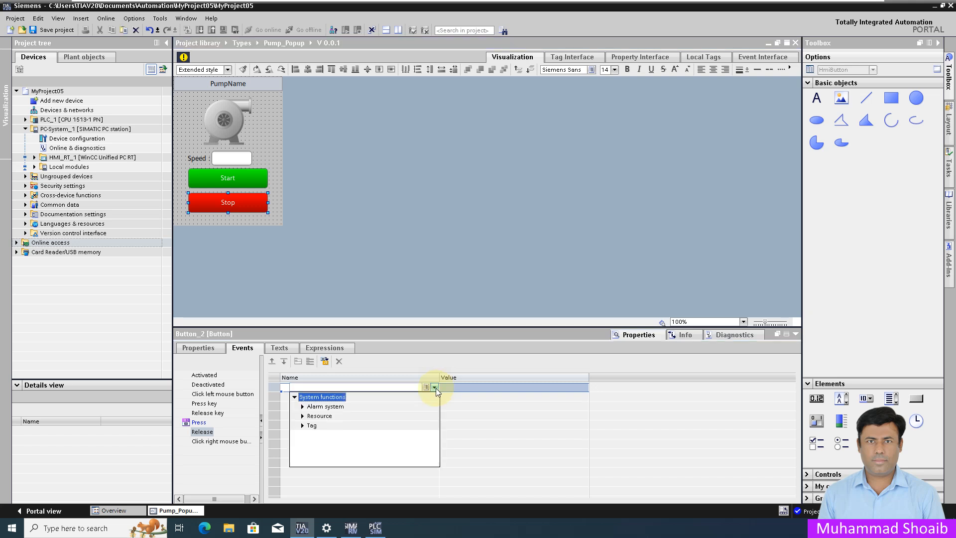
{"action": "left_click", "coordinate": [303, 426]}
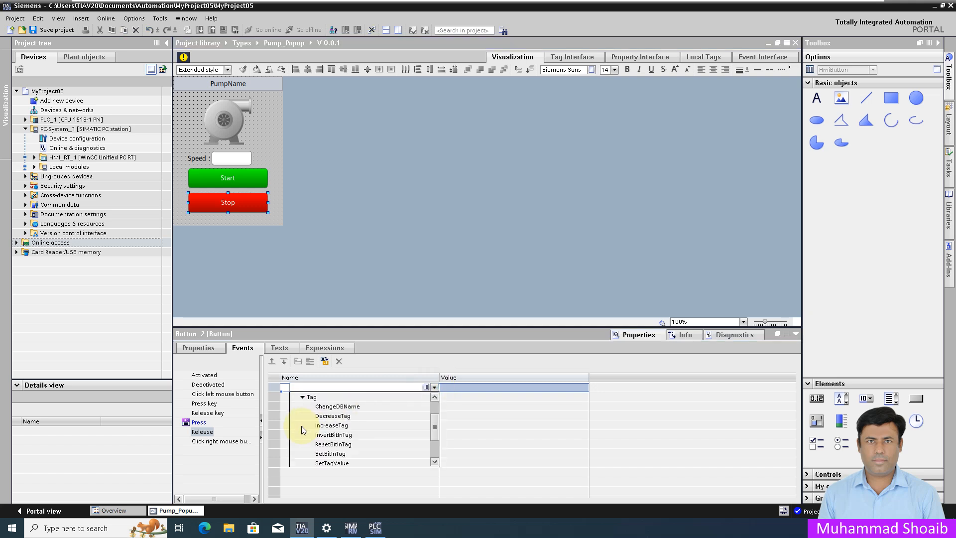
{"action": "left_click", "coordinate": [331, 444]}
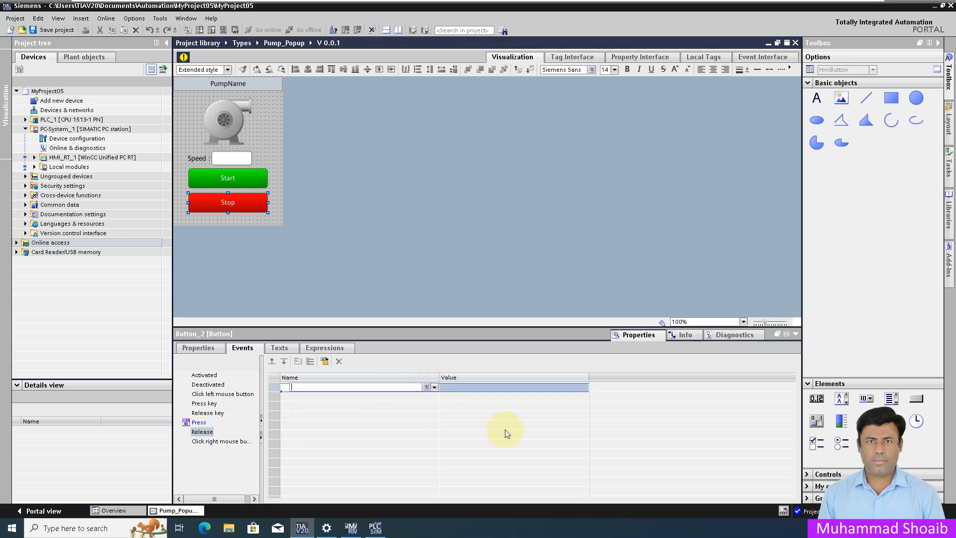
Assign Pmp.Stop_Cmd as the tag of the Stop button's ResetBitInTag function.
{"action": "left_click", "coordinate": [584, 397]}
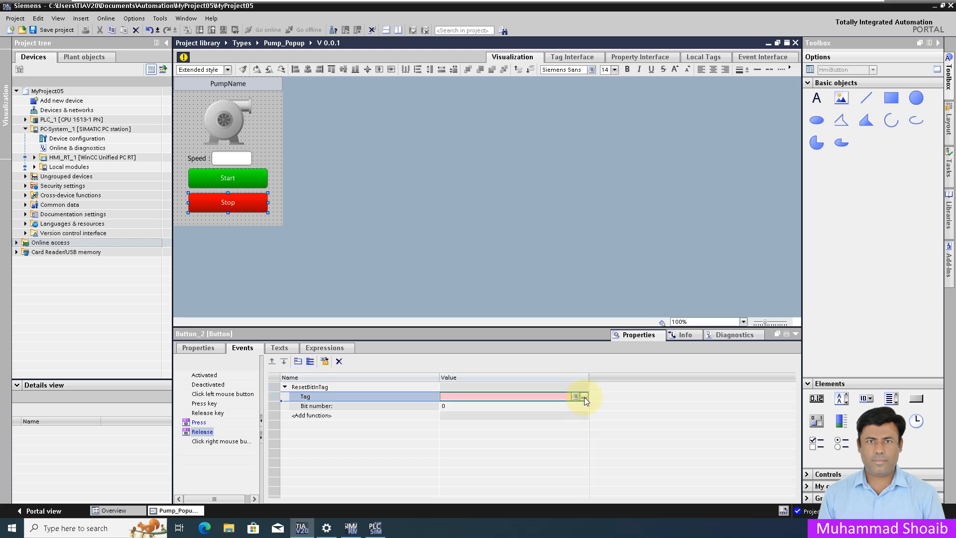
{"action": "left_click", "coordinate": [584, 397]}
{"action": "left_click", "coordinate": [605, 484]}
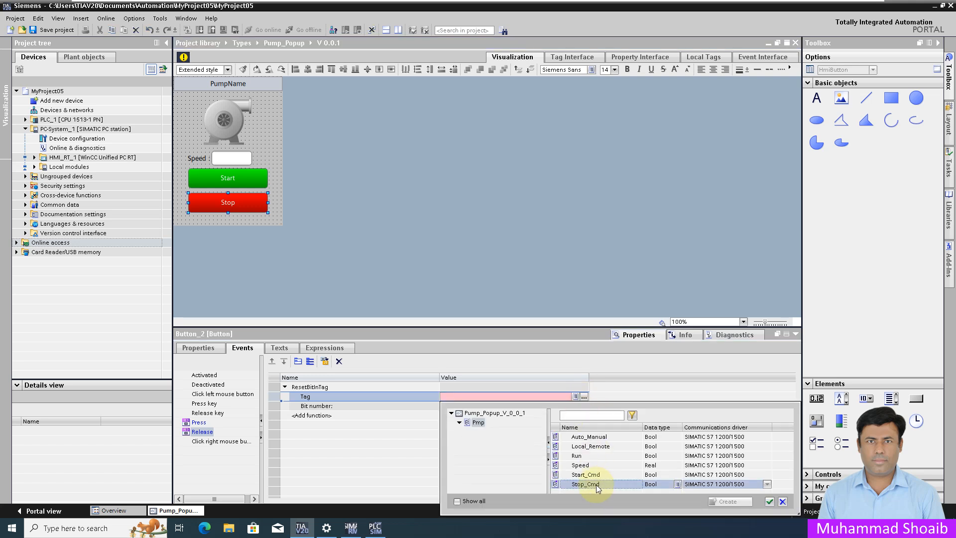
{"action": "left_click", "coordinate": [770, 502]}
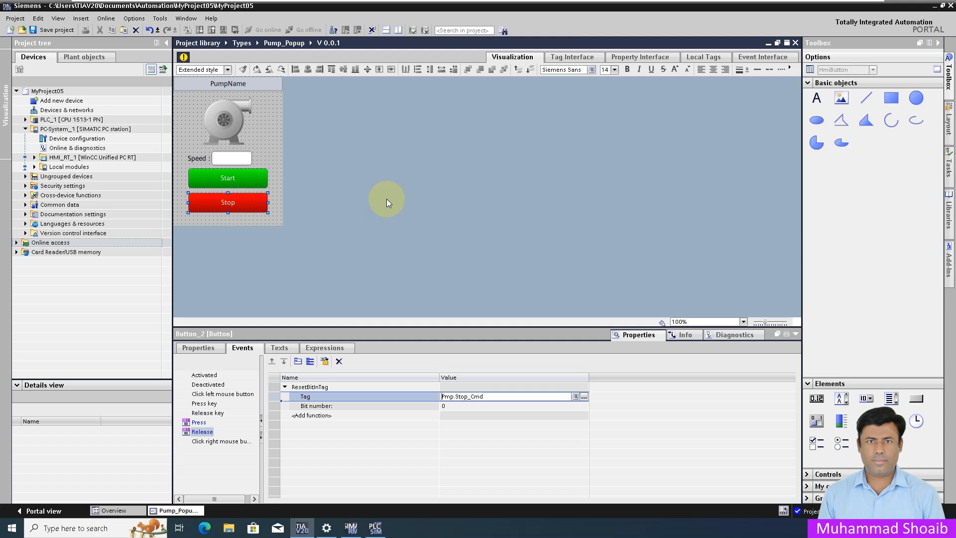
Release the Pump_Popup faceplate type as version 0.0.1.
{"action": "left_click", "coordinate": [297, 134]}
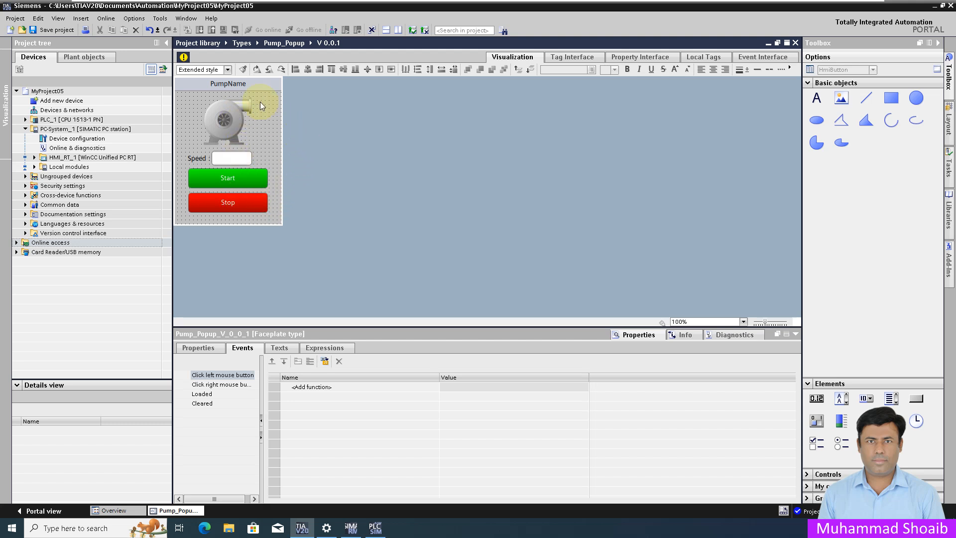
{"action": "left_click", "coordinate": [184, 58]}
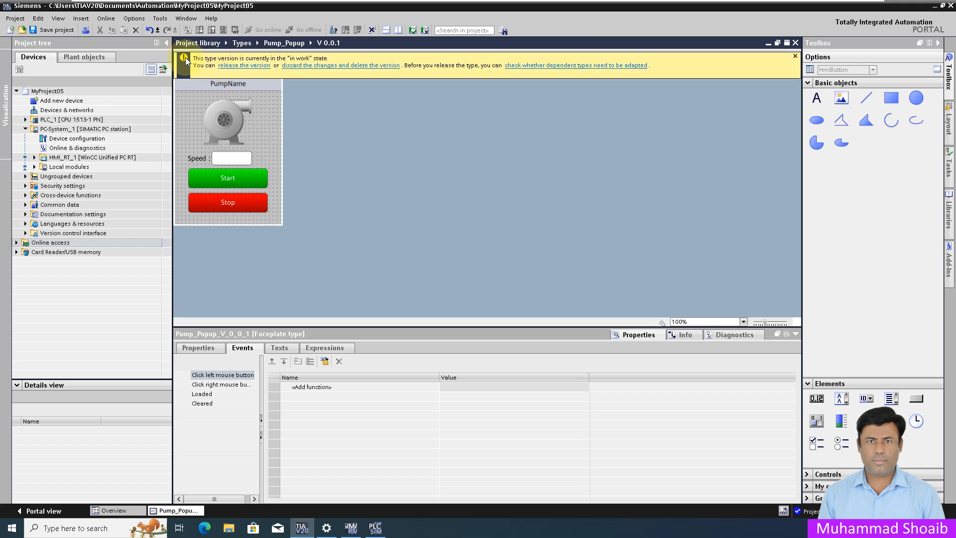
{"action": "left_click", "coordinate": [234, 70]}
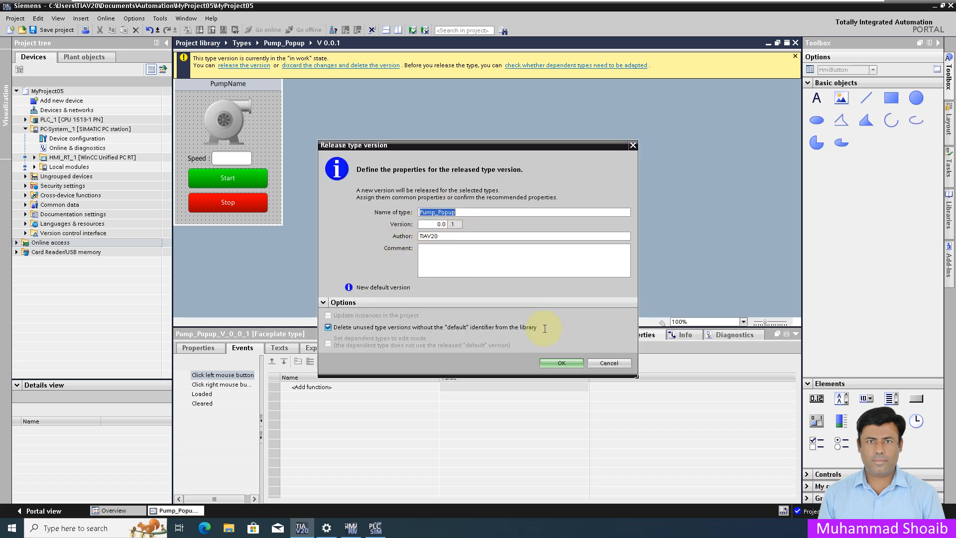
{"action": "left_click", "coordinate": [561, 362]}
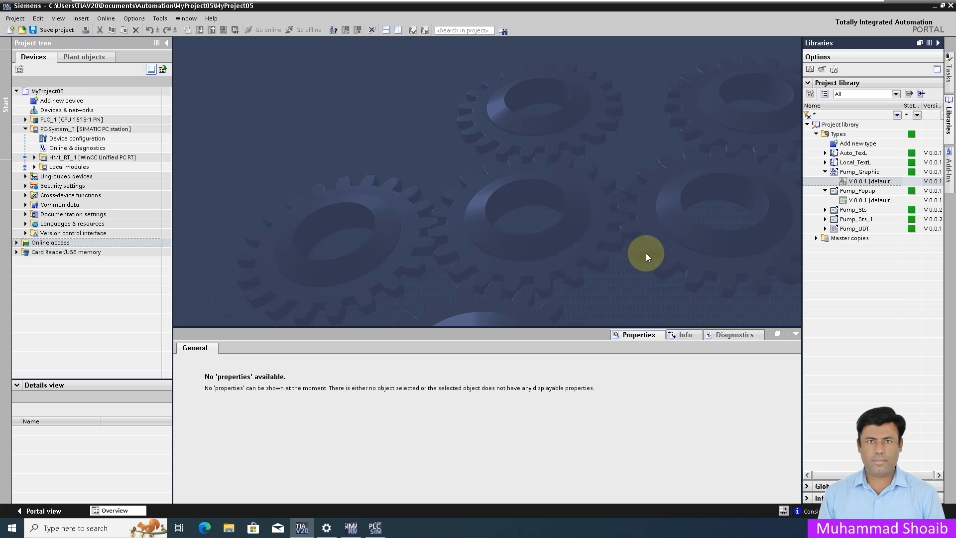
Open the Overview screen of HMI_RT_1 for editing.
{"action": "left_click", "coordinate": [35, 158]}
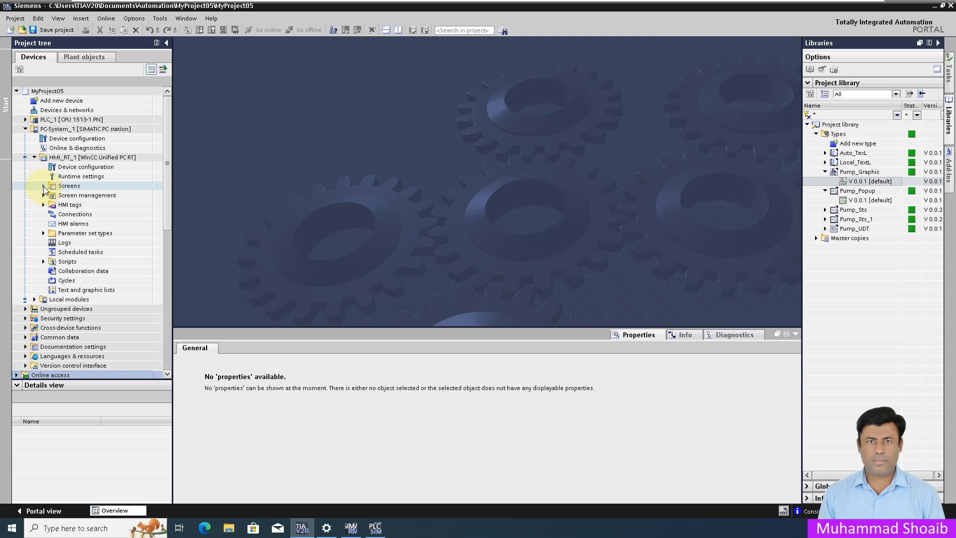
{"action": "left_click", "coordinate": [43, 186]}
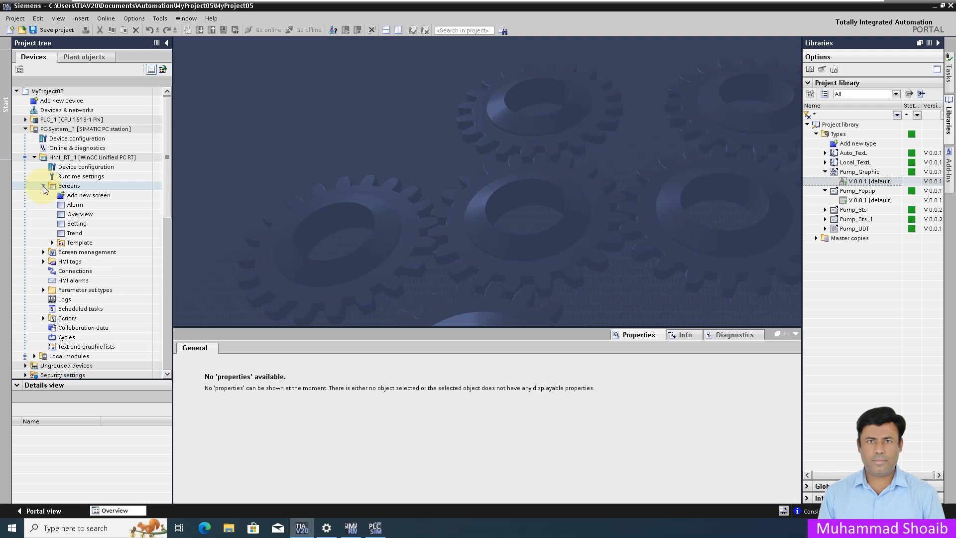
{"action": "left_click", "coordinate": [67, 216]}
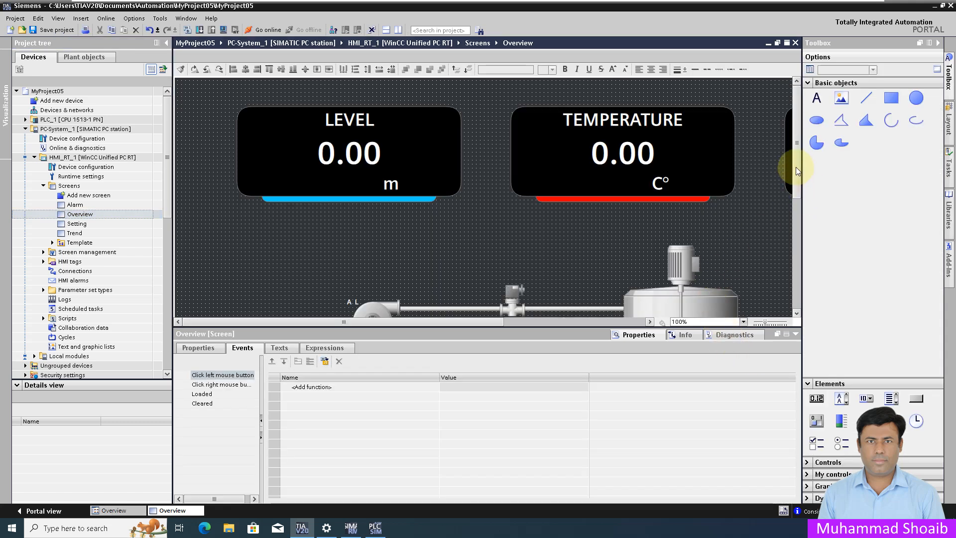
Place a button above the INLET 1 pump on the Overview screen and show its Click left mouse button event.
{"action": "left_click_drag", "start_coordinate": [796, 166], "coordinate": [787, 211]}
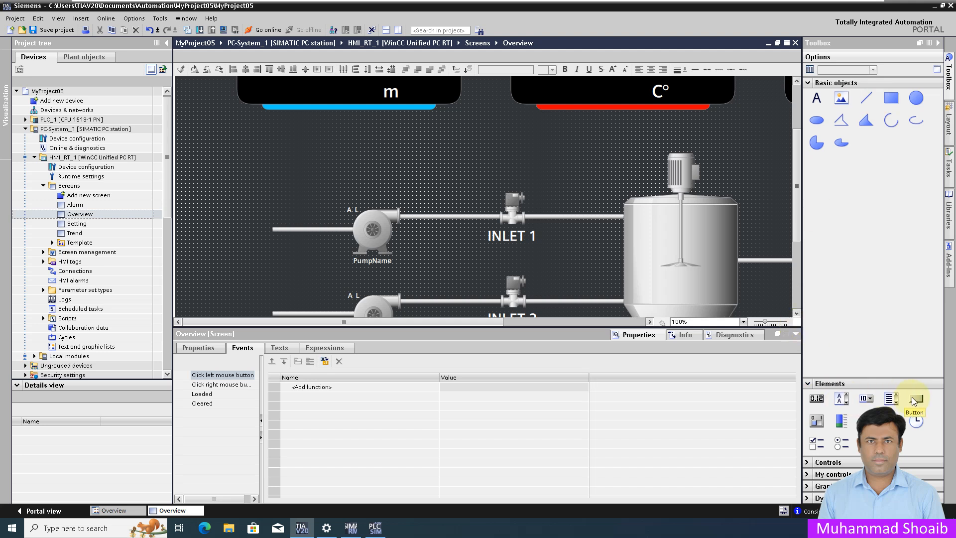
{"action": "left_click_drag", "start_coordinate": [914, 401], "coordinate": [234, 149]}
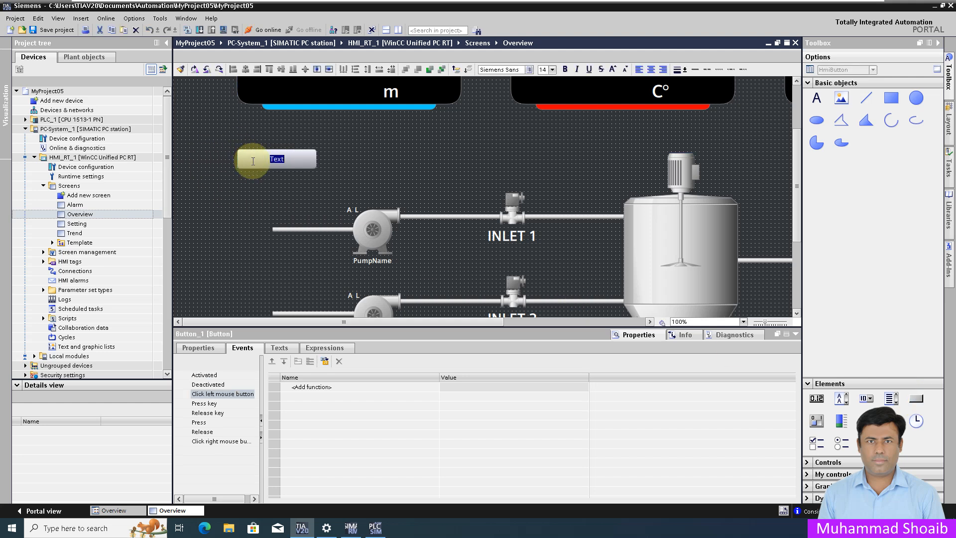
{"action": "left_click", "coordinate": [209, 394]}
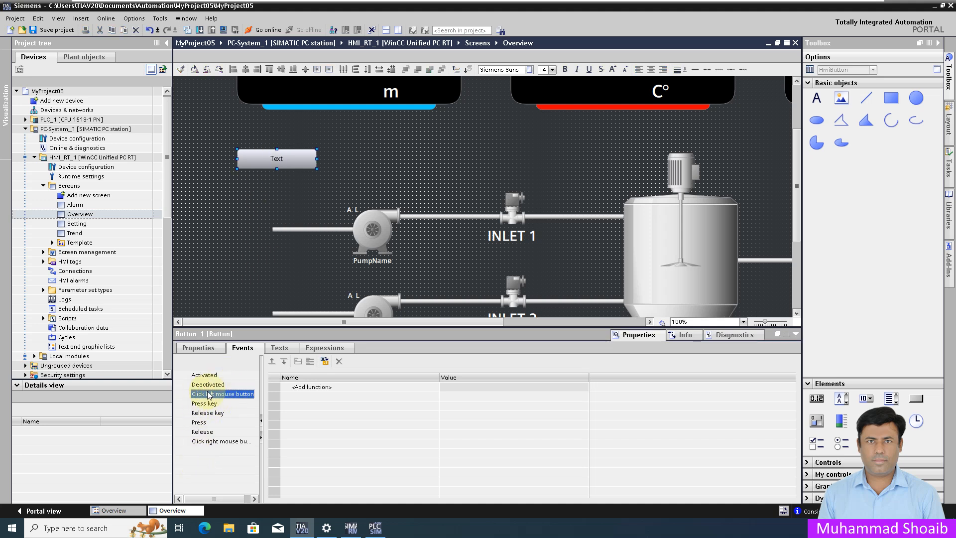
Convert the button's Click left mouse button event to a script and insert the "Open faceplate in popup" screen snippet.
{"action": "left_click", "coordinate": [325, 361]}
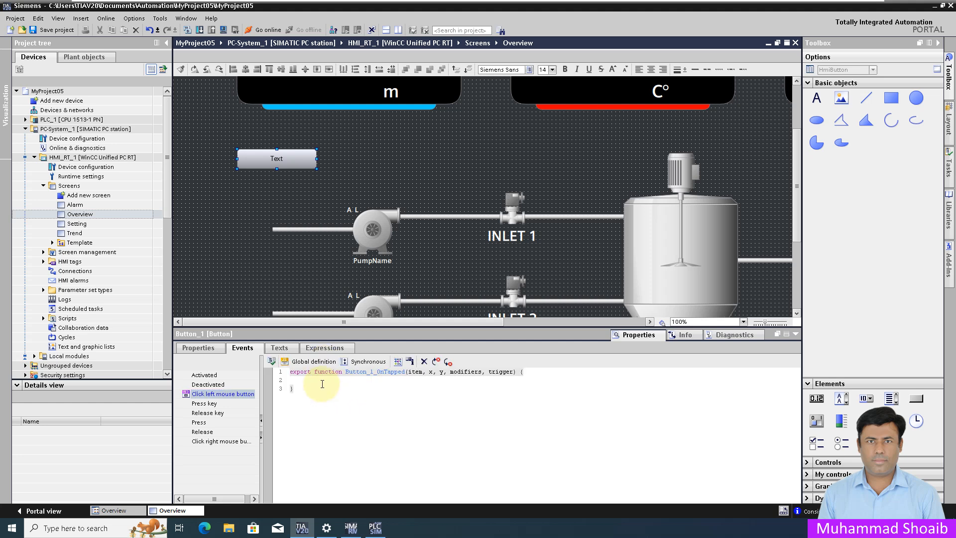
{"action": "right_click", "coordinate": [321, 381]}
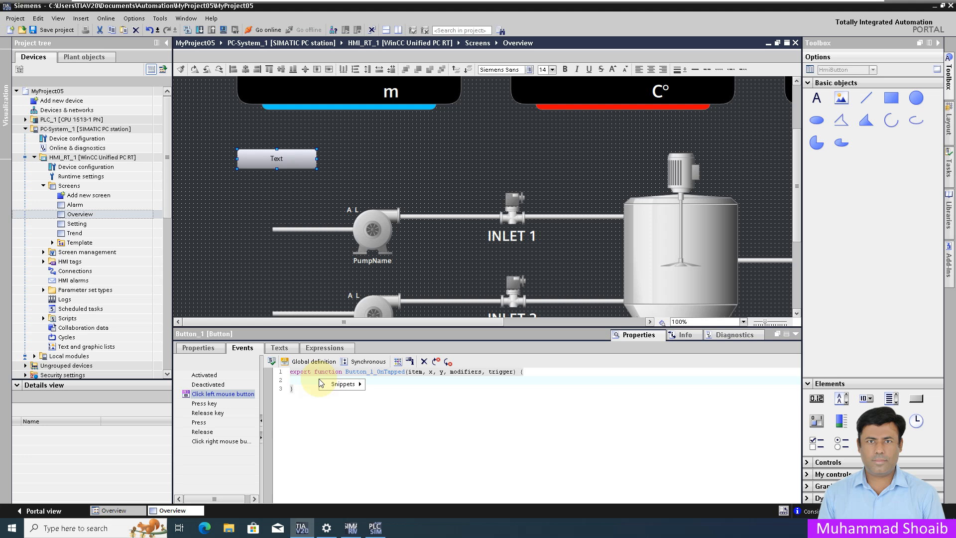
{"action": "mouse_move", "coordinate": [328, 384]}
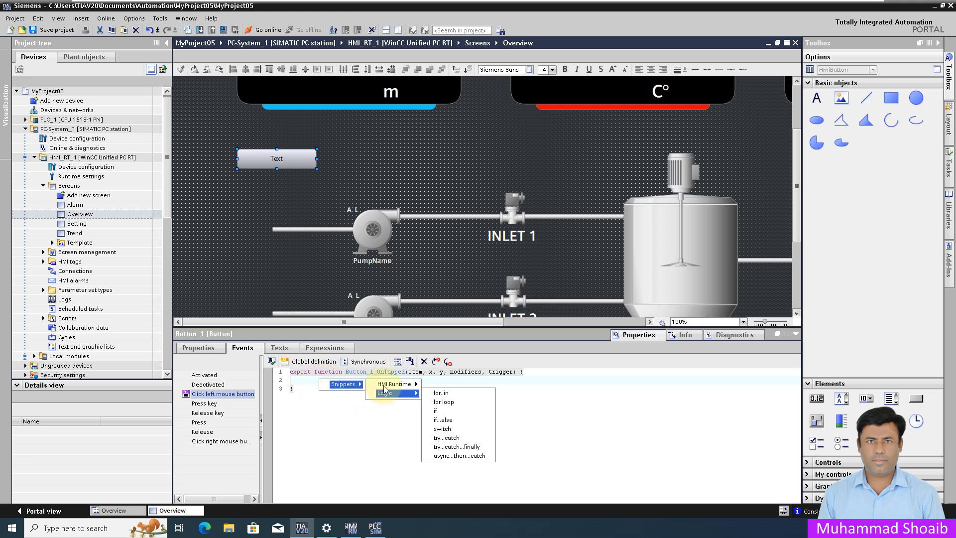
{"action": "mouse_move", "coordinate": [396, 388]}
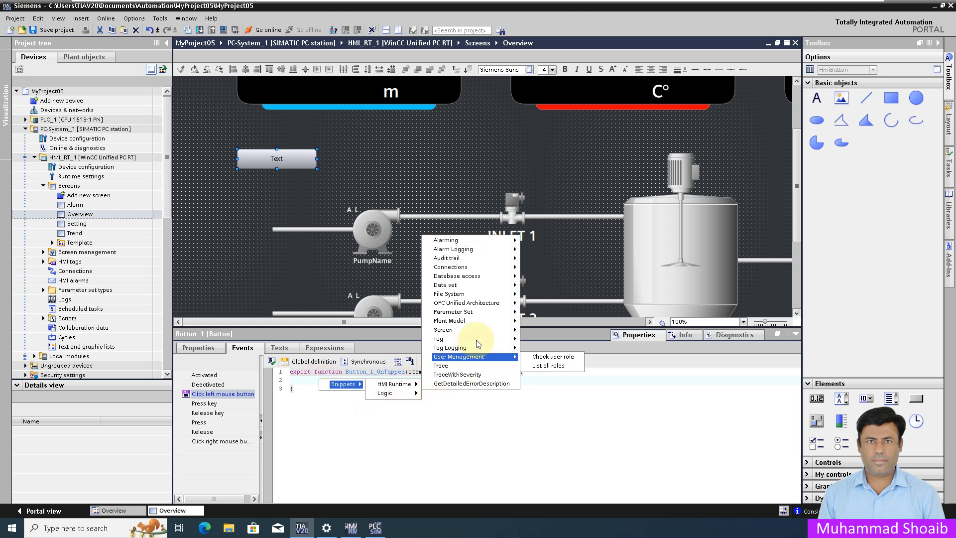
{"action": "mouse_move", "coordinate": [497, 331]}
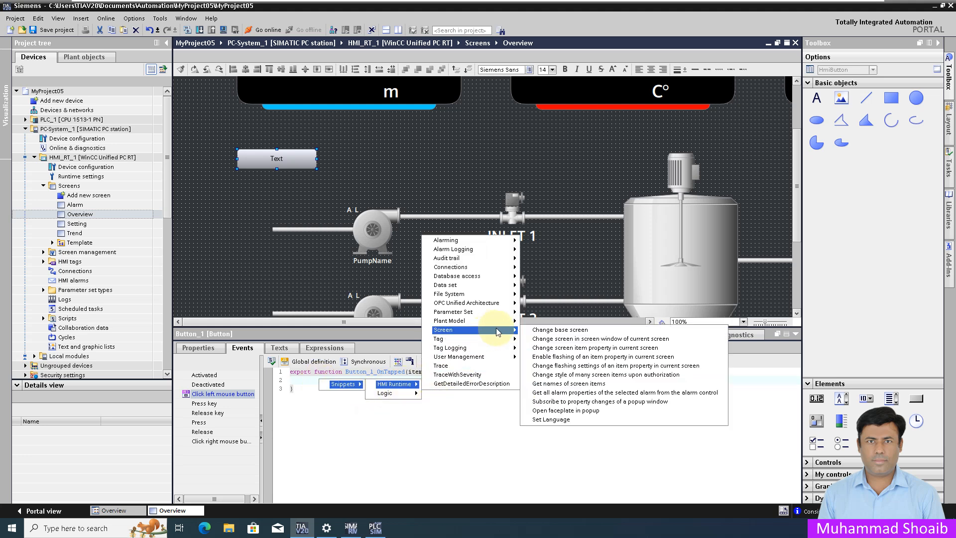
{"action": "left_click", "coordinate": [568, 411]}
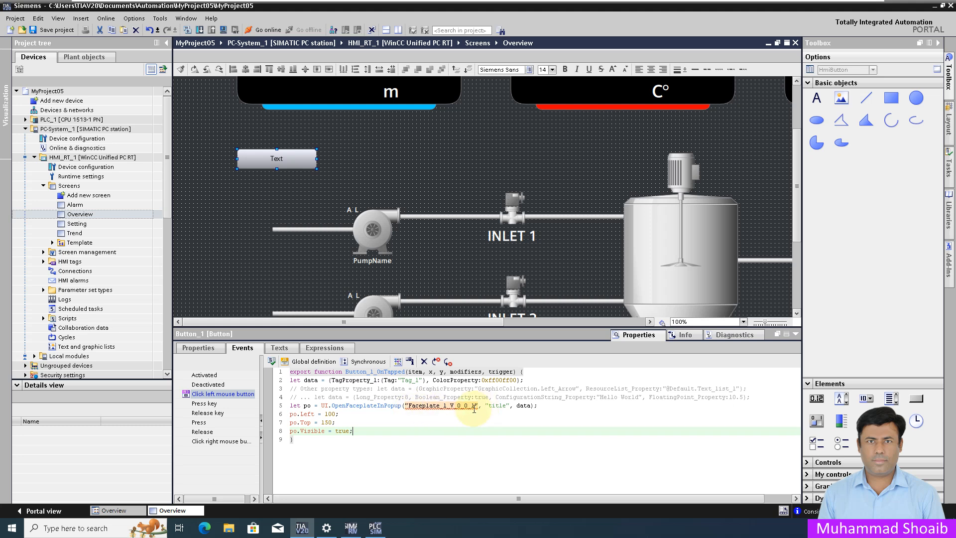
Set the OpenFaceplateInPopup call to use the Pump_Popup faceplate type, version V 0.0.1, with the title "Pump Status".
{"action": "left_click_drag", "start_coordinate": [478, 405], "coordinate": [406, 409]}
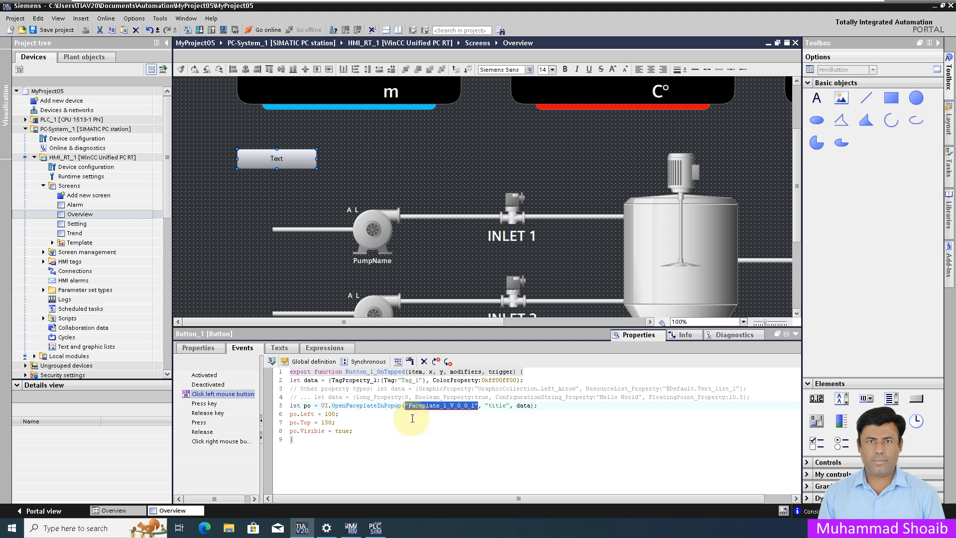
{"action": "key", "text": "ctrl+j"}
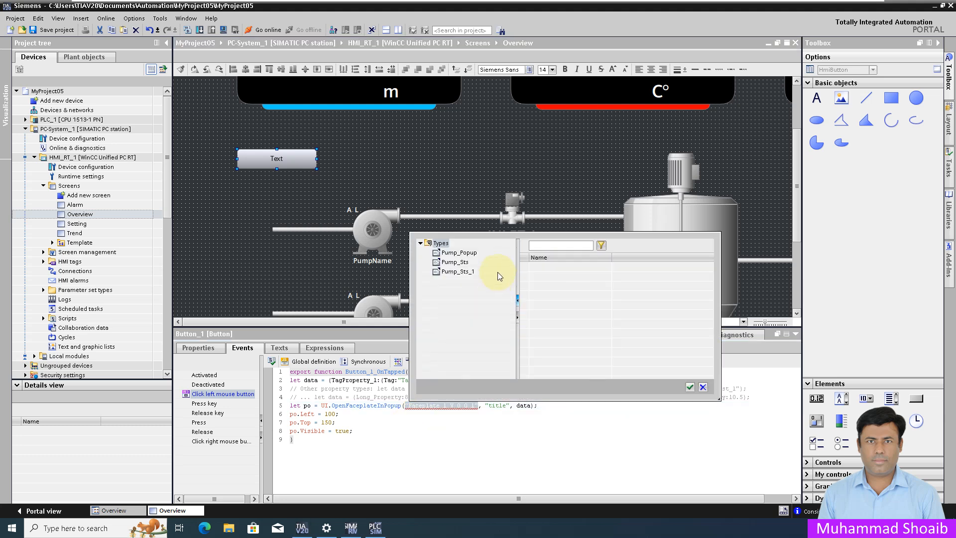
{"action": "left_click", "coordinate": [459, 253]}
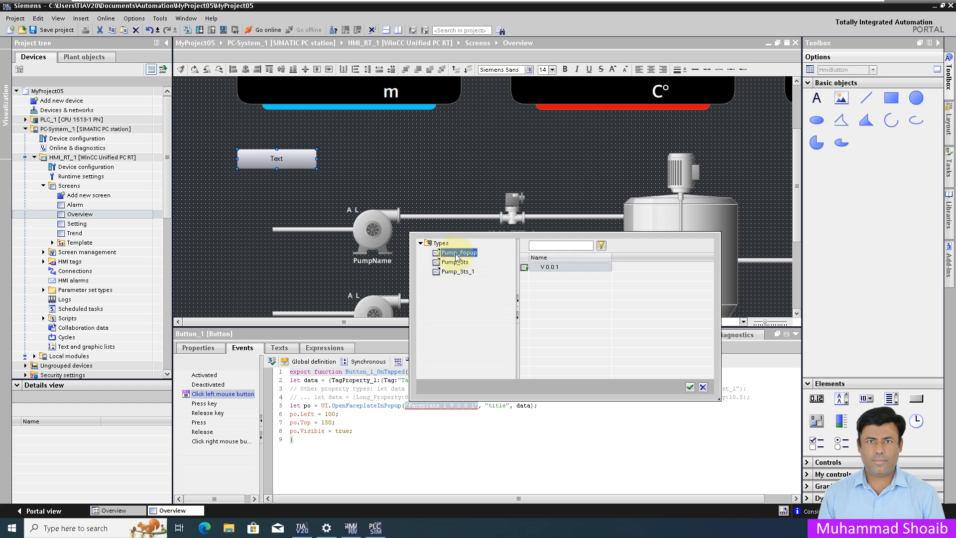
{"action": "left_click", "coordinate": [548, 267]}
{"action": "left_click", "coordinate": [691, 387]}
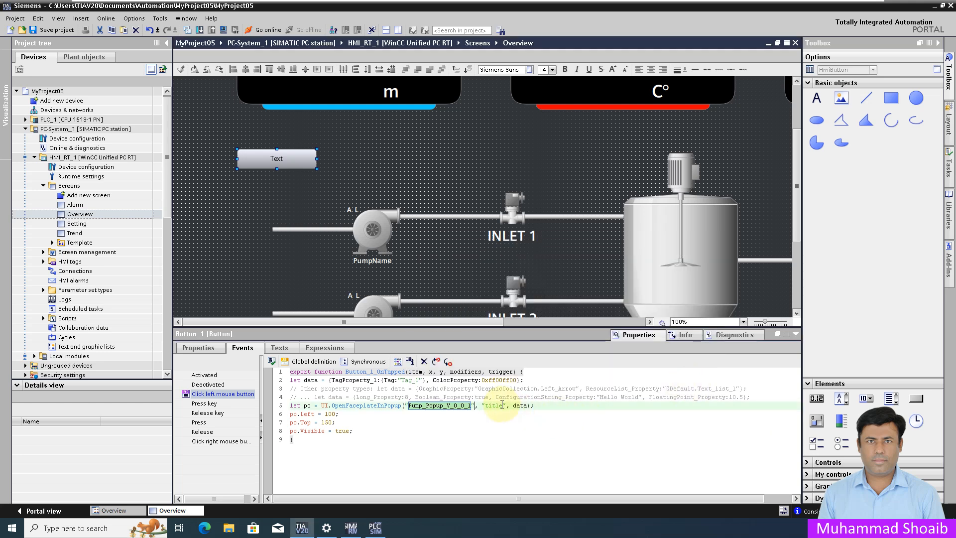
{"action": "double_click", "coordinate": [499, 405]}
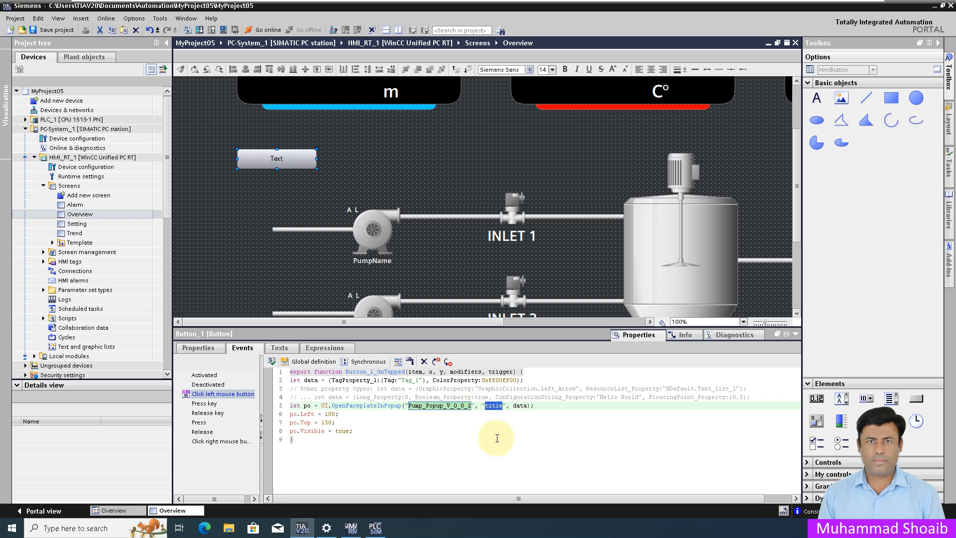
{"action": "type", "text": "Pump Status"}
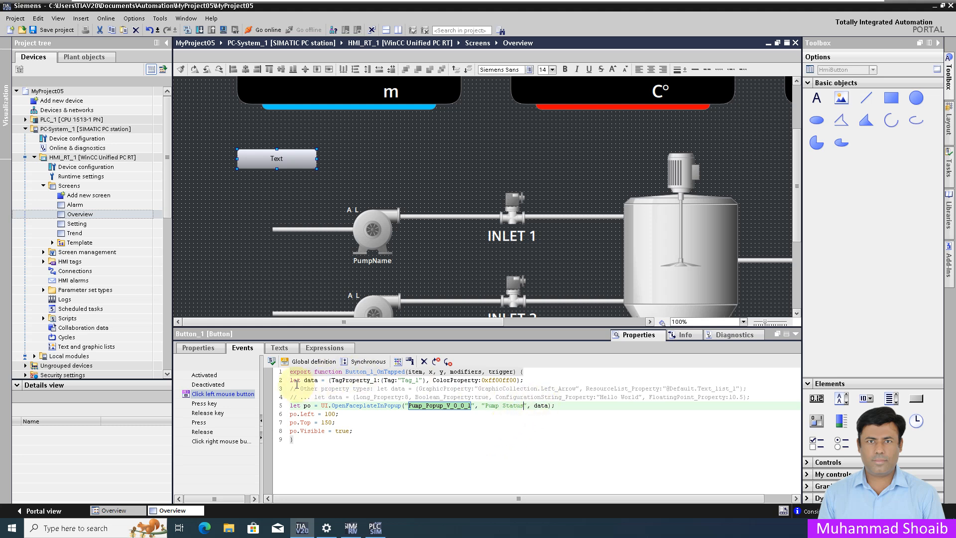
Delete the ColorProperty:0xff00ff00 entry from the script's data definition.
{"action": "left_click", "coordinate": [292, 380]}
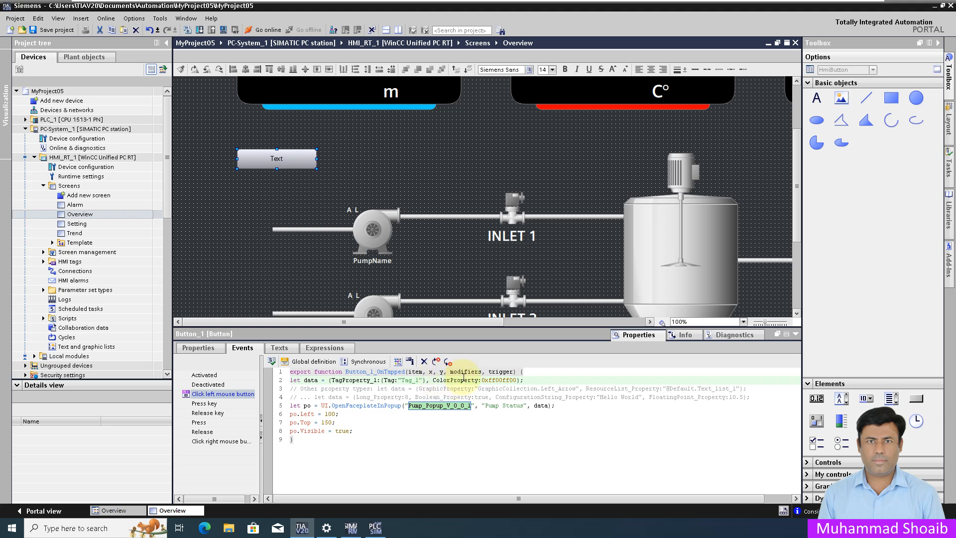
{"action": "left_click_drag", "start_coordinate": [433, 380], "coordinate": [519, 380]}
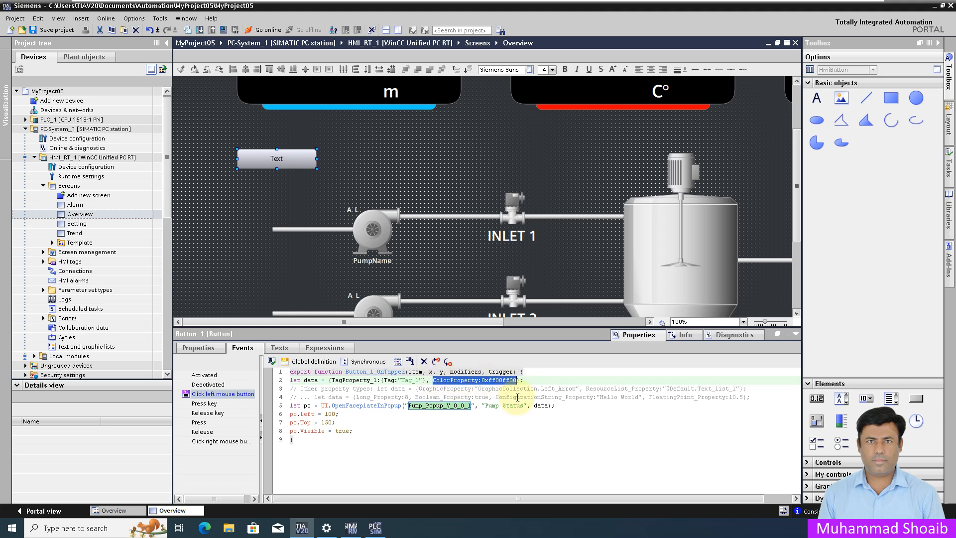
{"action": "key", "text": "BackSpace"}
{"action": "key", "text": "BackSpace"}
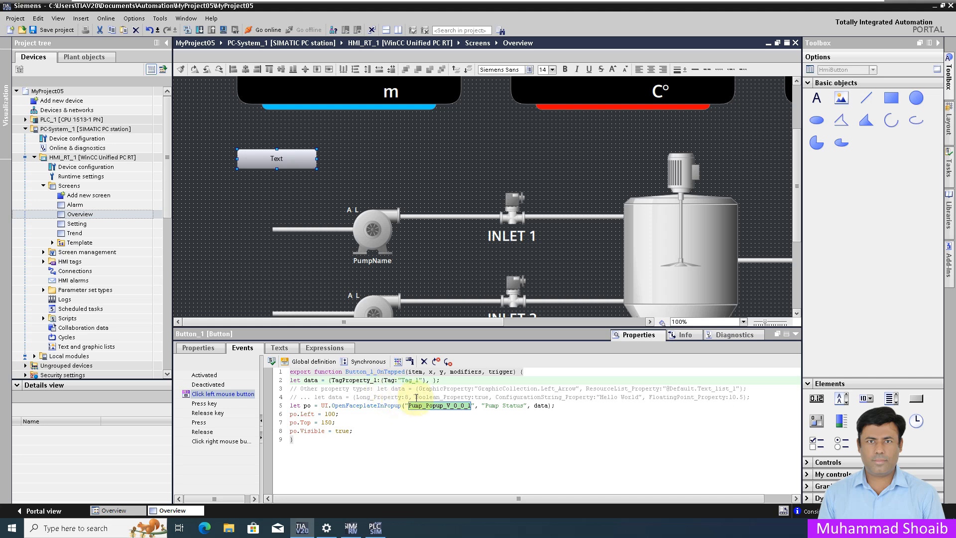
Show all HMI tags of HMI_RT_1 and copy the tag name Pump_Db_Pump1.
{"action": "double_click", "coordinate": [418, 379]}
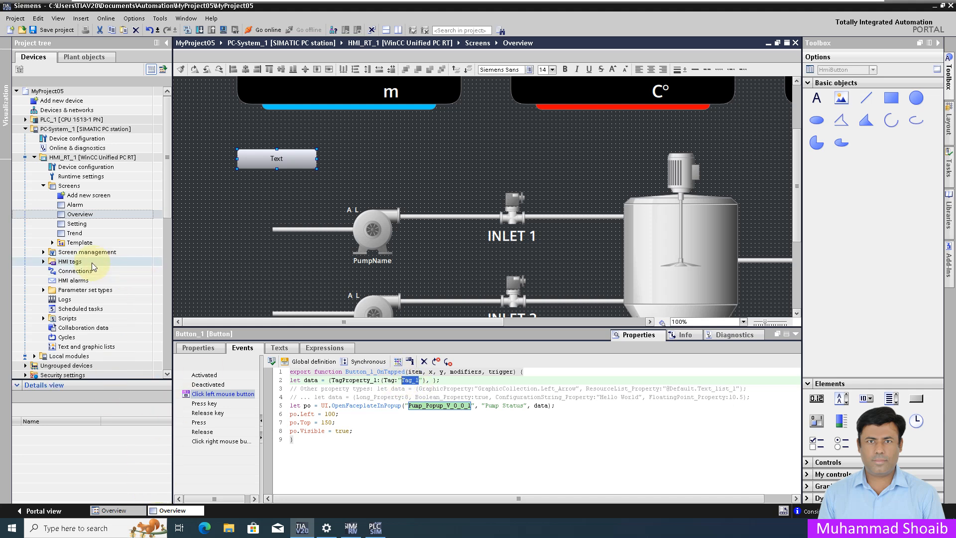
{"action": "left_click", "coordinate": [43, 261]}
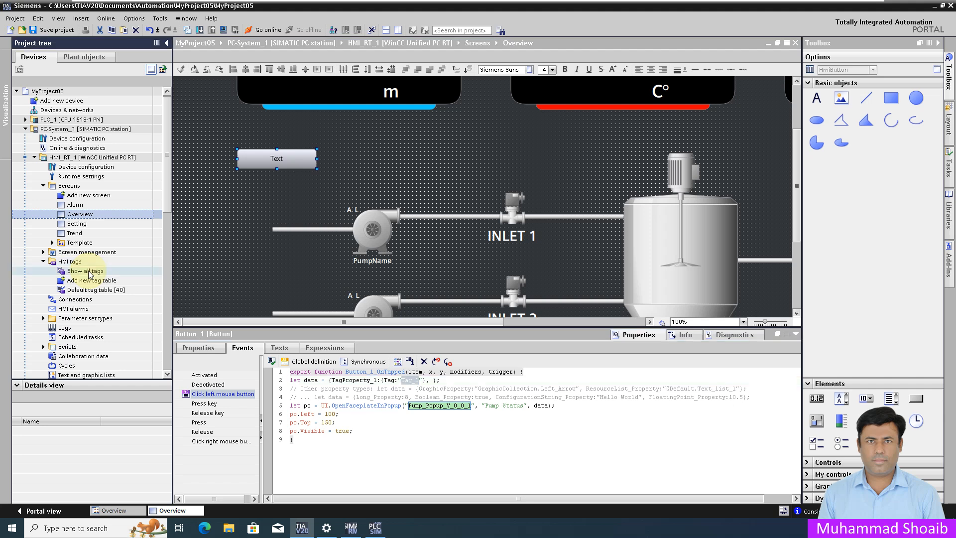
{"action": "left_click", "coordinate": [83, 272]}
{"action": "double_click", "coordinate": [83, 272]}
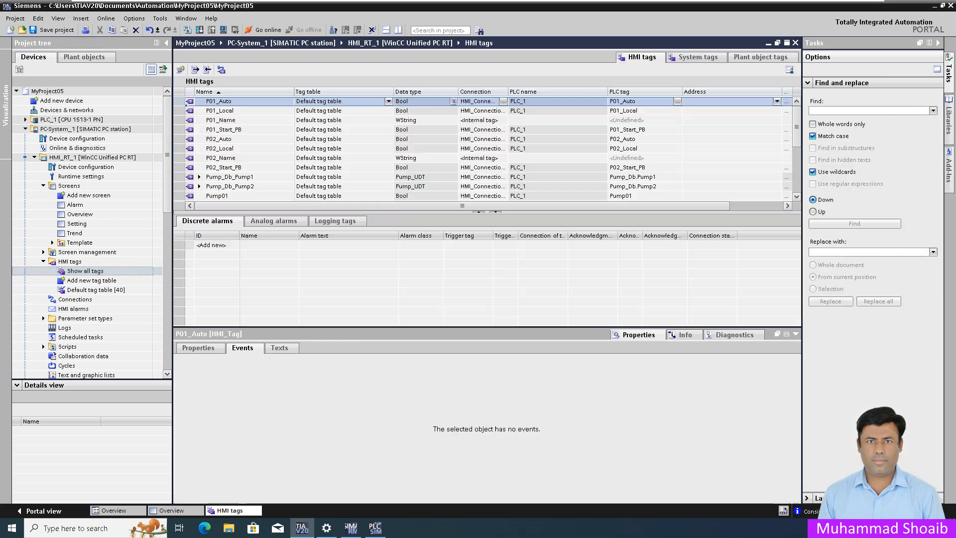
{"action": "left_click", "coordinate": [259, 178]}
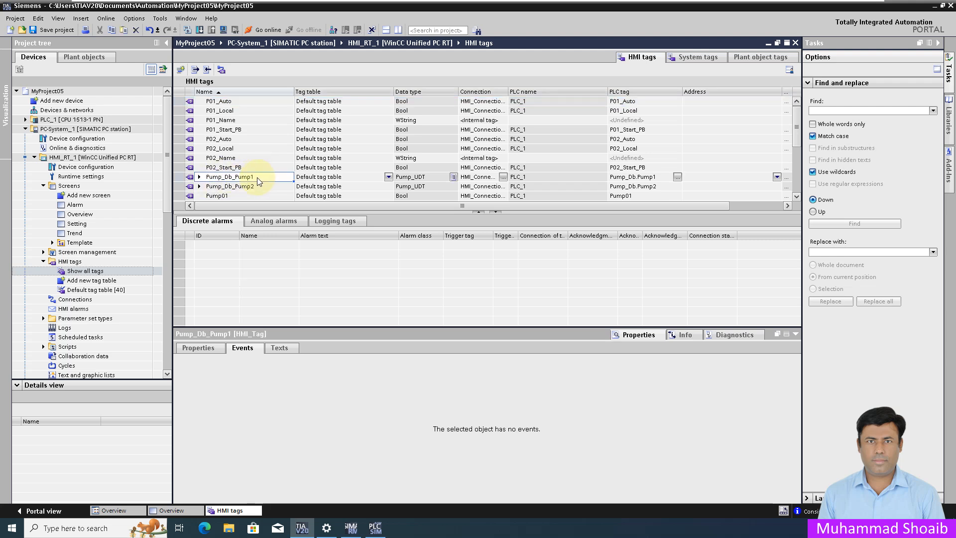
{"action": "left_click", "coordinate": [258, 178]}
{"action": "right_click", "coordinate": [242, 178]}
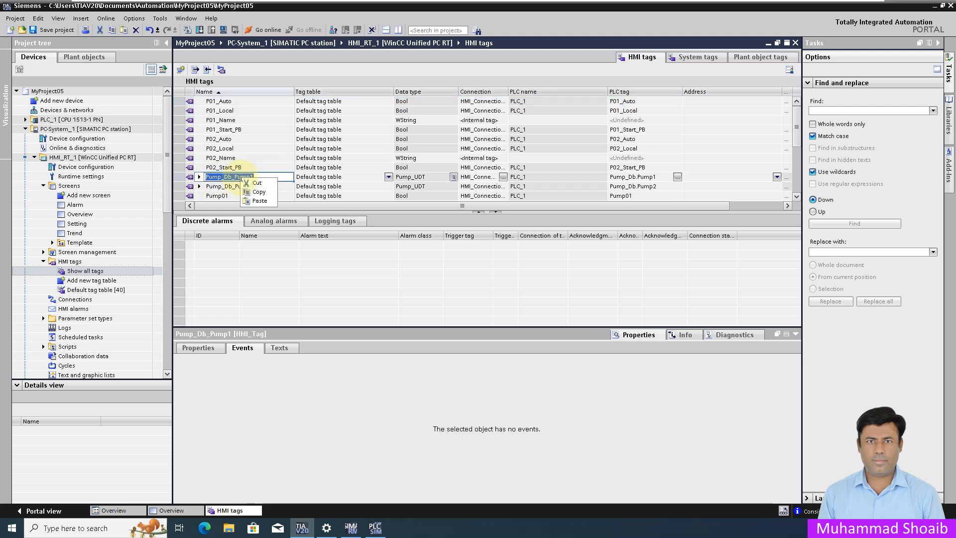
{"action": "left_click", "coordinate": [258, 193]}
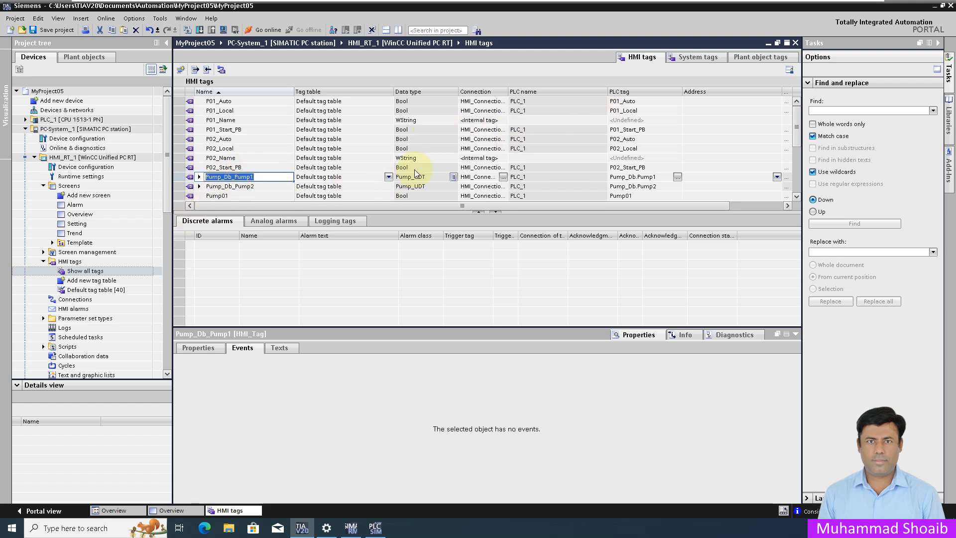
Return to the button script on the Overview screen and replace Tag_1 in the data definition with Pump_Db_Pump1.
{"action": "left_click", "coordinate": [186, 508]}
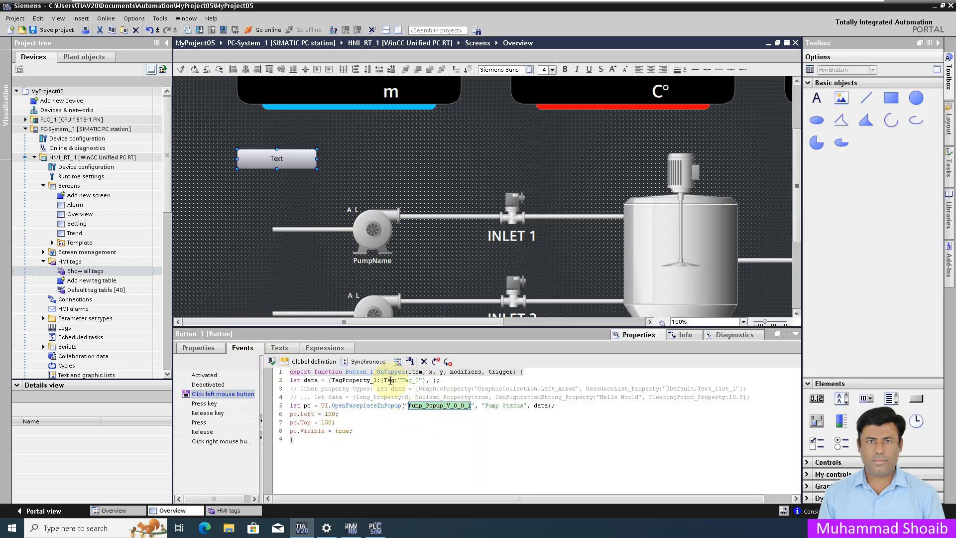
{"action": "left_click_drag", "start_coordinate": [421, 381], "coordinate": [402, 380]}
{"action": "right_click", "coordinate": [402, 381]}
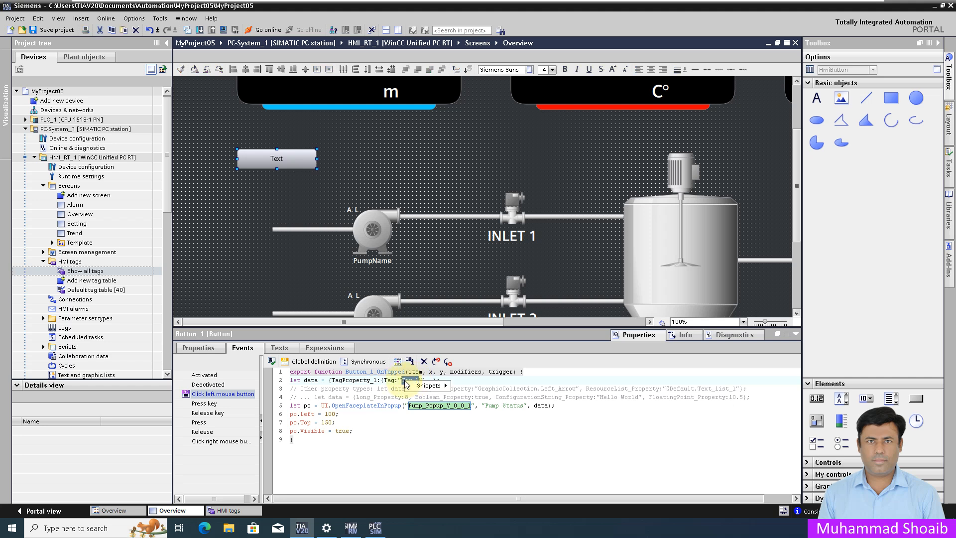
{"action": "left_click", "coordinate": [404, 380]}
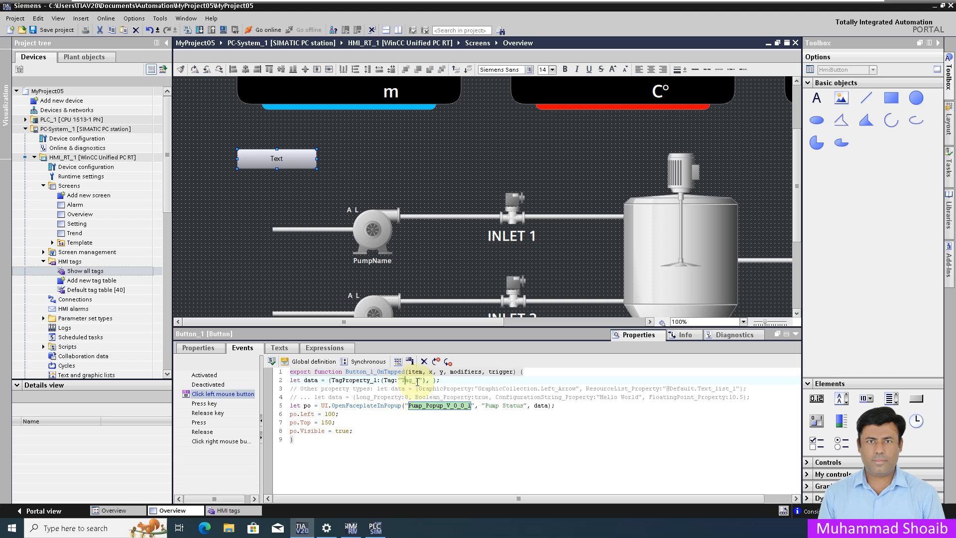
{"action": "double_click", "coordinate": [415, 381]}
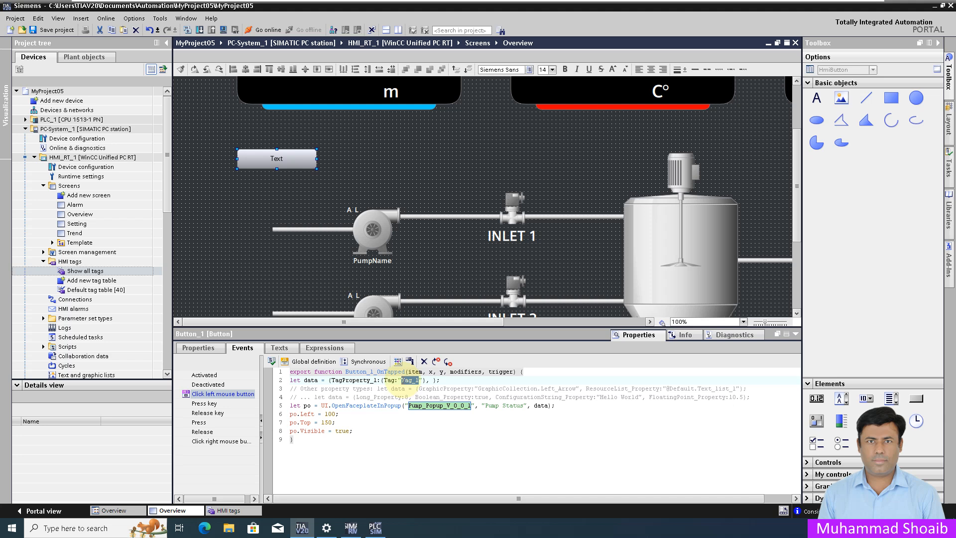
{"action": "key", "text": "ctrl+v"}
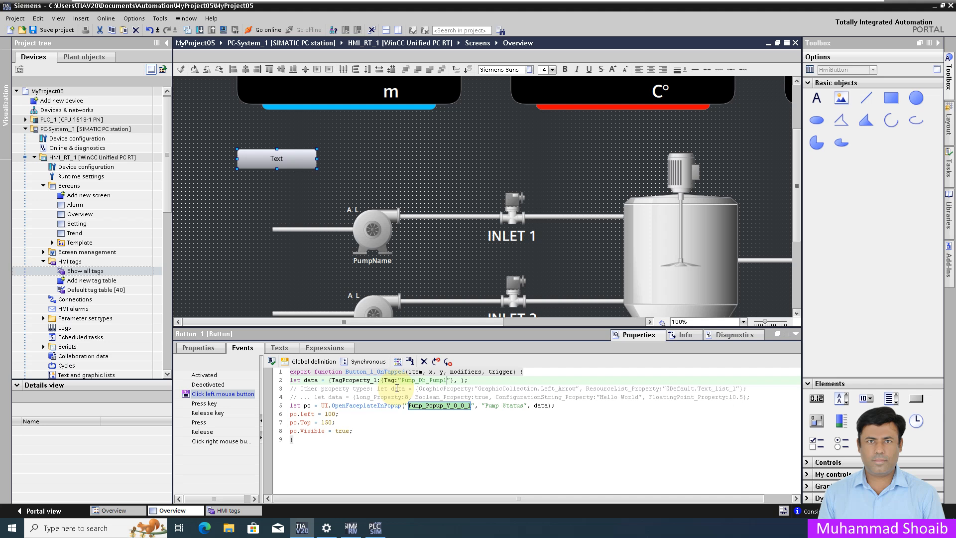
Open version V 0.0.1 of the Pump_Popup type from the project library and display its tag interface.
{"action": "double_click", "coordinate": [358, 380]}
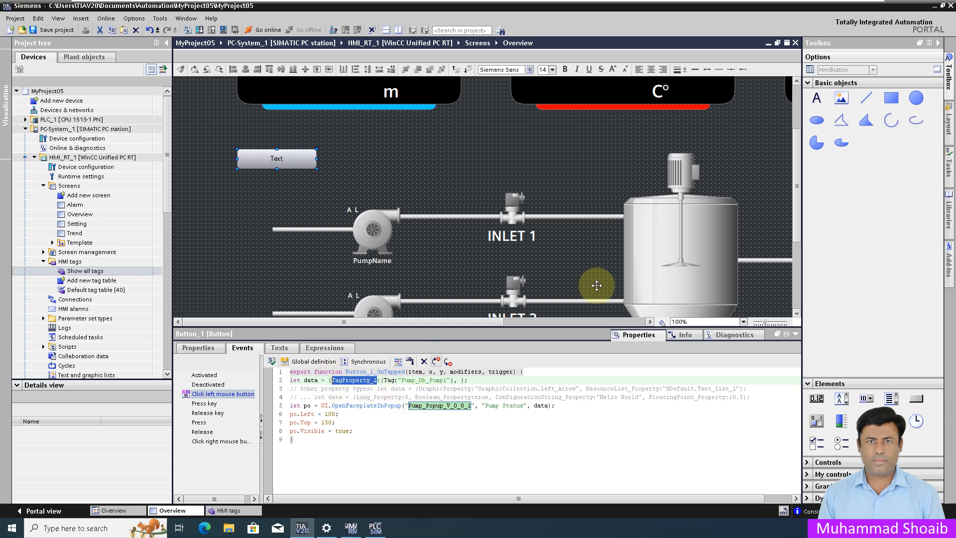
{"action": "left_click", "coordinate": [948, 214]}
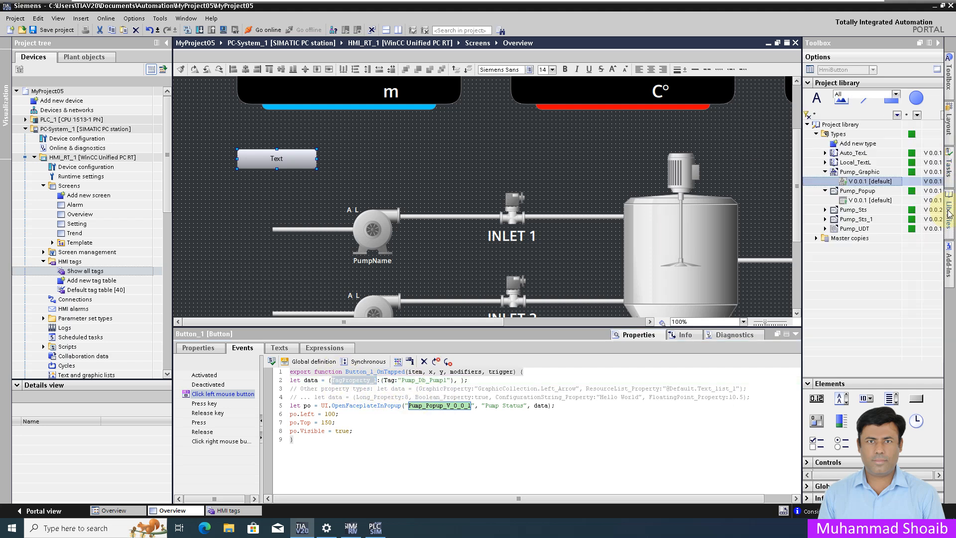
{"action": "left_click", "coordinate": [866, 201]}
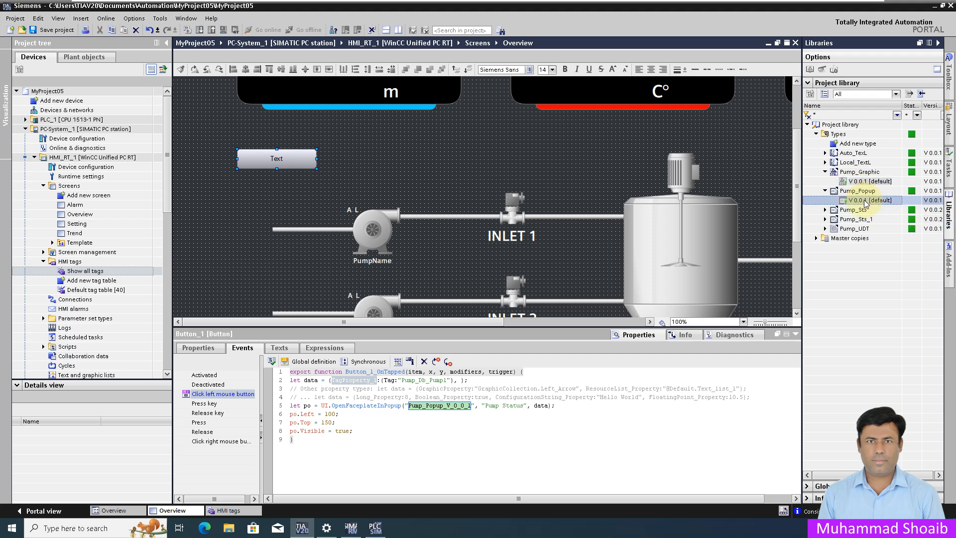
{"action": "right_click", "coordinate": [866, 202]}
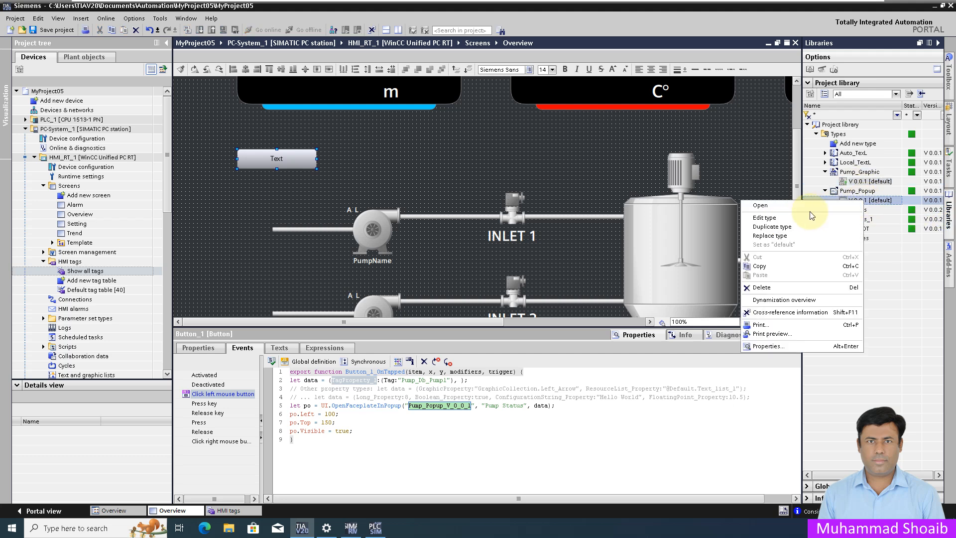
{"action": "left_click", "coordinate": [770, 206]}
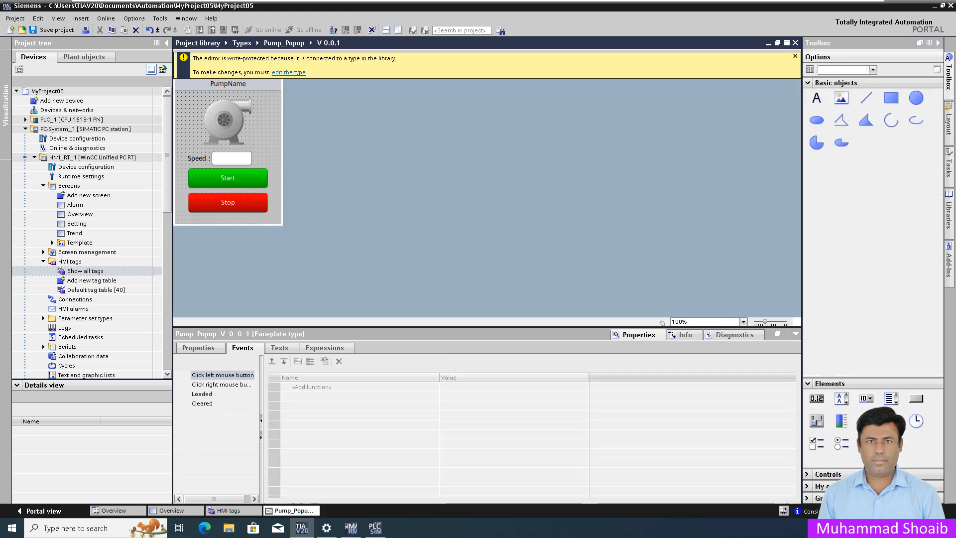
{"action": "left_click", "coordinate": [795, 56]}
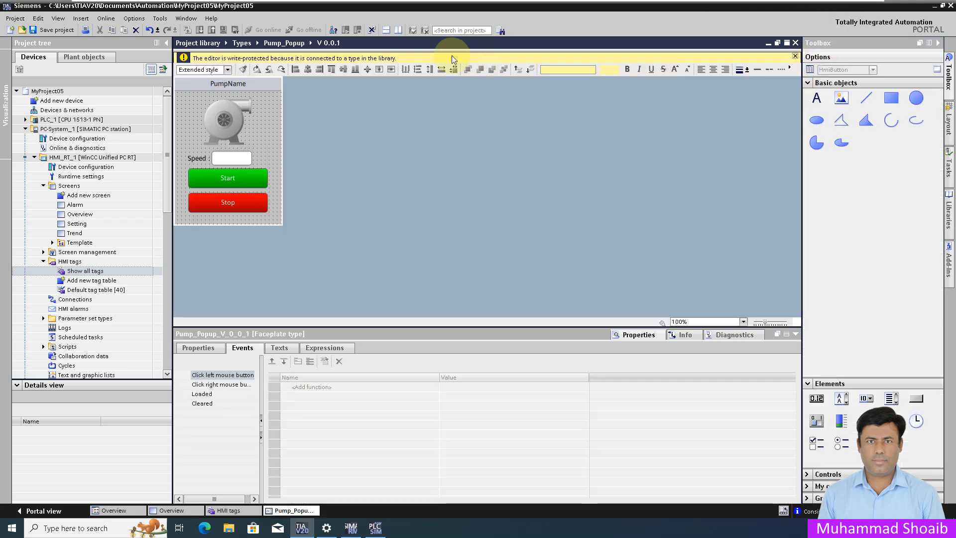
{"action": "left_click", "coordinate": [566, 58]}
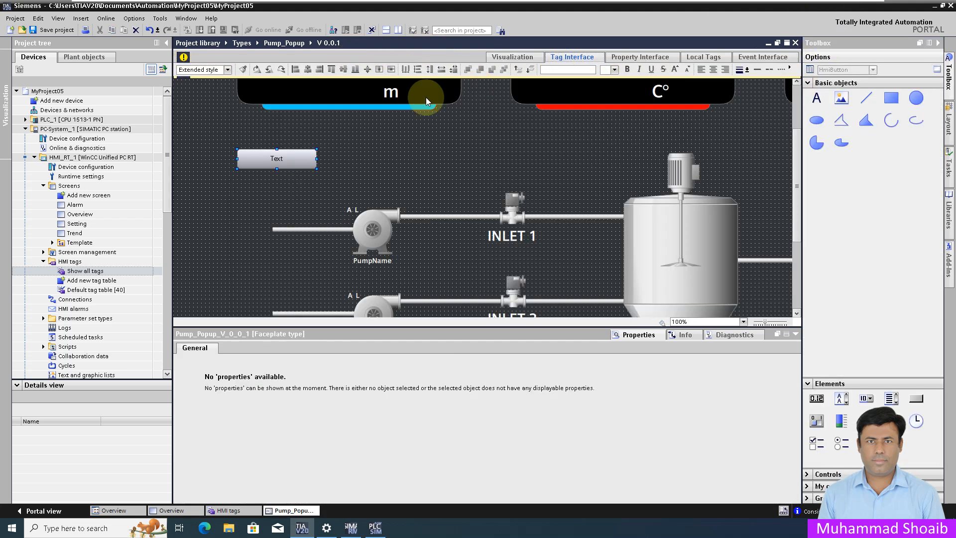
Copy the name of the interface tag Pmp from the Pump_Popup faceplate's tag interface.
{"action": "left_click", "coordinate": [231, 91]}
{"action": "left_click", "coordinate": [209, 100]}
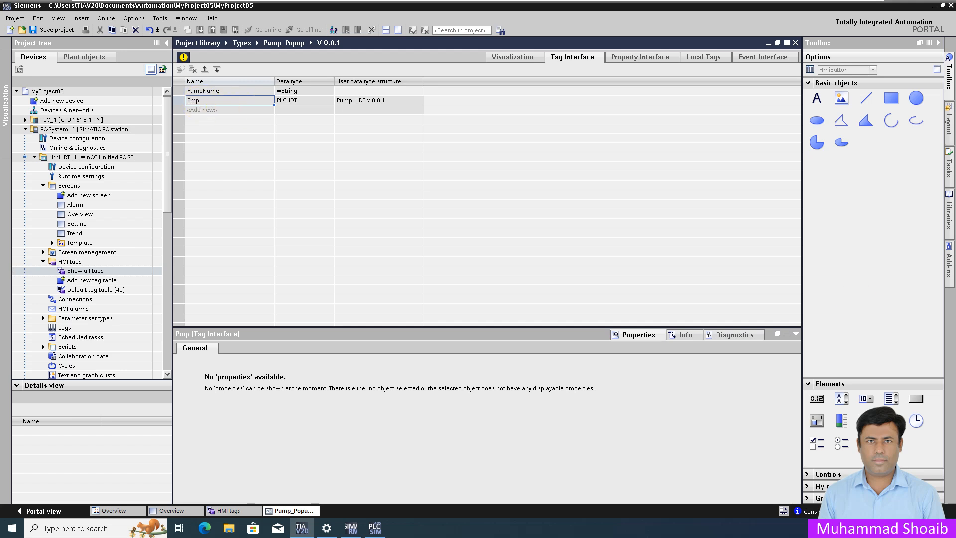
{"action": "left_click", "coordinate": [224, 91]}
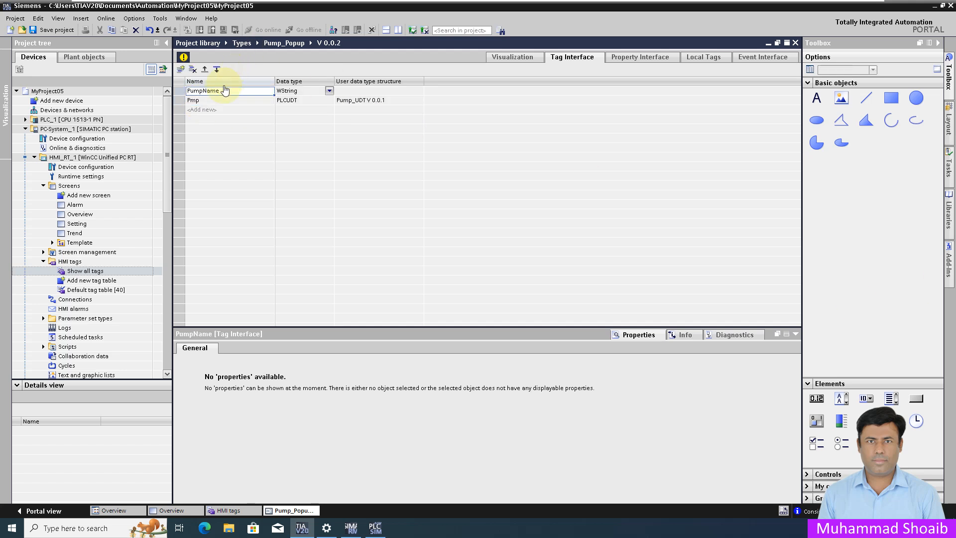
{"action": "double_click", "coordinate": [197, 102]}
{"action": "right_click", "coordinate": [196, 102]}
{"action": "left_click", "coordinate": [209, 116]}
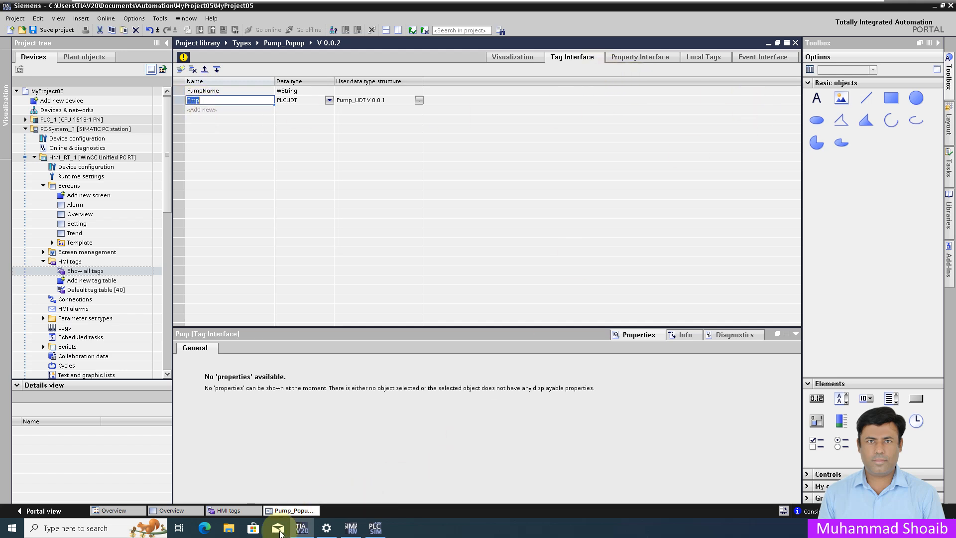
Return to the button script on the Overview screen and replace TagProperty_1 in the data definition with Pmp.
{"action": "left_click", "coordinate": [179, 509]}
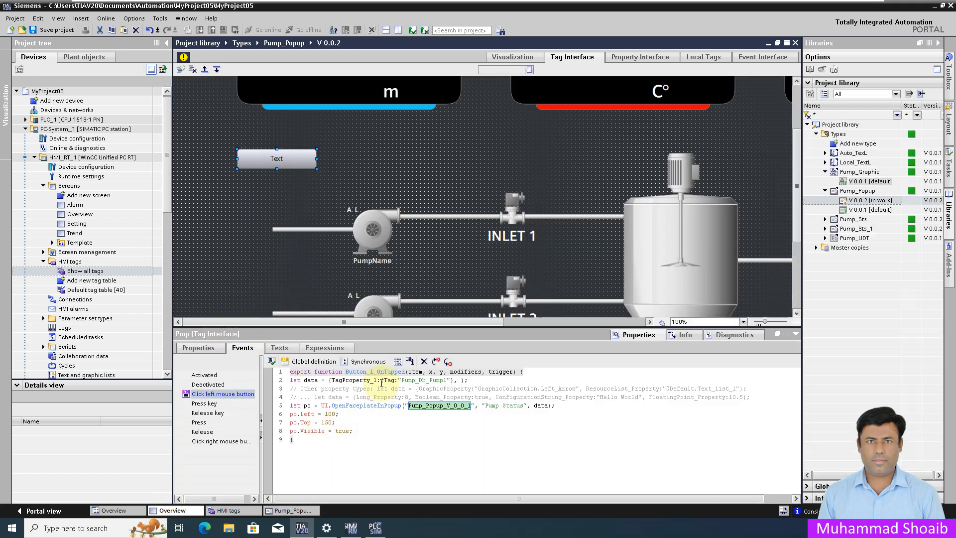
{"action": "left_click_drag", "start_coordinate": [378, 381], "coordinate": [331, 381]}
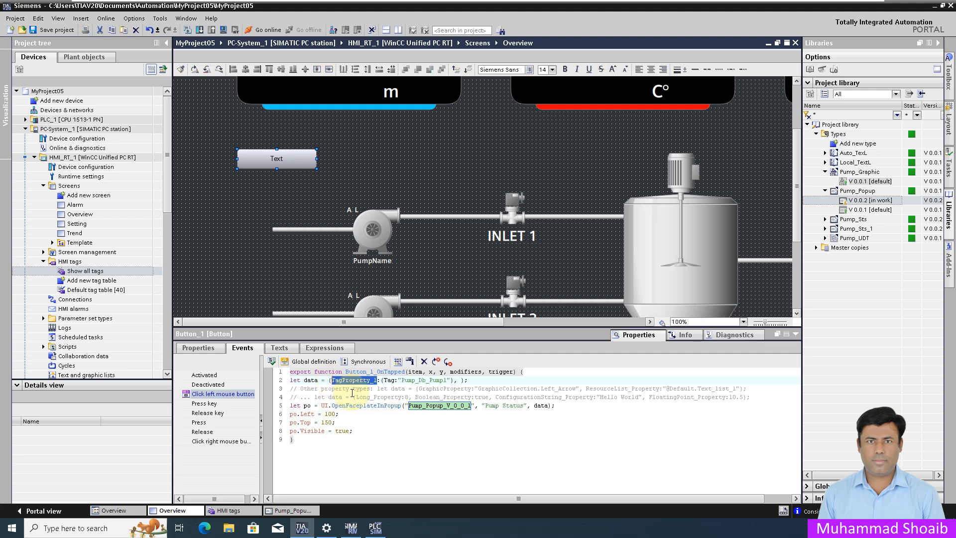
{"action": "type", "text": "Pmp"}
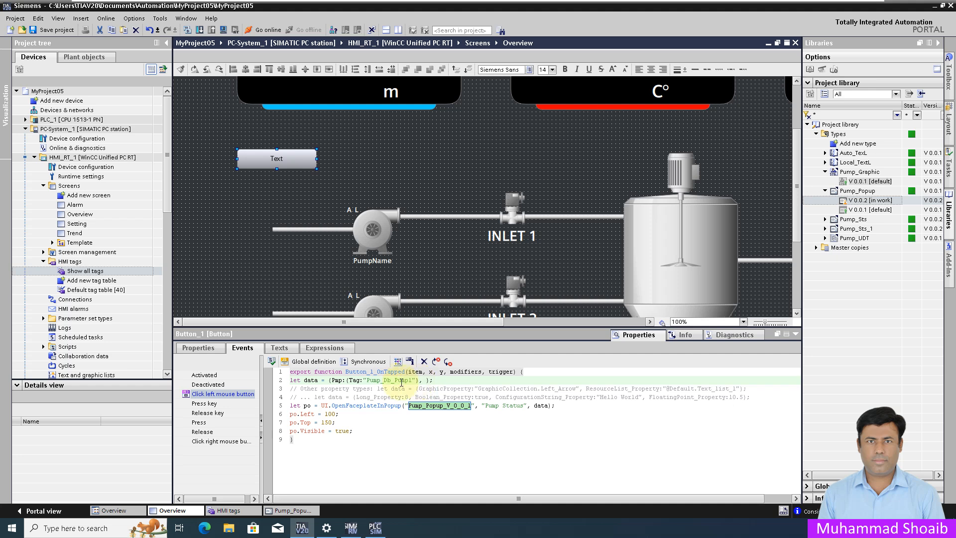
Duplicate the Pmp:{Tag:"Pump_Db_Pump1"} entry after the comma in the script's data definition.
{"action": "left_click_drag", "start_coordinate": [420, 381], "coordinate": [333, 383]}
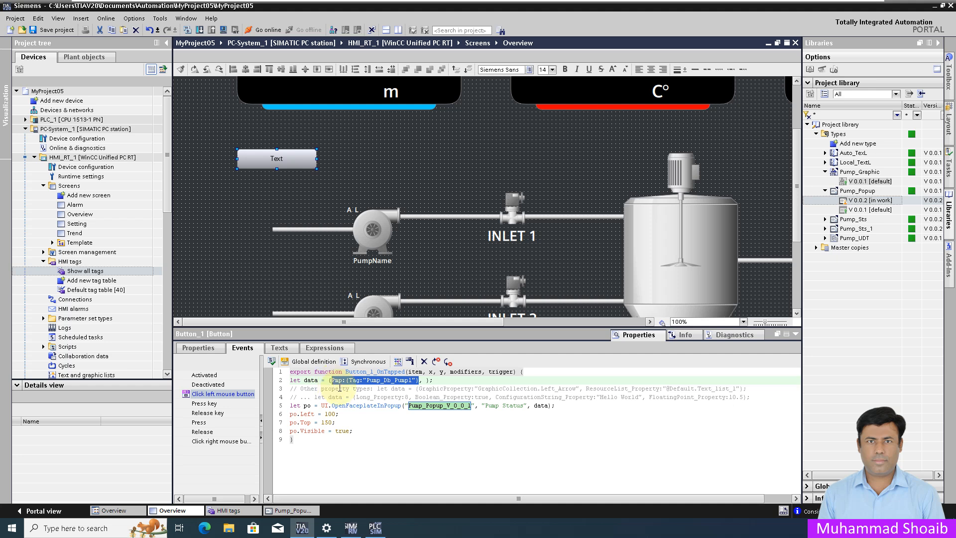
{"action": "left_click", "coordinate": [424, 380]}
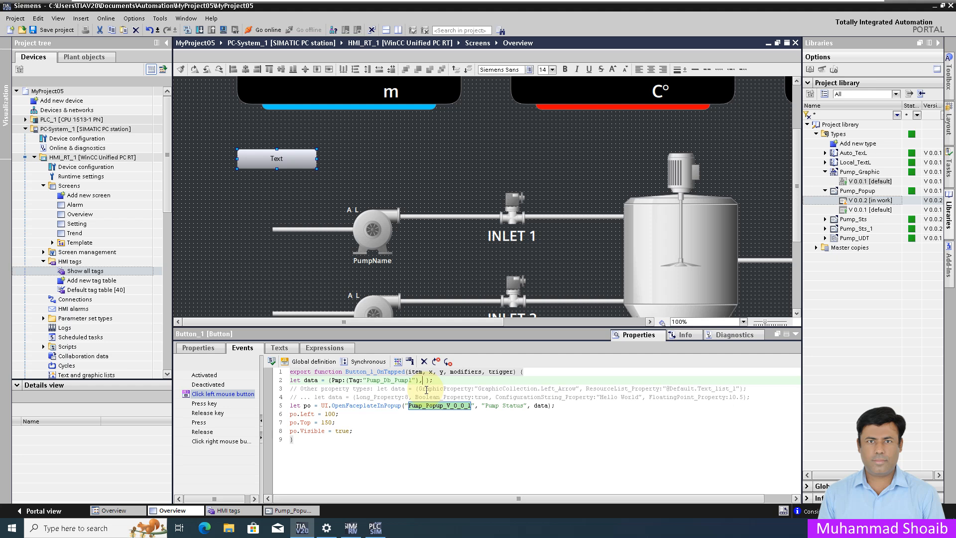
{"action": "key", "text": "ctrl+v"}
Copy the interface tag name PumpName from Pump_Popup and use it as the property name of the second data entry.
{"action": "left_click", "coordinate": [281, 513]}
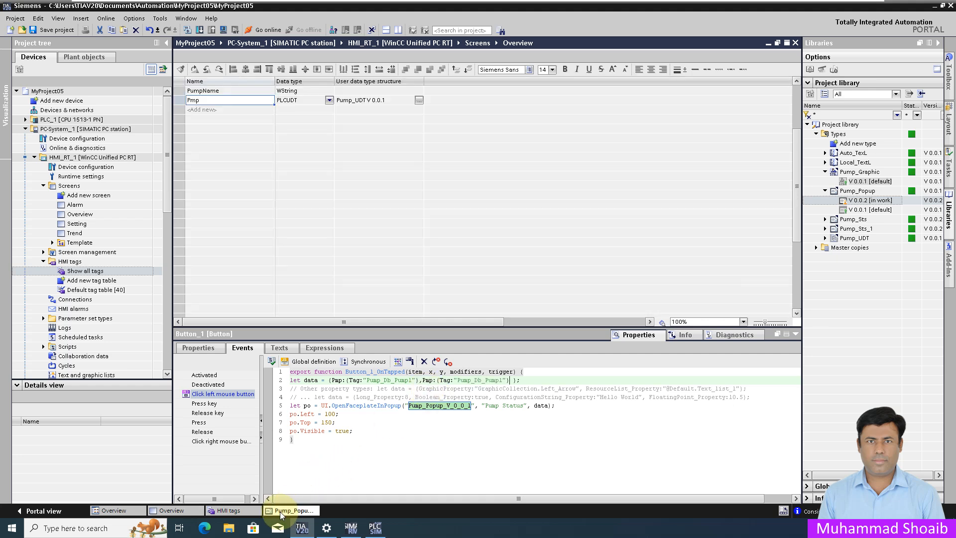
{"action": "double_click", "coordinate": [223, 90]}
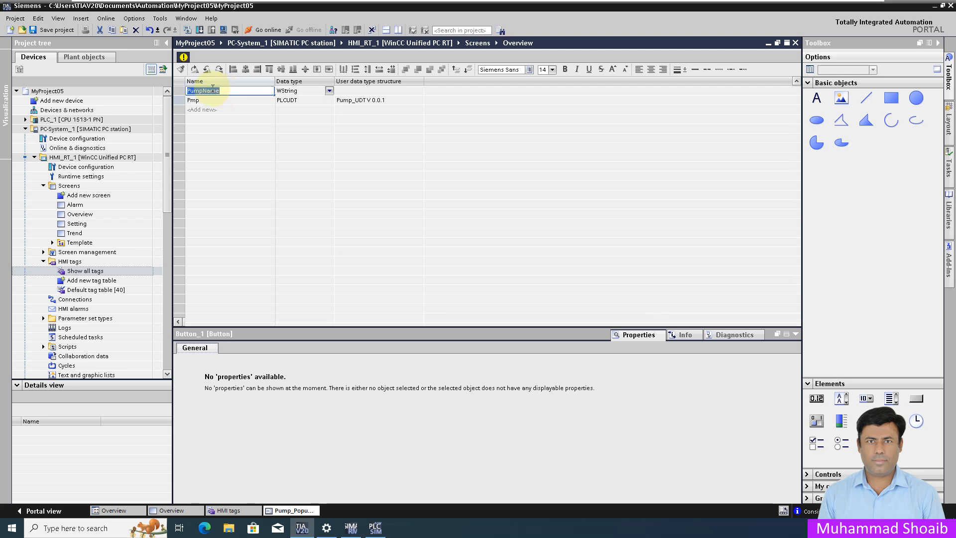
{"action": "right_click", "coordinate": [213, 89]}
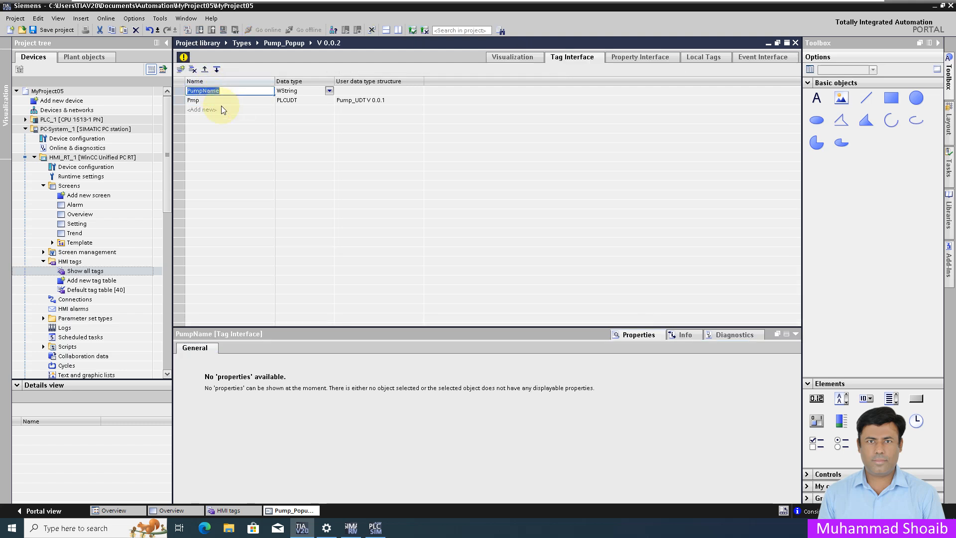
{"action": "left_click", "coordinate": [175, 510]}
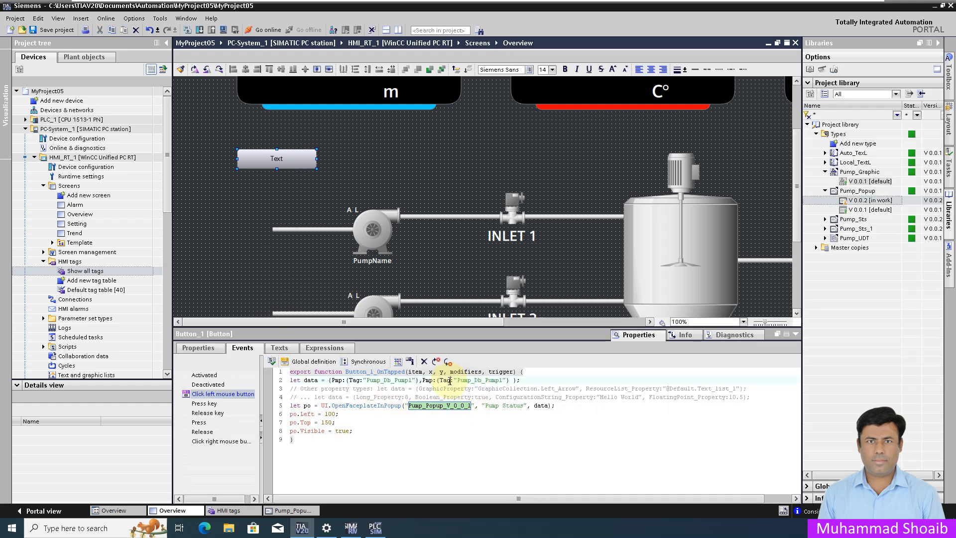
{"action": "left_click_drag", "start_coordinate": [434, 381], "coordinate": [422, 382]}
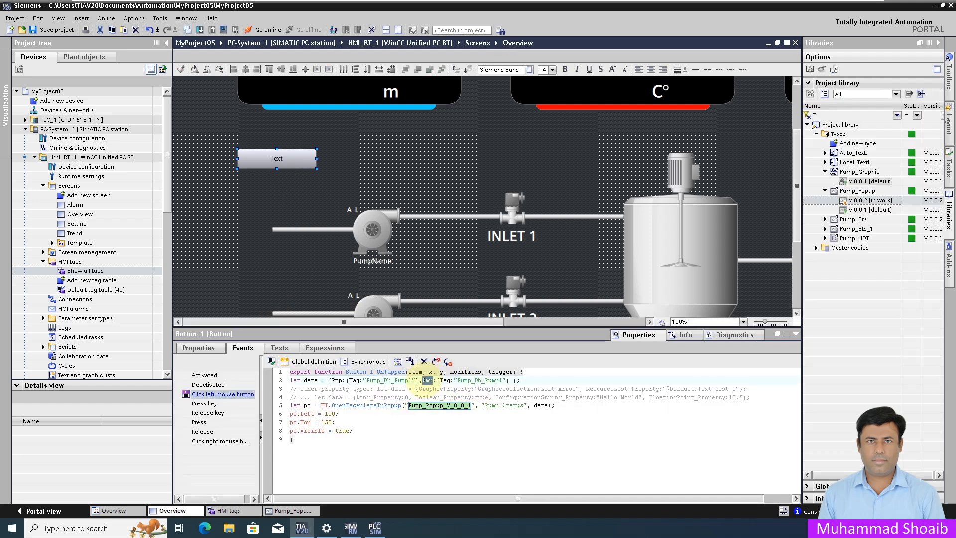
{"action": "type", "text": "PumpName"}
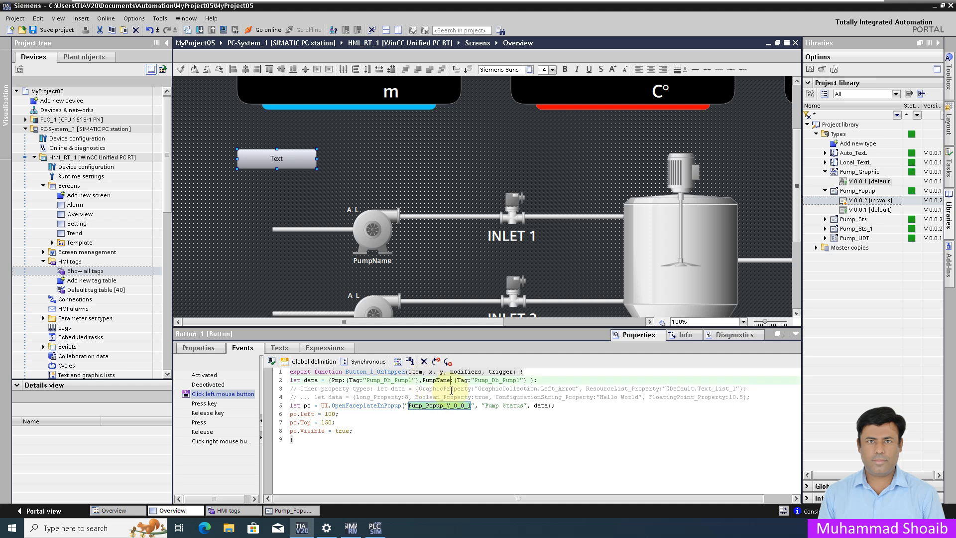
Copy the HMI tag name P01_Name, assign it as the second data entry's tag in the button script, and save the project.
{"action": "left_click", "coordinate": [247, 510]}
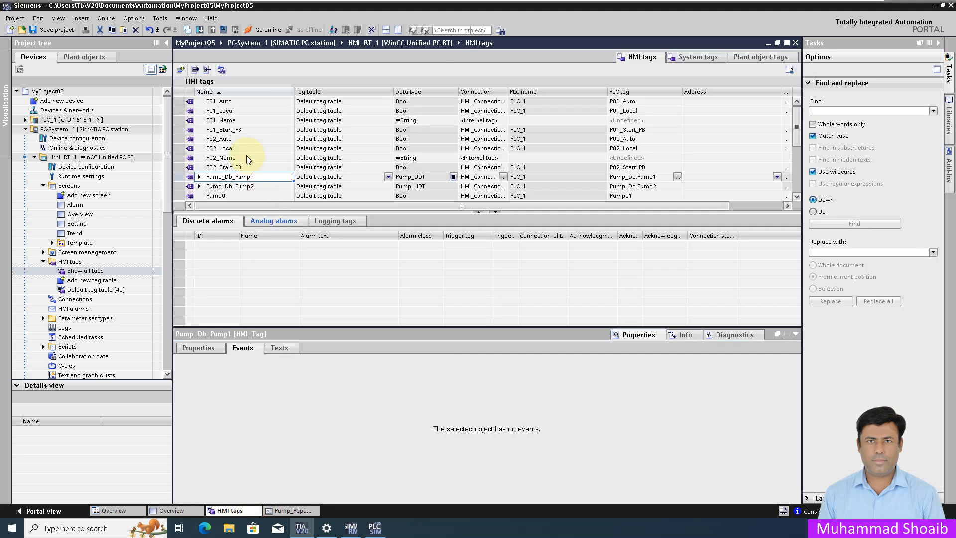
{"action": "double_click", "coordinate": [239, 121]}
{"action": "key", "text": "ctrl+c"}
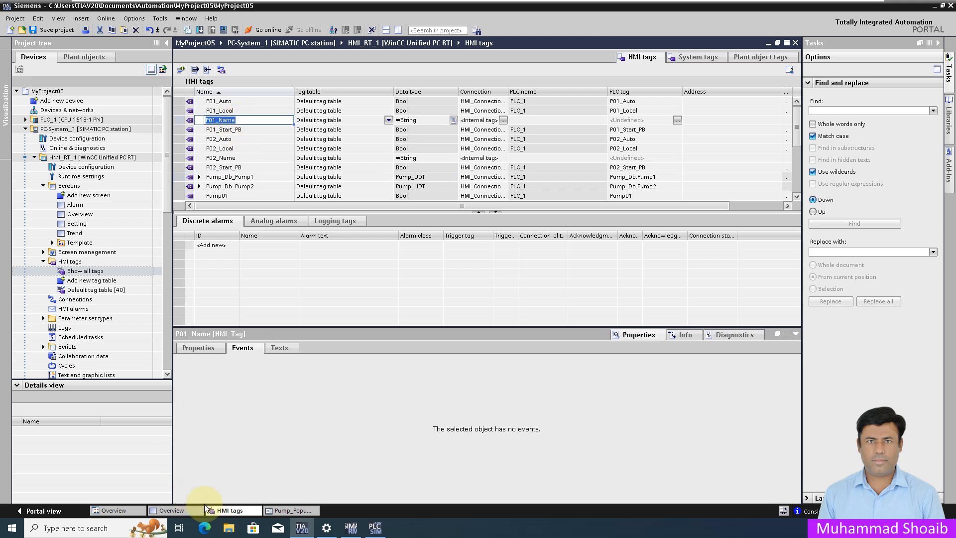
{"action": "left_click", "coordinate": [172, 511]}
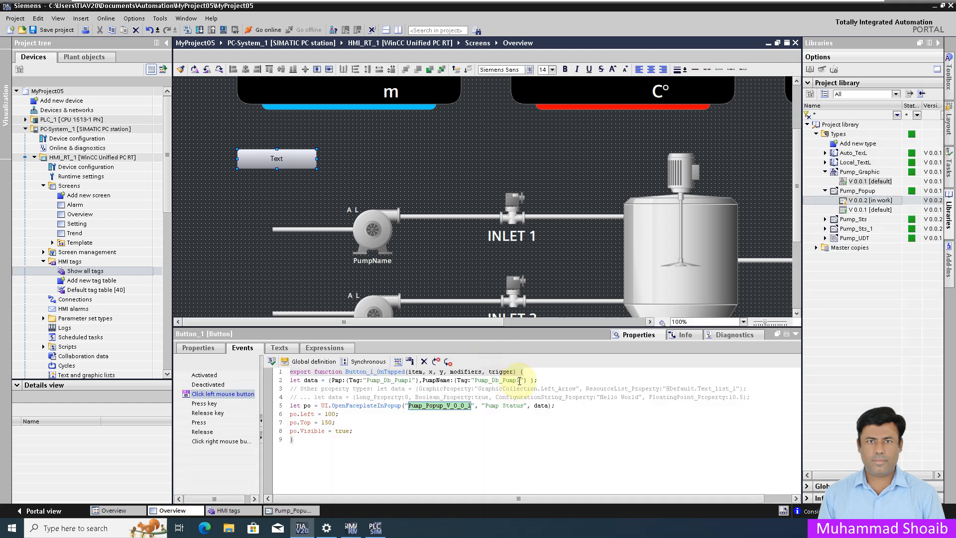
{"action": "left_click_drag", "start_coordinate": [519, 381], "coordinate": [474, 382]}
{"action": "key", "text": "ctrl+v"}
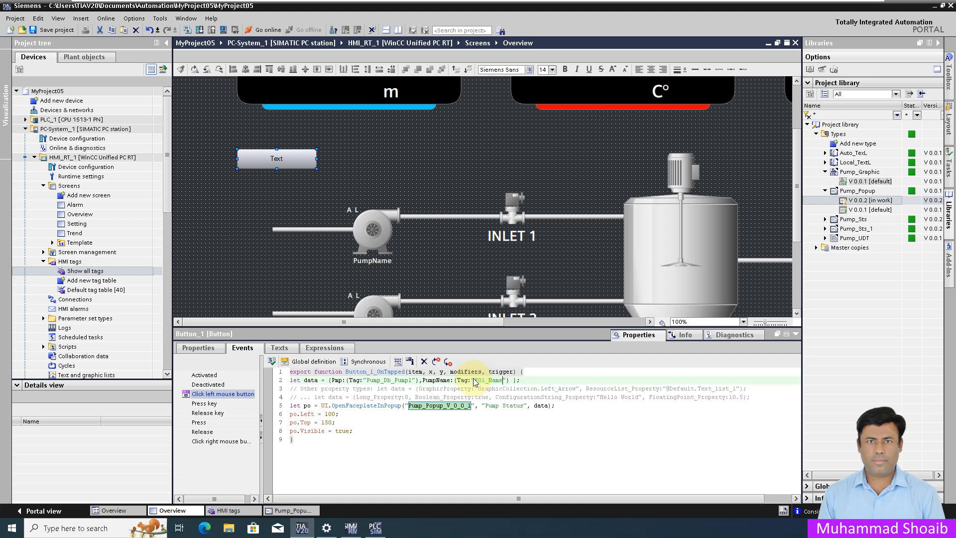
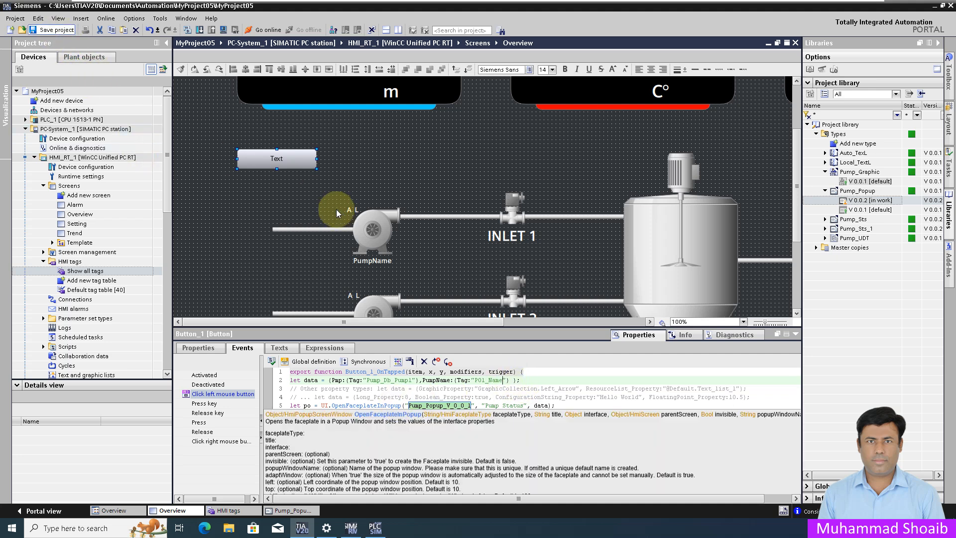
{"action": "key", "text": "ctrl+s"}
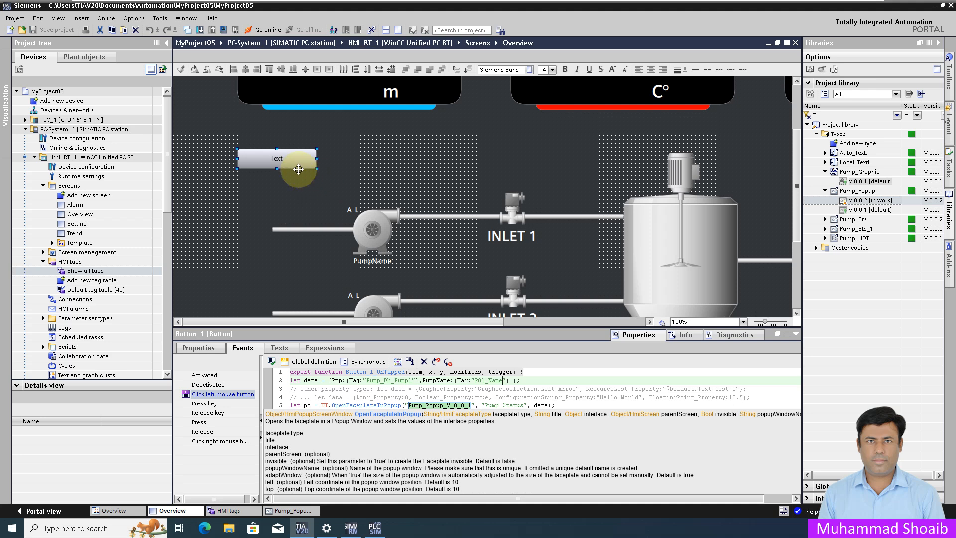
Check the events offered by the first pump's faceplate container against the button's left-click event script.
{"action": "left_click", "coordinate": [376, 230]}
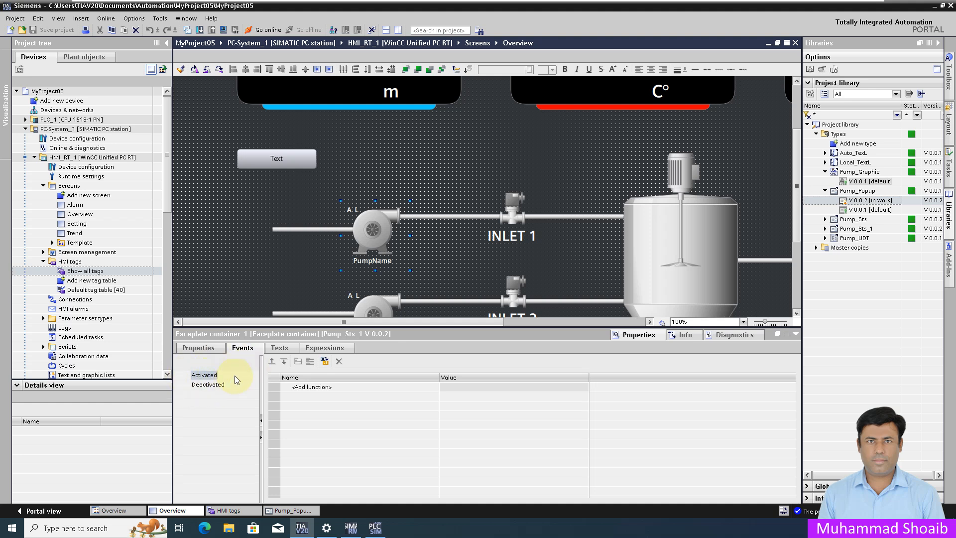
{"action": "left_click", "coordinate": [289, 159]}
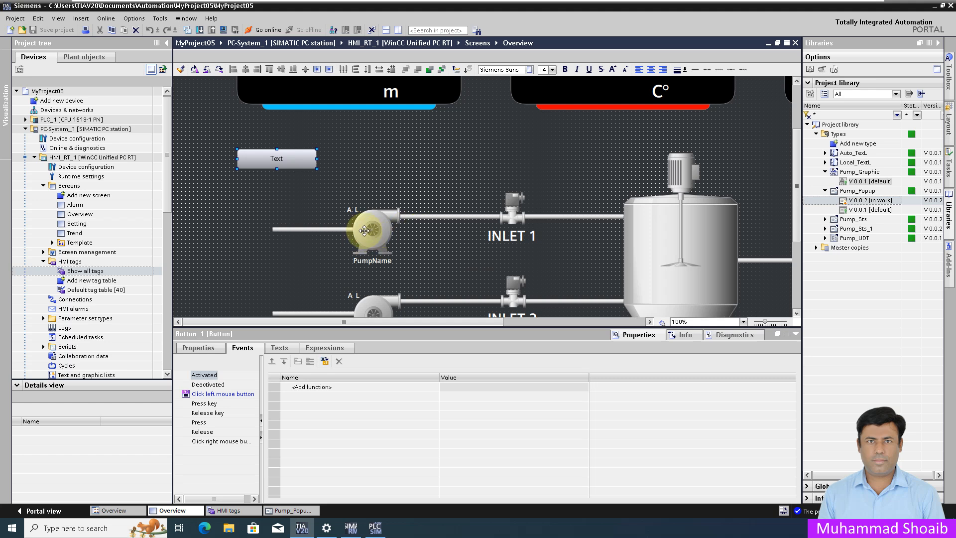
{"action": "left_click", "coordinate": [240, 395]}
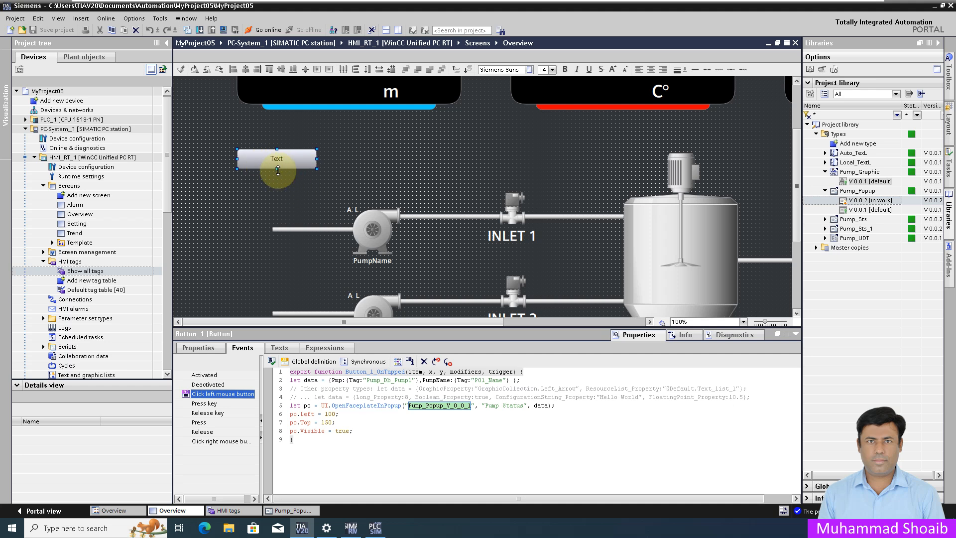
Make the button narrower and taller so it is about pump-sized, and clear its label text.
{"action": "mouse_move", "coordinate": [278, 171]}
{"action": "left_mouse_down"}
{"action": "mouse_move", "coordinate": [278, 189]}
{"action": "mouse_move", "coordinate": [290, 167]}
{"action": "left_mouse_up"}
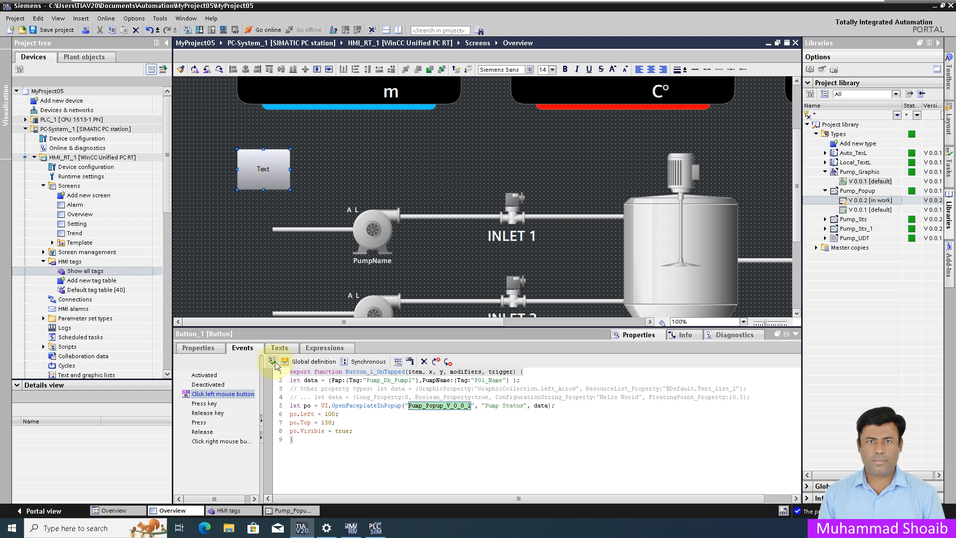
{"action": "left_click", "coordinate": [198, 348]}
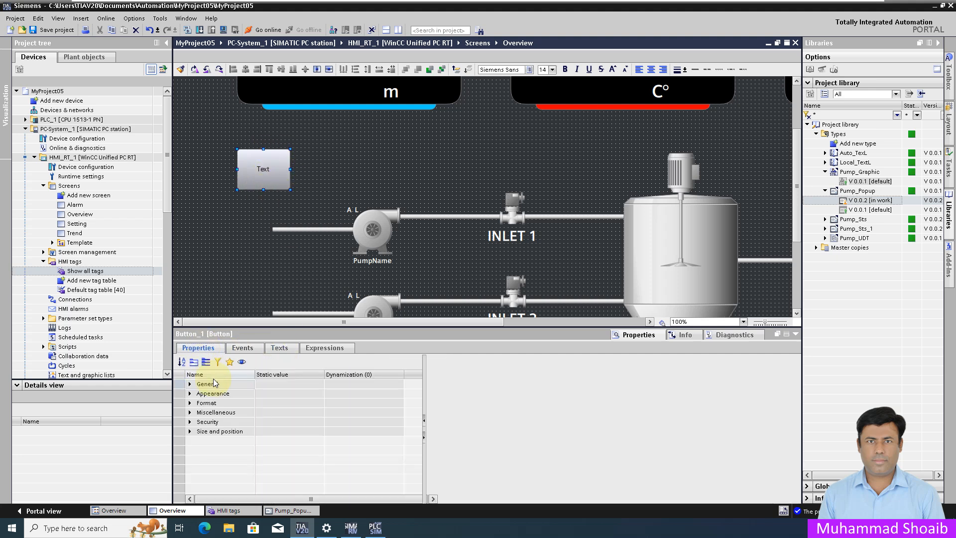
{"action": "left_click", "coordinate": [191, 385]}
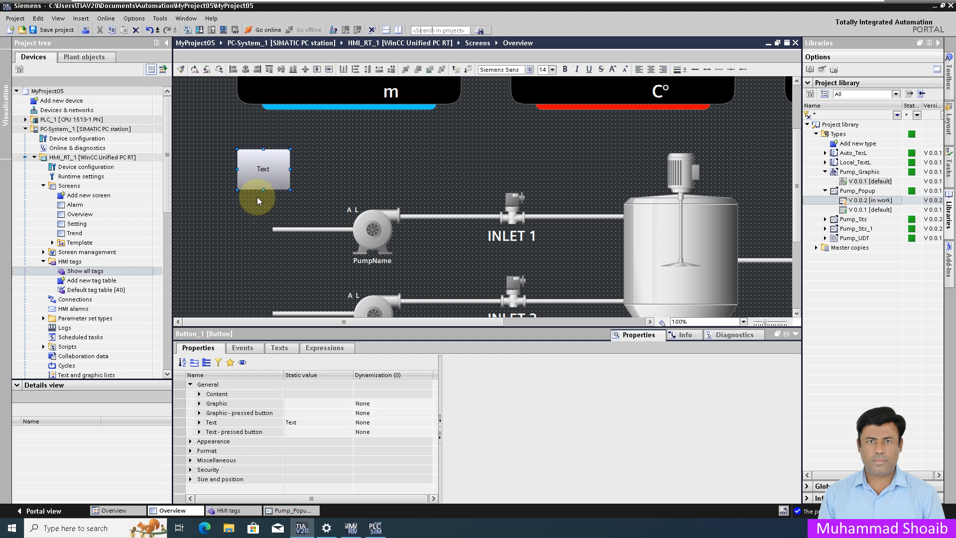
{"action": "left_click", "coordinate": [311, 423]}
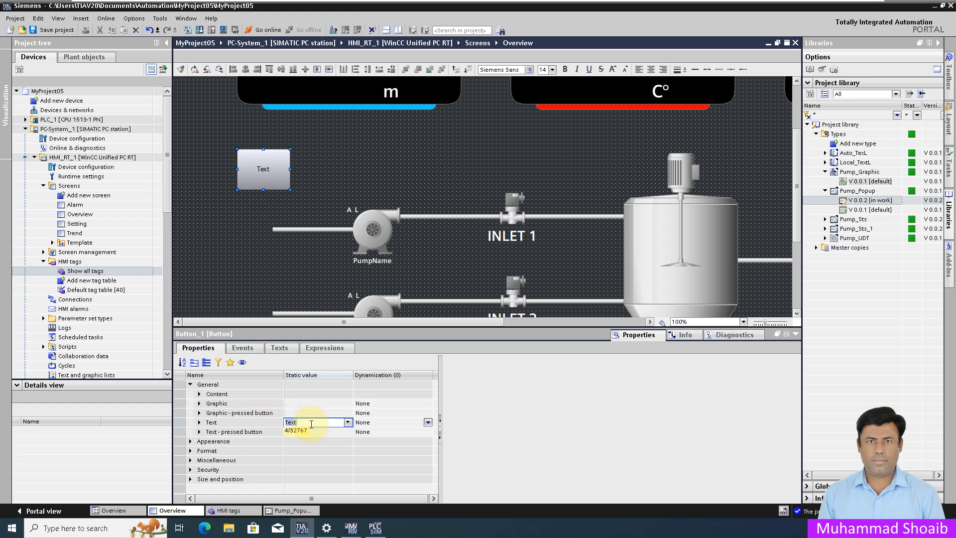
{"action": "key", "text": "Return"}
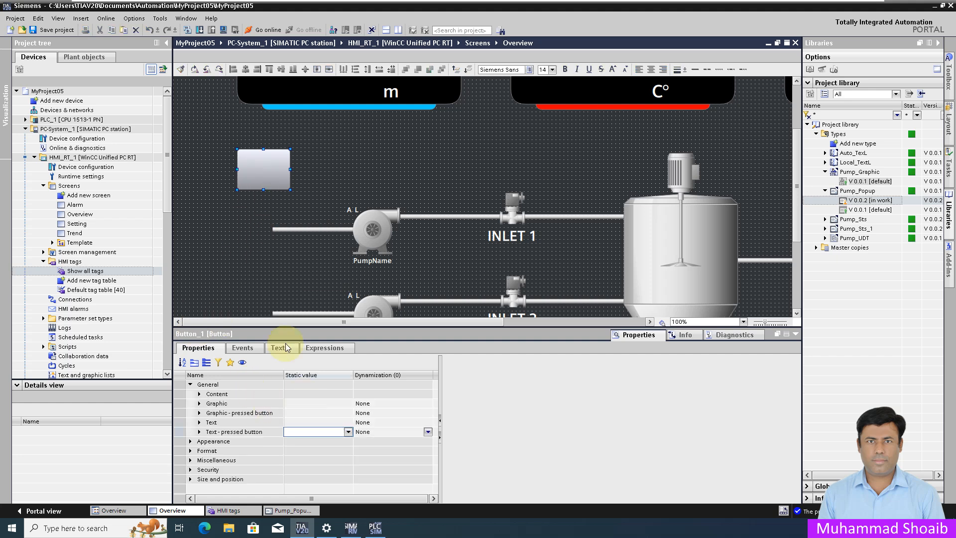
Set the button's opacity to 0 in its appearance properties.
{"action": "left_click", "coordinate": [205, 362]}
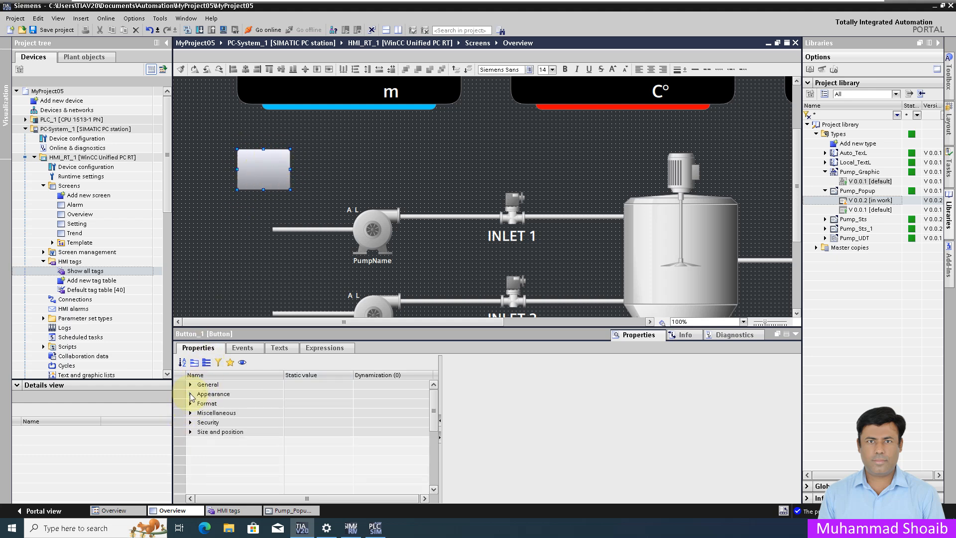
{"action": "left_click", "coordinate": [190, 394]}
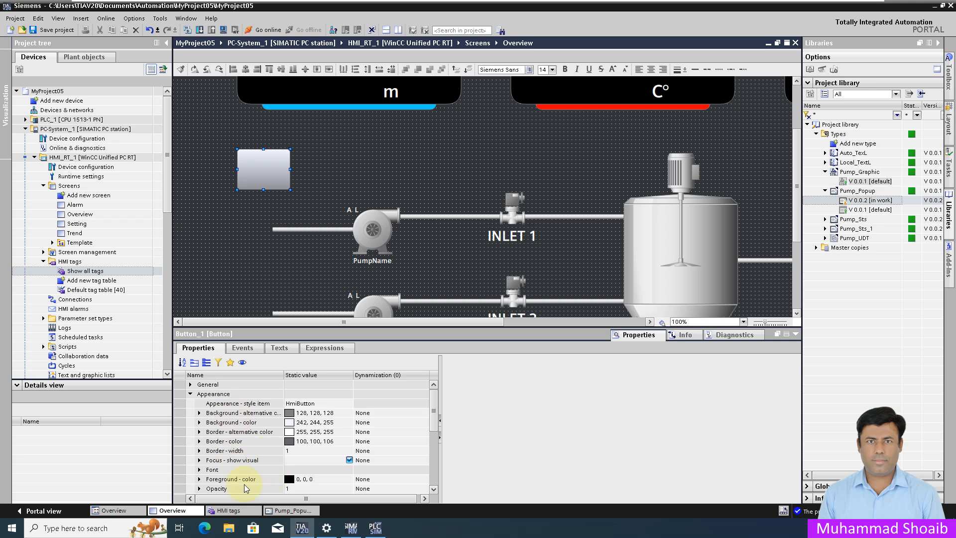
{"action": "left_click", "coordinate": [305, 489]}
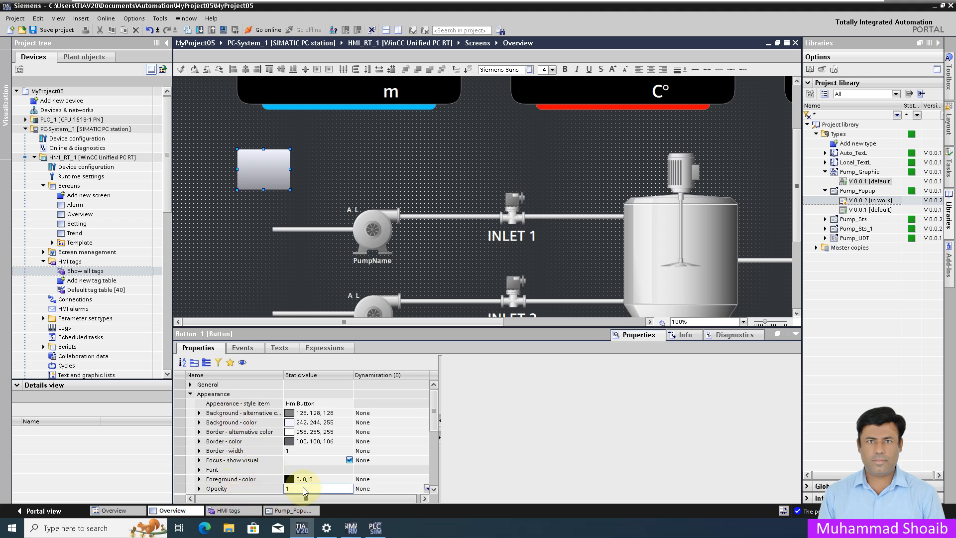
{"action": "double_click", "coordinate": [304, 488]}
{"action": "type", "text": "0"}
{"action": "key", "text": "Return"}
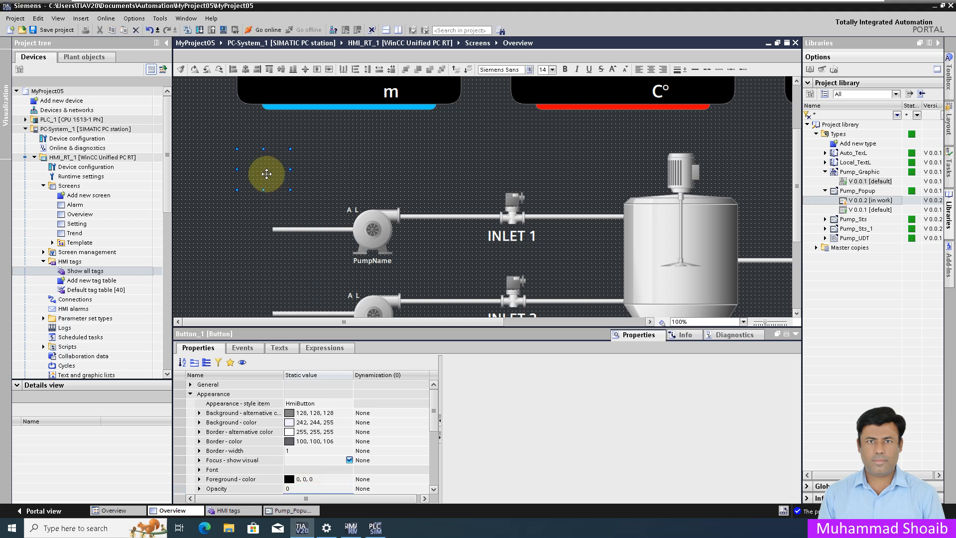
Move the transparent button over the pump on the INLET 1 line and nudge it right to centre it on the pump.
{"action": "left_click_drag", "start_coordinate": [272, 176], "coordinate": [371, 236]}
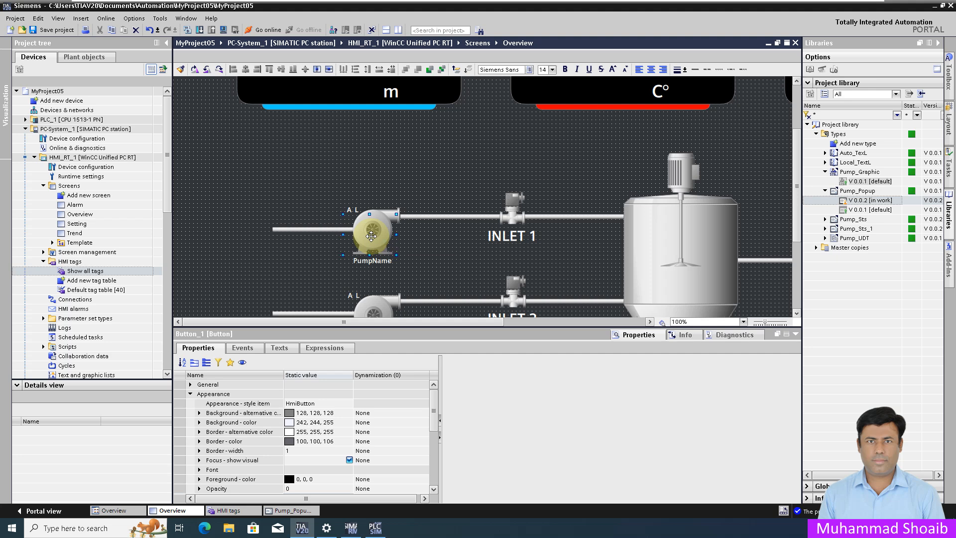
{"action": "key", "text": "Right"}
{"action": "key", "text": "Right"}
{"action": "key", "text": "Right"}
{"action": "key", "text": "Right"}
{"action": "key", "text": "Right"}
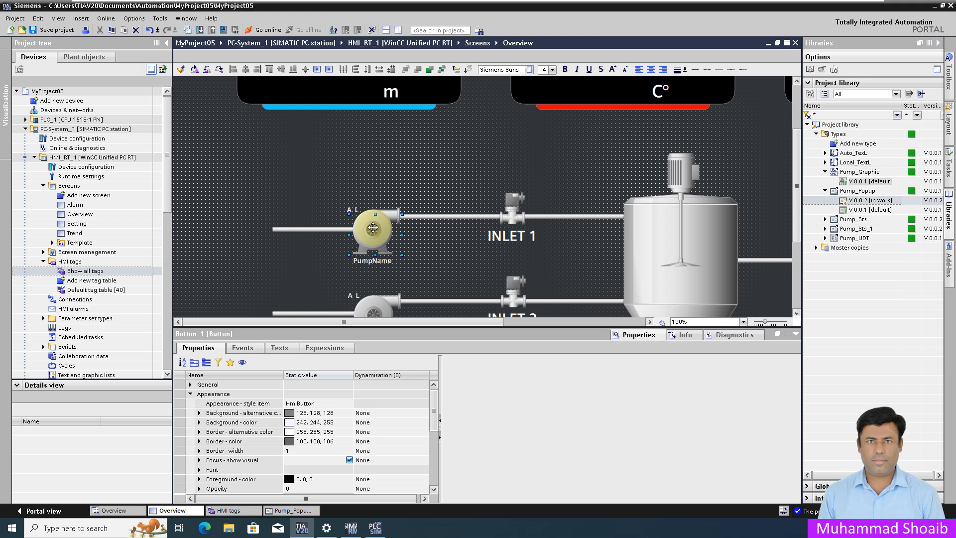
{"action": "key", "text": "Right"}
{"action": "key", "text": "Right"}
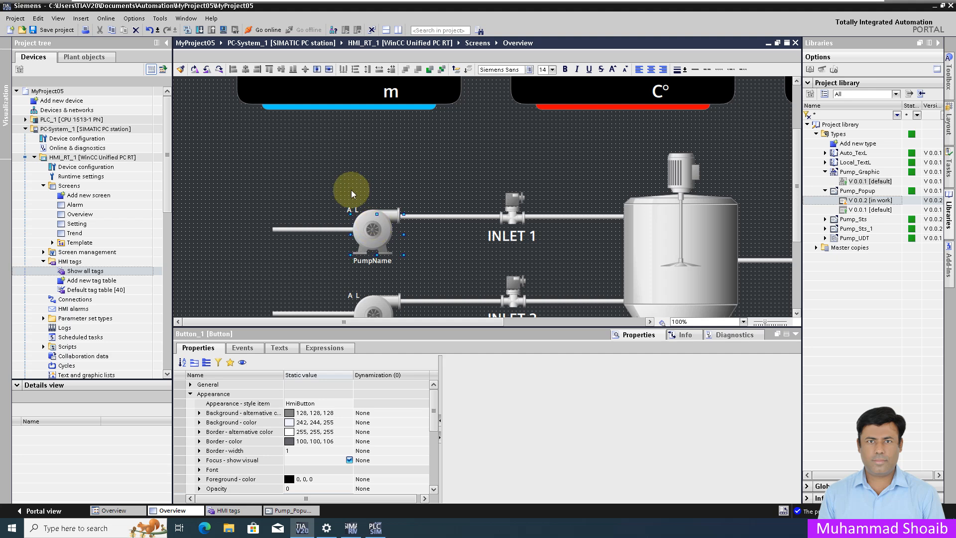
Save the project and start a complete software download of HMI_RT_1 to the device.
{"action": "left_click", "coordinate": [40, 30]}
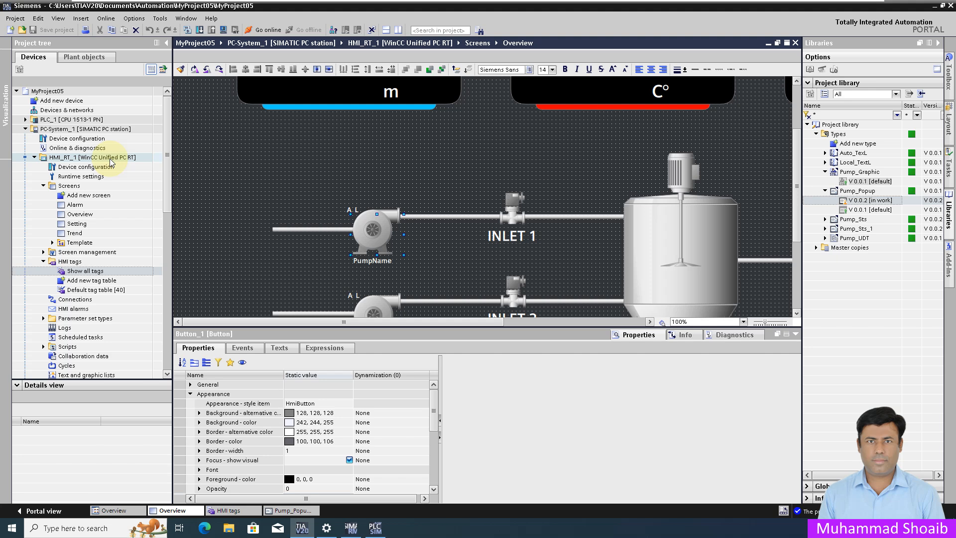
{"action": "left_click", "coordinate": [101, 159]}
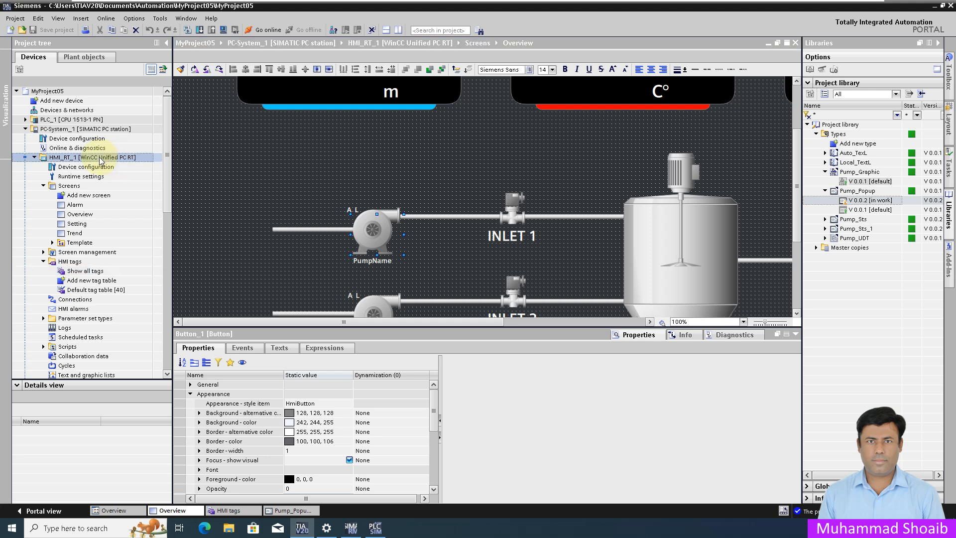
{"action": "right_click", "coordinate": [101, 159]}
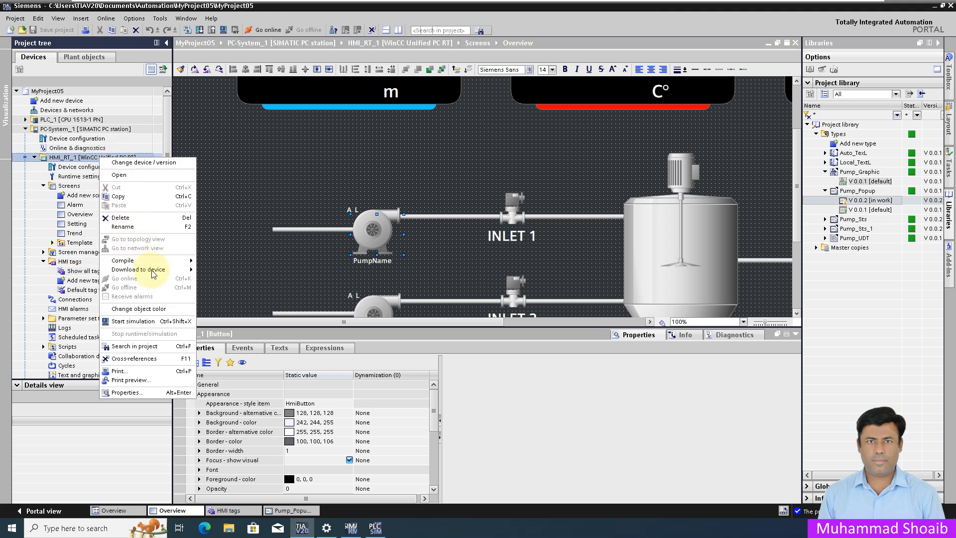
{"action": "mouse_move", "coordinate": [154, 273]}
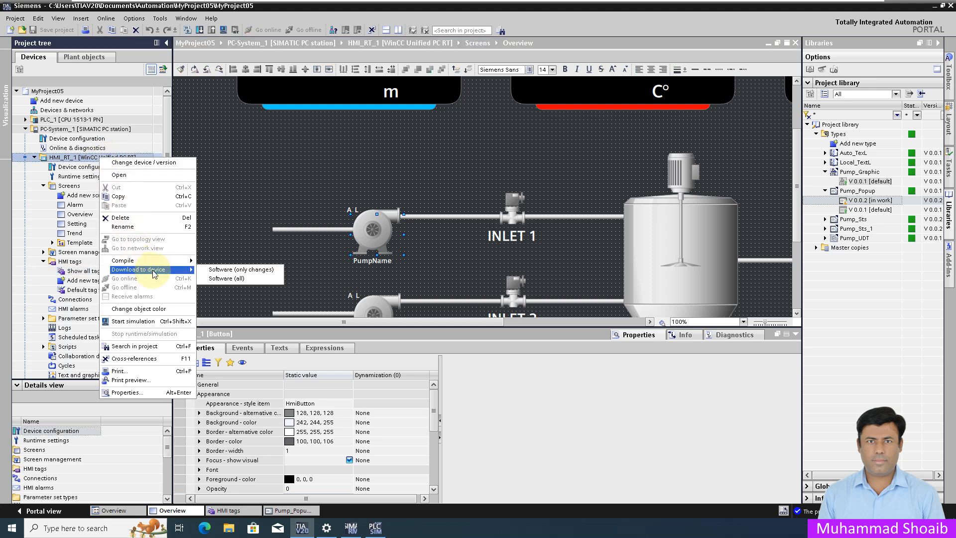
{"action": "left_click", "coordinate": [215, 278]}
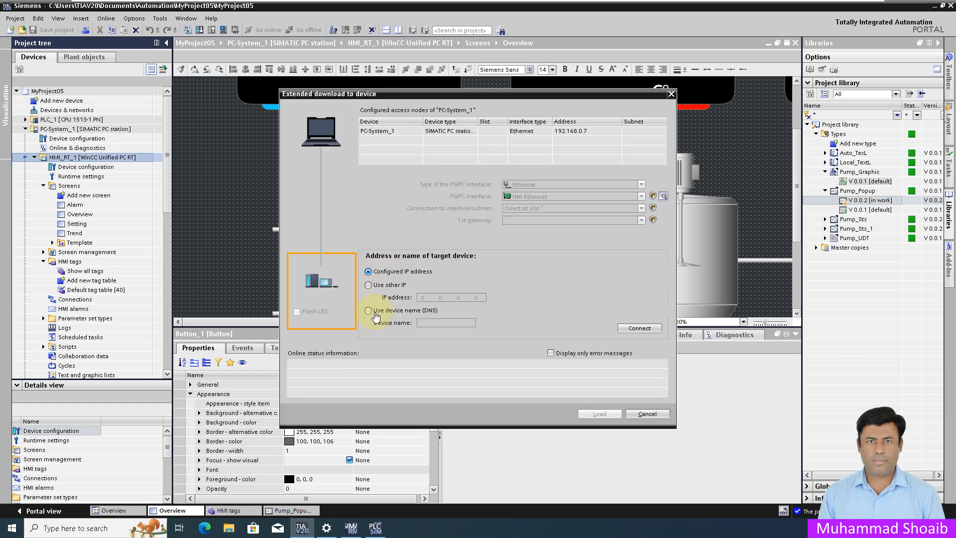
Connect to the target by its device name DESKTOP-LPP9CBP and load the HMI software onto it.
{"action": "left_click", "coordinate": [369, 311]}
{"action": "left_click", "coordinate": [442, 322]}
{"action": "type", "text": "DESKTOP-LPP9CBP"}
{"action": "left_click", "coordinate": [640, 328]}
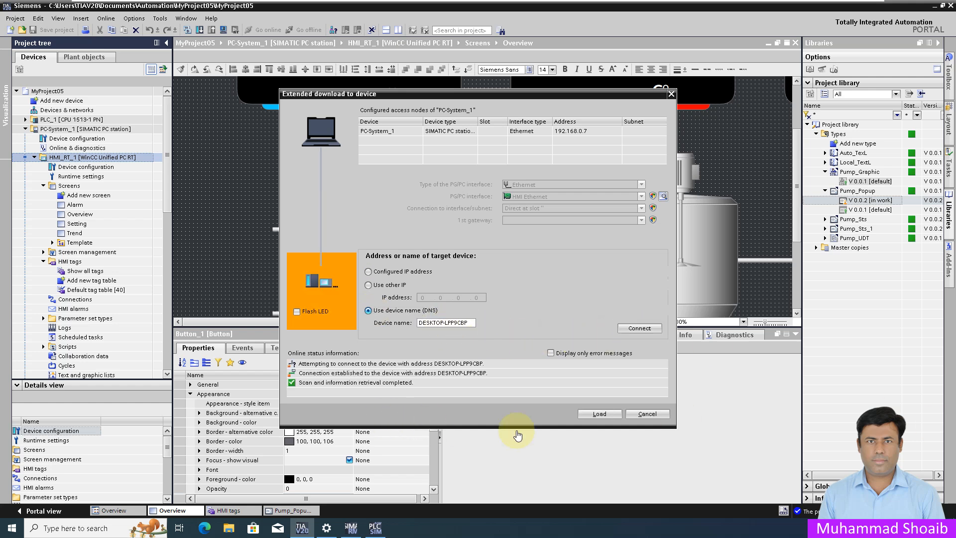
{"action": "left_click", "coordinate": [605, 414]}
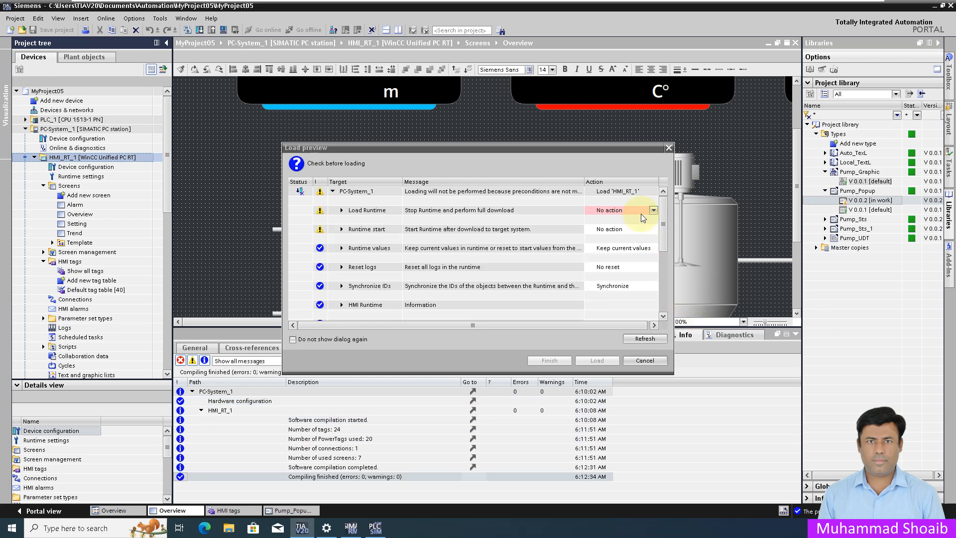
Set the Load Runtime action in the load preview to stop the runtime and perform a full download.
{"action": "left_click", "coordinate": [654, 212]}
{"action": "left_click", "coordinate": [653, 211]}
{"action": "left_click", "coordinate": [653, 211]}
{"action": "left_click", "coordinate": [634, 227]}
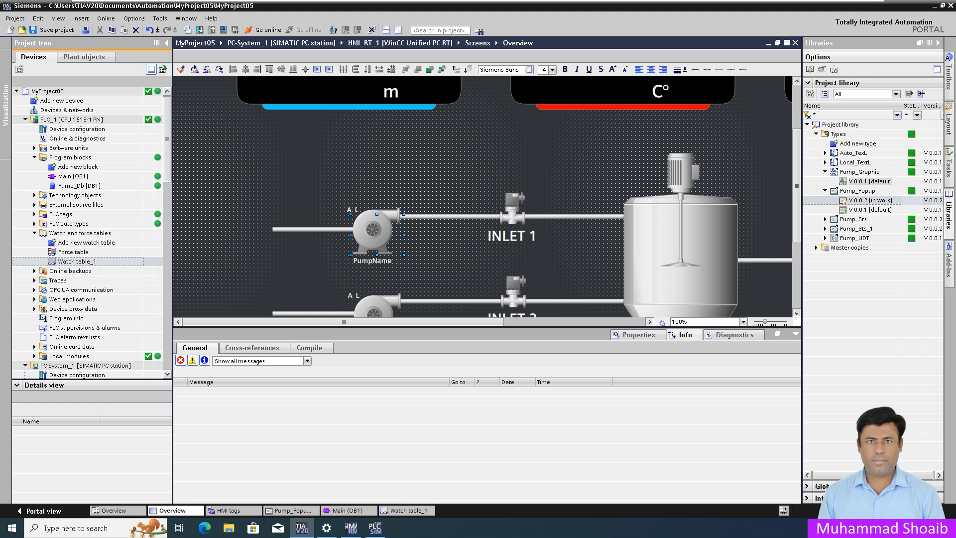
Switch to the Edge browser and open WinCC Unified RT from the bookmarked WinCC Unified start page.
{"action": "left_click", "coordinate": [204, 529]}
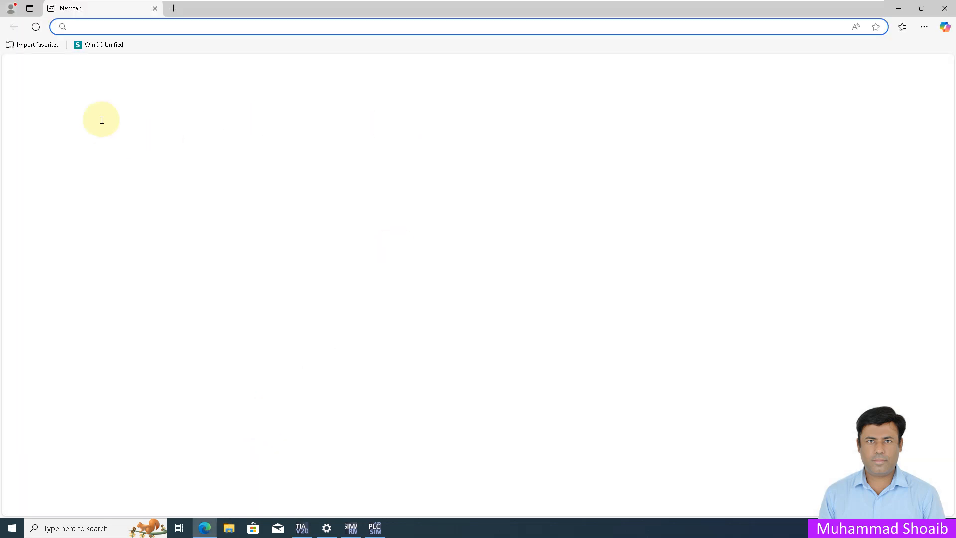
{"action": "left_click", "coordinate": [107, 49]}
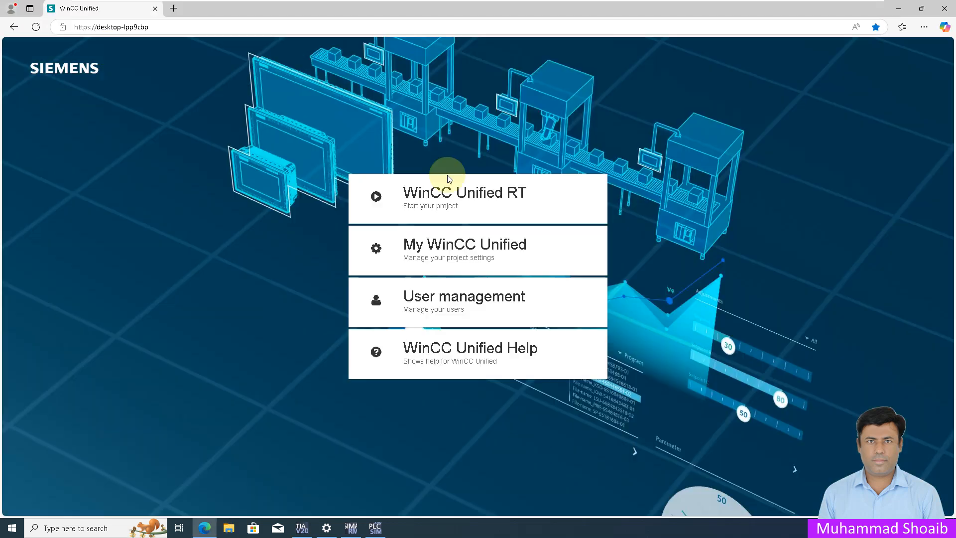
{"action": "left_click", "coordinate": [451, 203]}
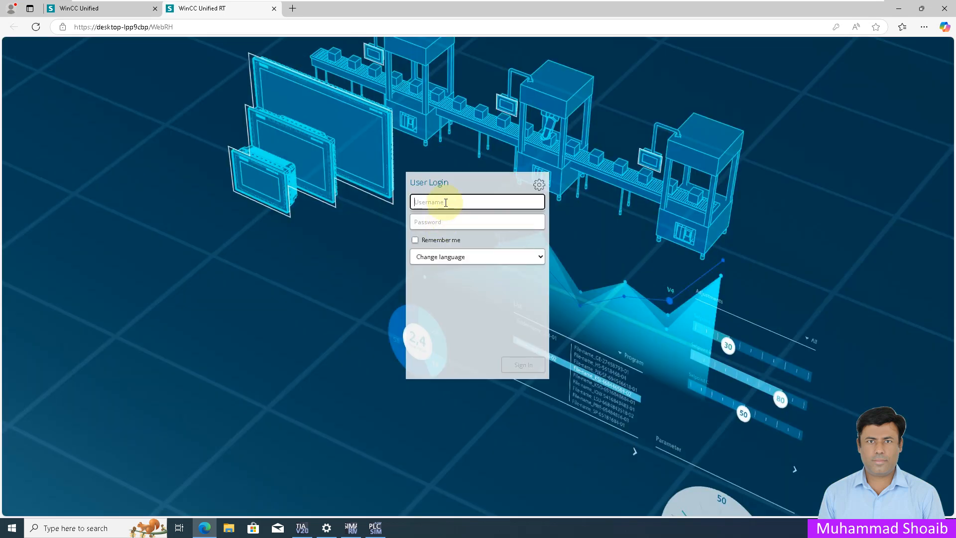
Sign in to the runtime as User1 with the account password.
{"action": "type", "text": "User1"}
{"action": "key", "text": "Tab"}
{"action": "type", "text": "1"}
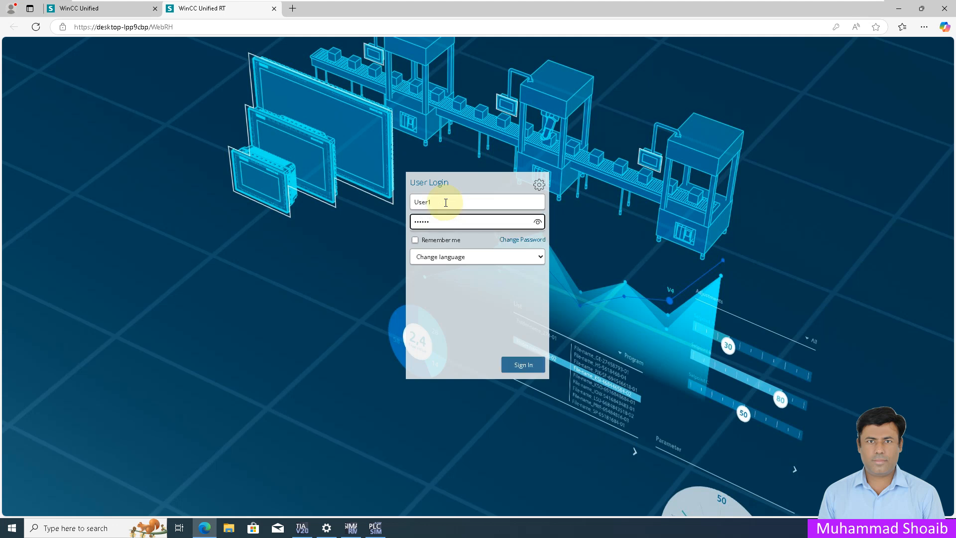
{"action": "key", "text": "Return"}
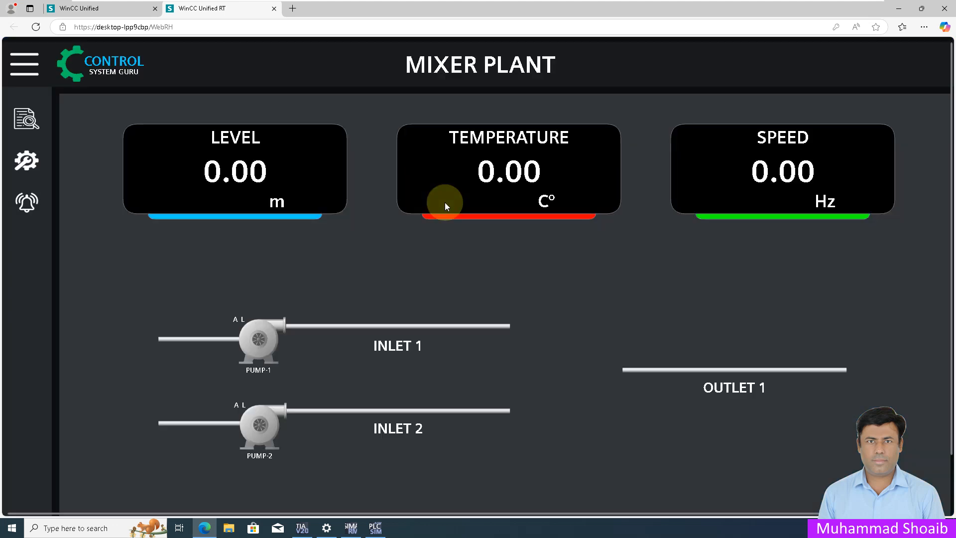
Open the PUMP-1 popup from the INLET 1 pump, start and stop the pump from it, and close the popup.
{"action": "left_click", "coordinate": [260, 346]}
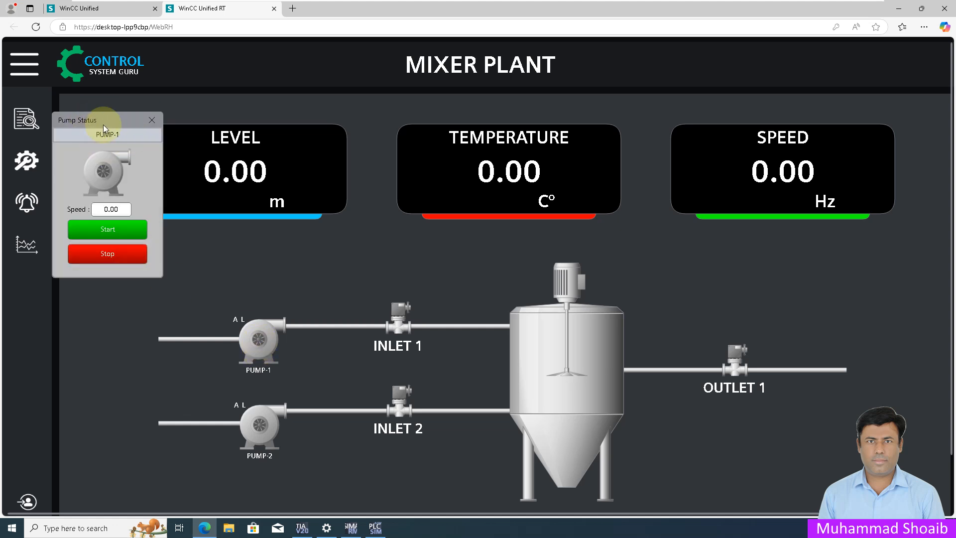
{"action": "left_click", "coordinate": [114, 230]}
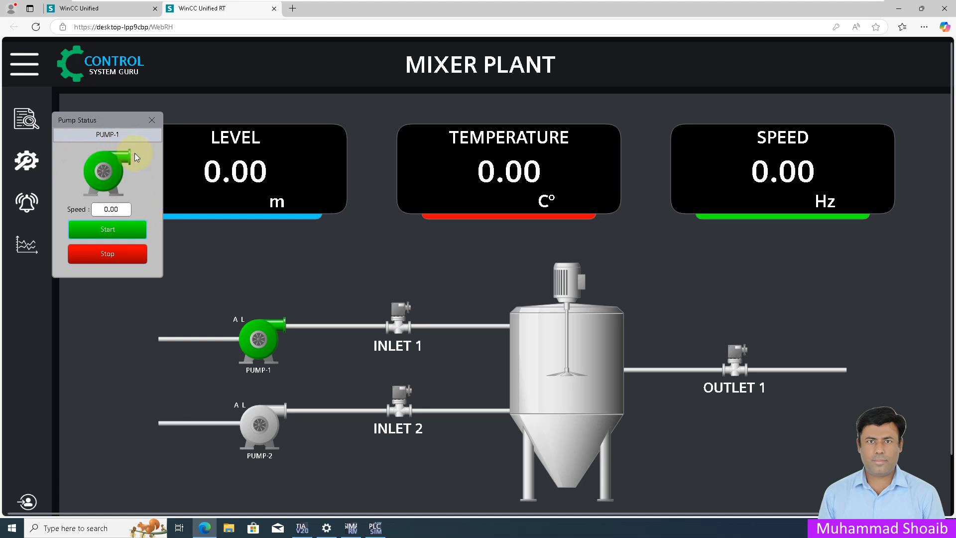
{"action": "left_click", "coordinate": [119, 255]}
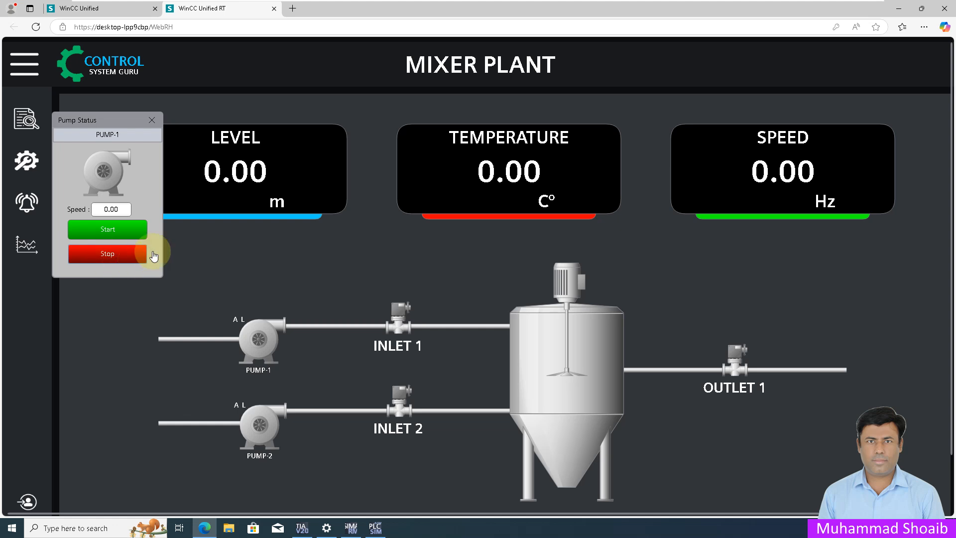
{"action": "left_click", "coordinate": [151, 121]}
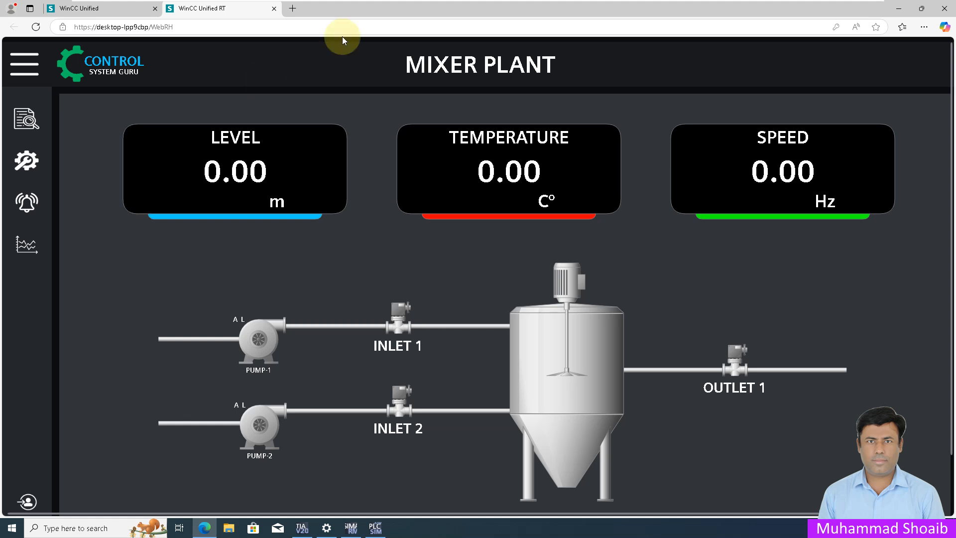
Reduce the browser to a smaller window, switch to TIA Portal, and monitor all values in Watch table_1 of PLC_1.
{"action": "left_click_drag", "start_coordinate": [416, 10], "coordinate": [397, 192]}
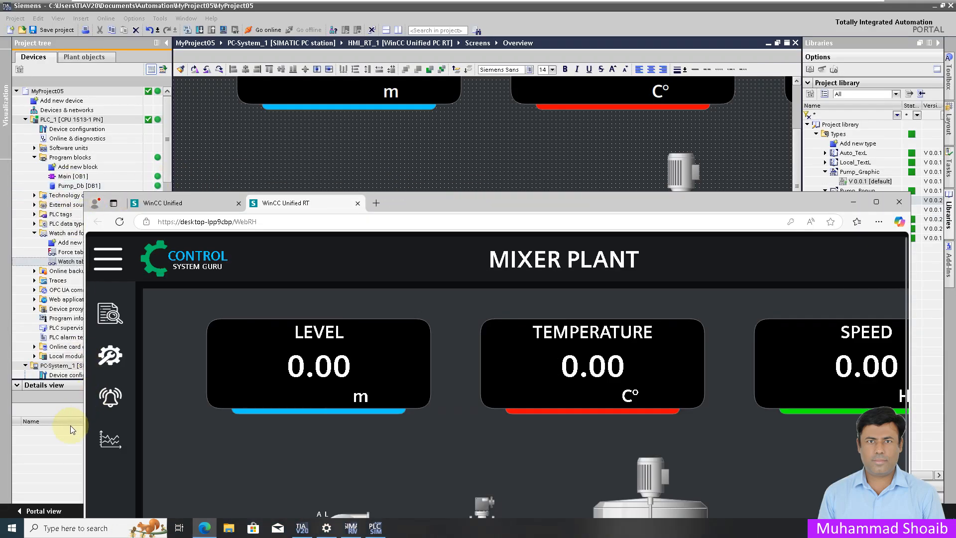
{"action": "left_click", "coordinate": [14, 387]}
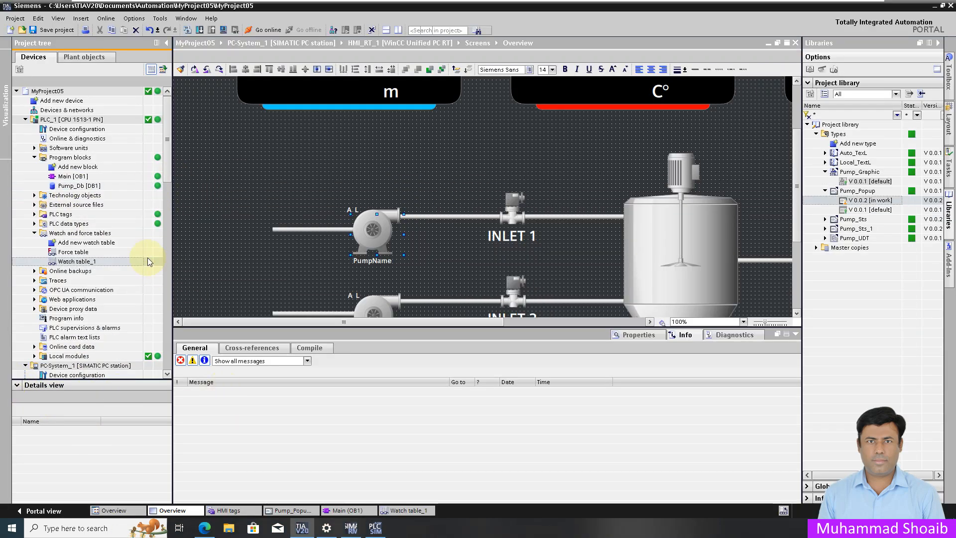
{"action": "left_click", "coordinate": [87, 261]}
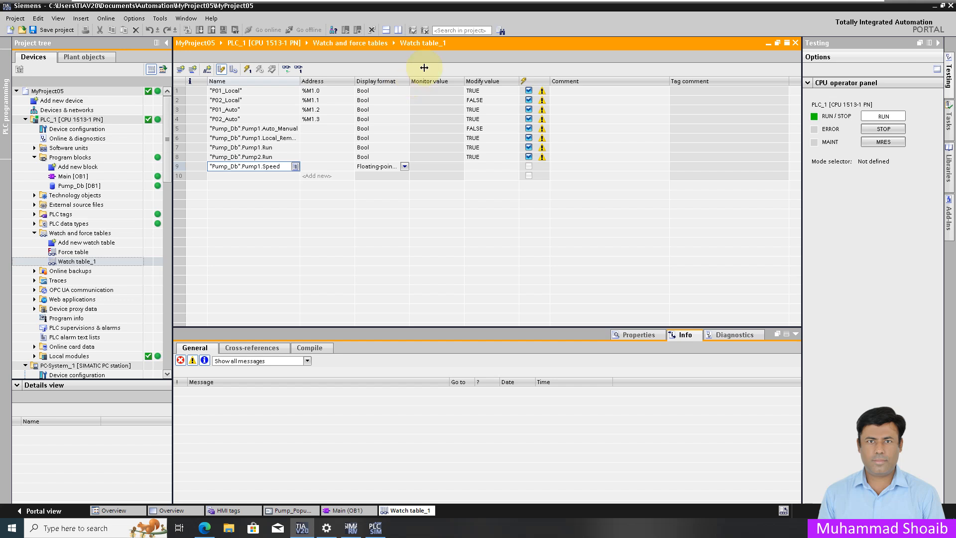
{"action": "left_click", "coordinate": [286, 70]}
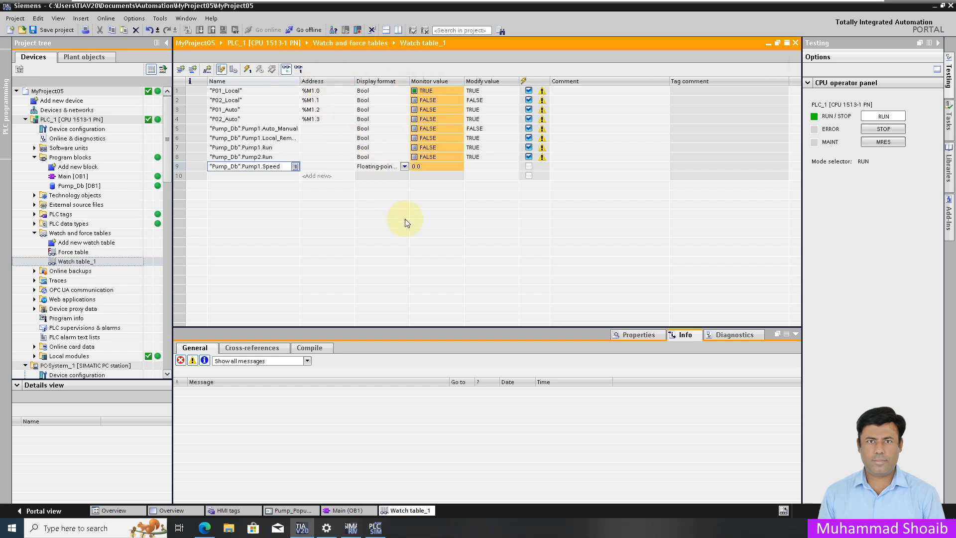
Reopen the PUMP-1 popup in the runtime window and start and stop the pump while observing Pump1.Run in the watch table.
{"action": "left_click", "coordinate": [205, 528]}
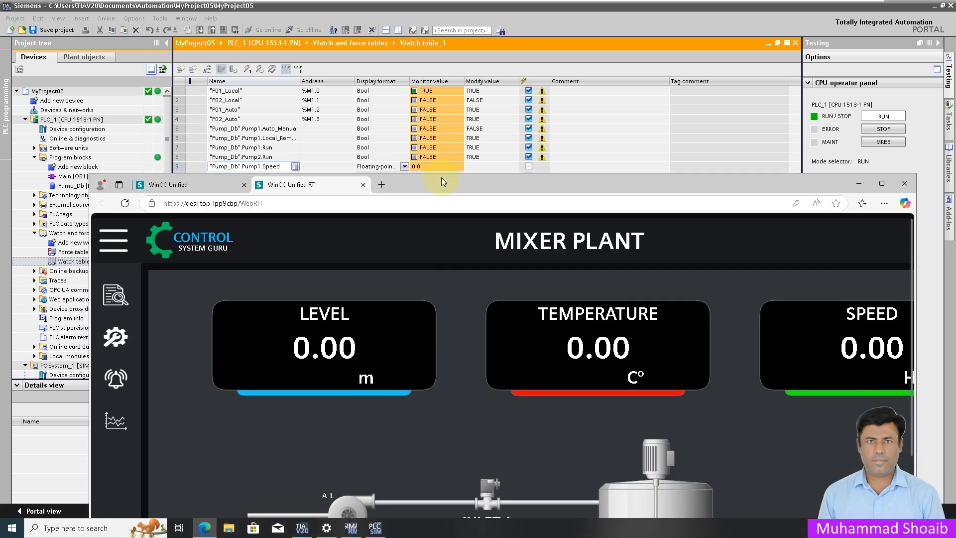
{"action": "left_click", "coordinate": [352, 511]}
{"action": "left_click", "coordinate": [196, 407]}
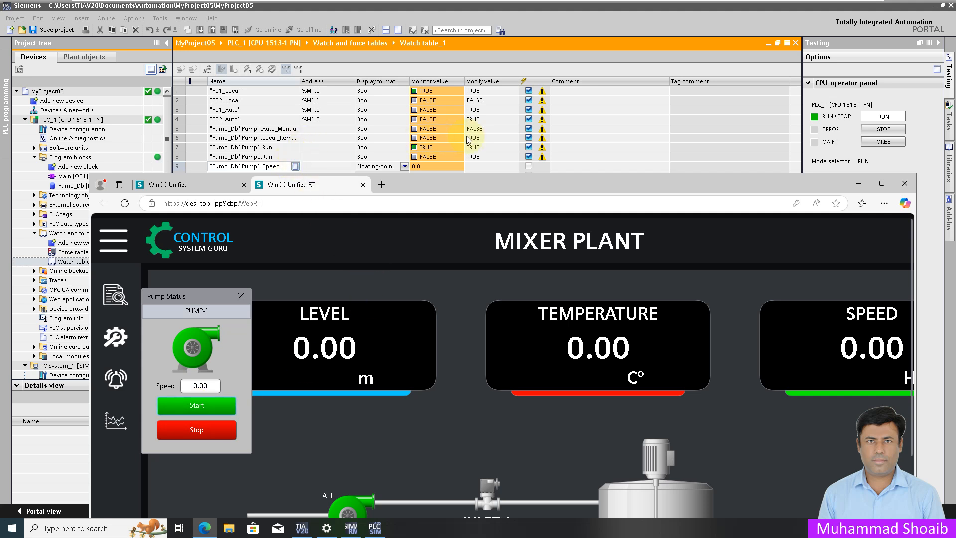
{"action": "left_click", "coordinate": [197, 430]}
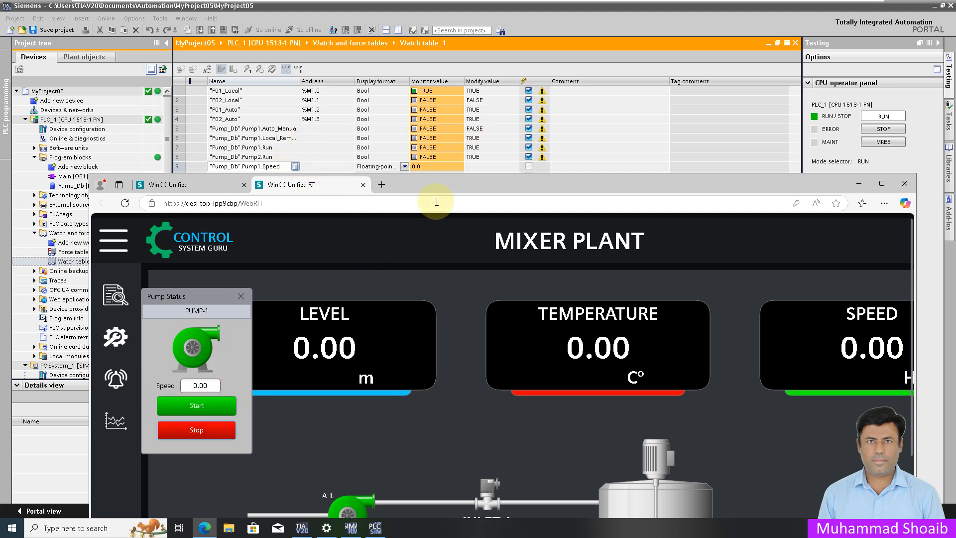
Set the modify value of Pump_Db.Pump1.Speed to 2.7, write it to the PLC, and check the speed in the runtime popup.
{"action": "left_click", "coordinate": [483, 163]}
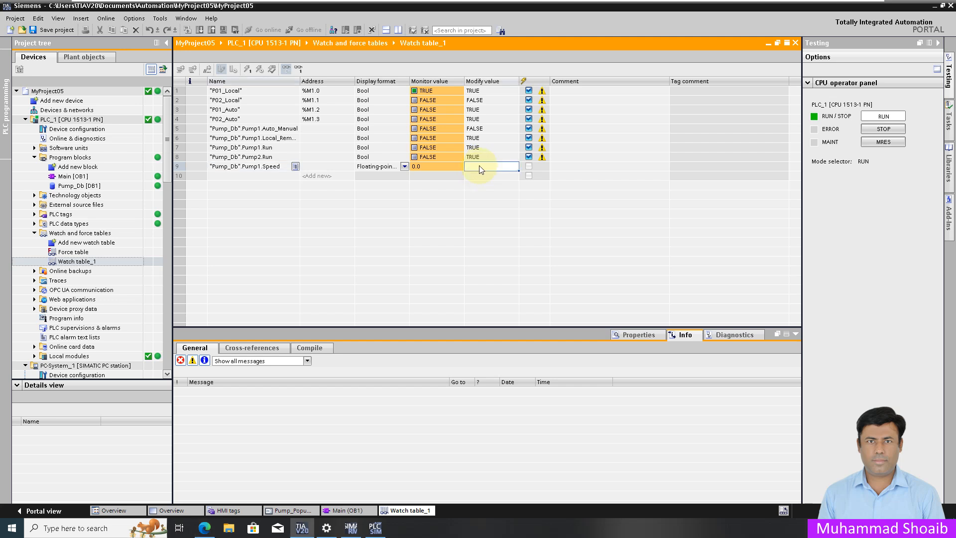
{"action": "left_click", "coordinate": [479, 165]}
{"action": "type", "text": "2"}
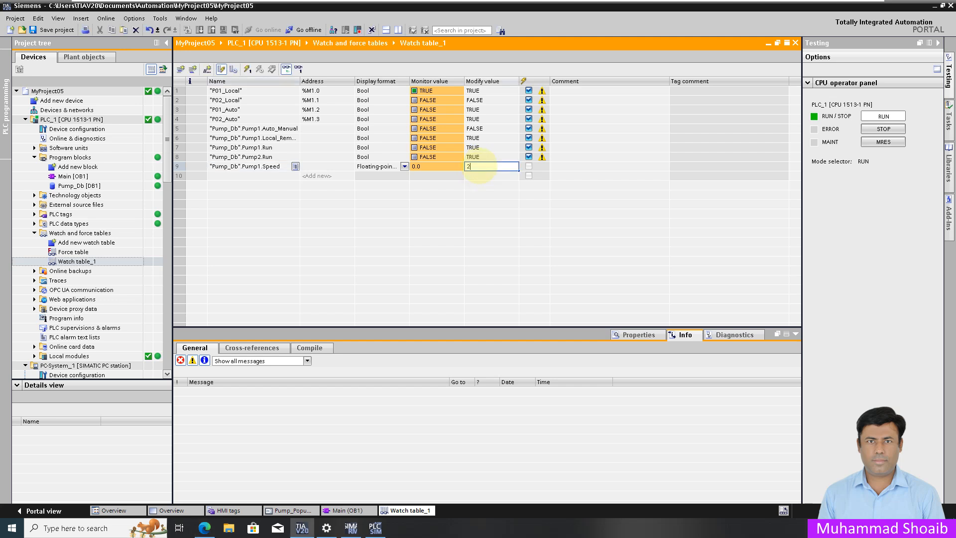
{"action": "type", "text": ".7"}
{"action": "key", "text": "Return"}
{"action": "left_click", "coordinate": [247, 69]}
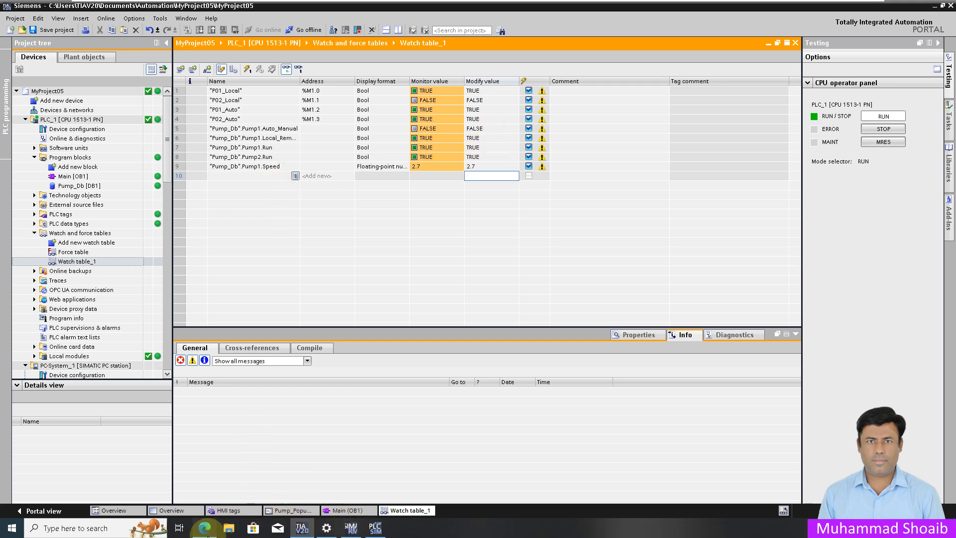
{"action": "left_click", "coordinate": [204, 528]}
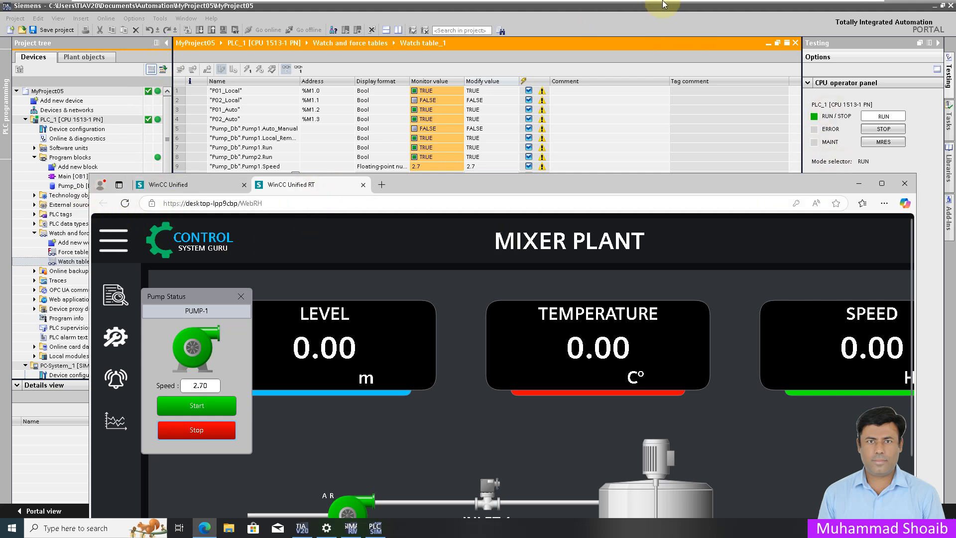
{"action": "left_click", "coordinate": [678, 20]}
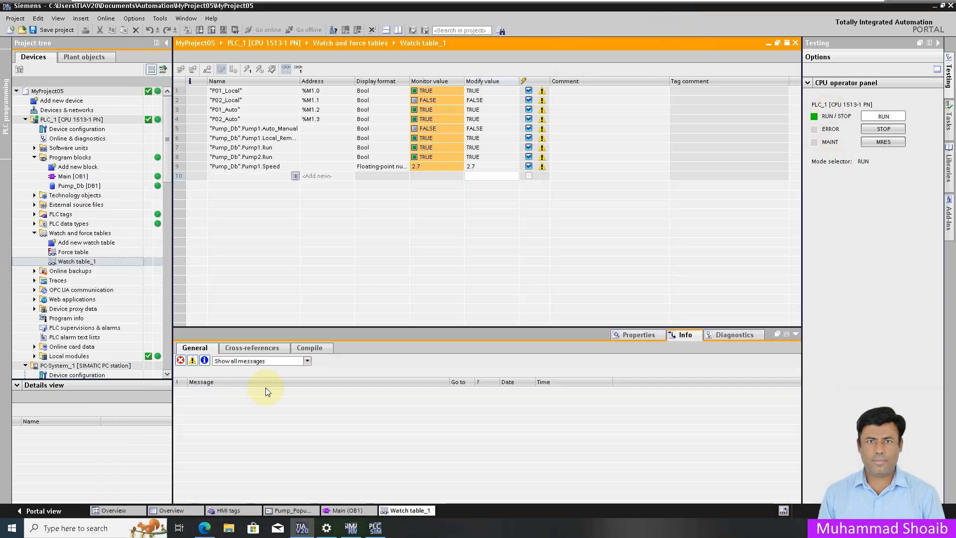
Show Network 3 of Main [OB1] above the runtime window and move the Pump Status popup so its buttons are fully reachable.
{"action": "left_click", "coordinate": [332, 511]}
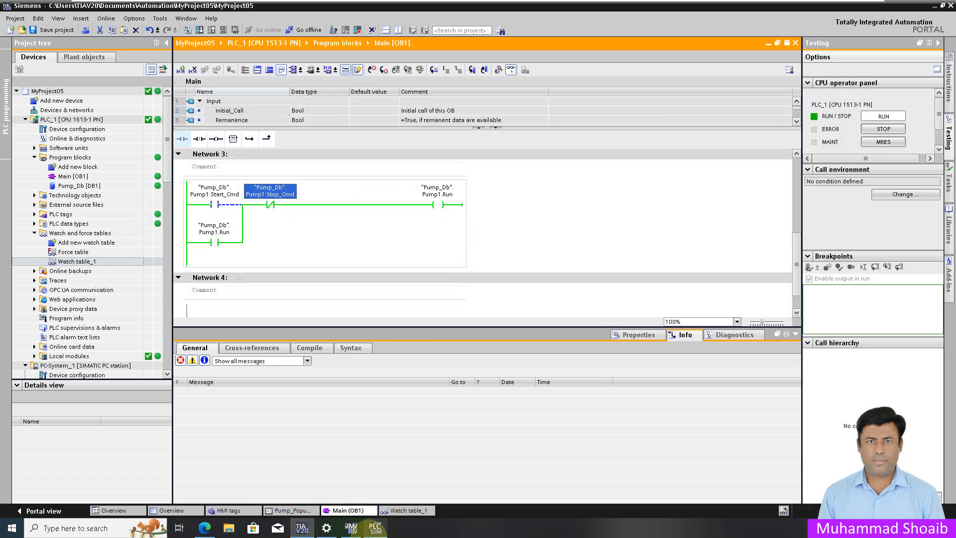
{"action": "left_click", "coordinate": [212, 530]}
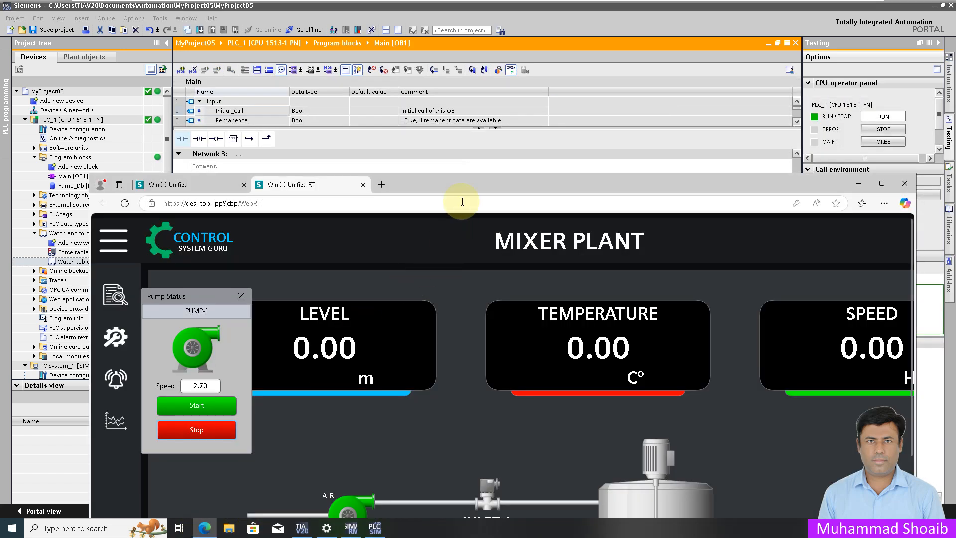
{"action": "left_click_drag", "start_coordinate": [457, 185], "coordinate": [451, 264]}
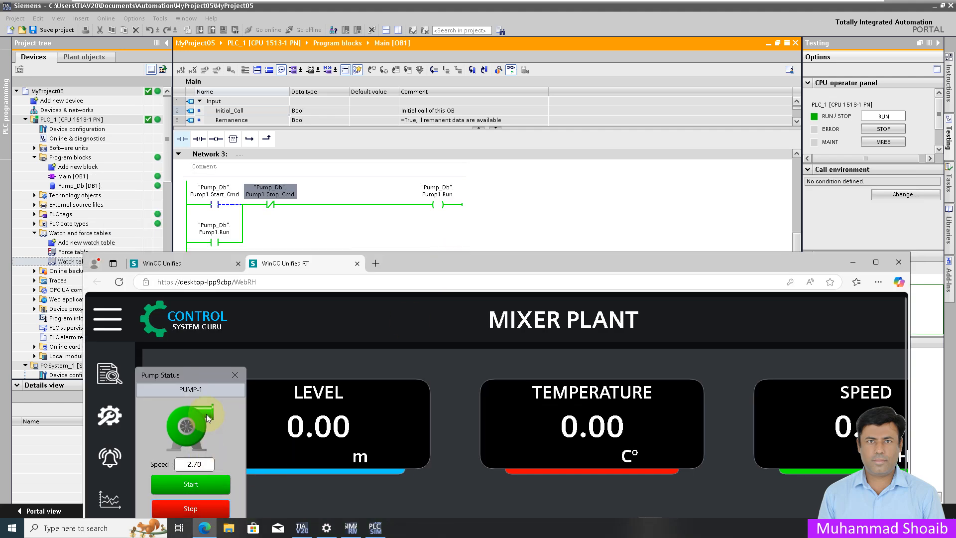
{"action": "left_click_drag", "start_coordinate": [192, 376], "coordinate": [234, 347]}
Stop, start and stop PUMP-1 from the popup while observing the start/stop logic in Network 3.
{"action": "left_click", "coordinate": [243, 482]}
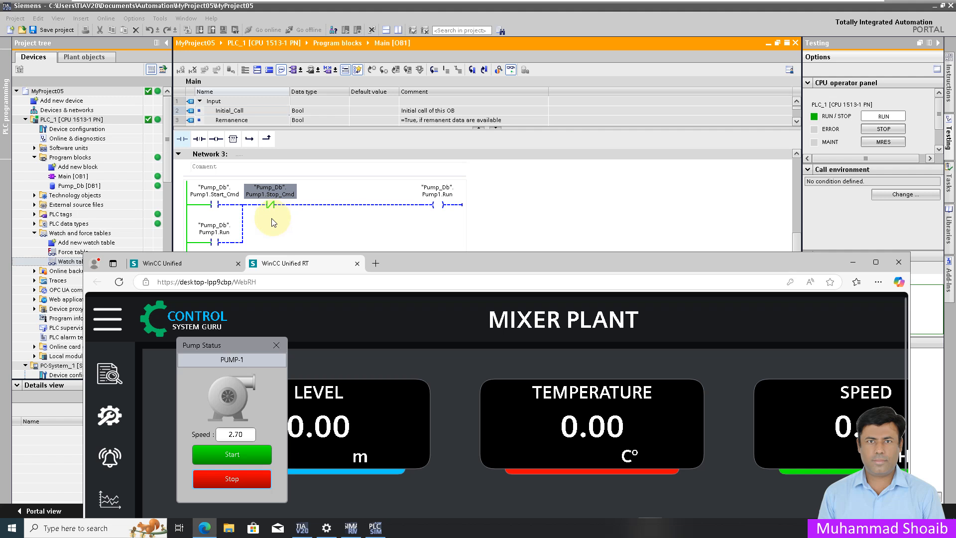
{"action": "left_click", "coordinate": [242, 458]}
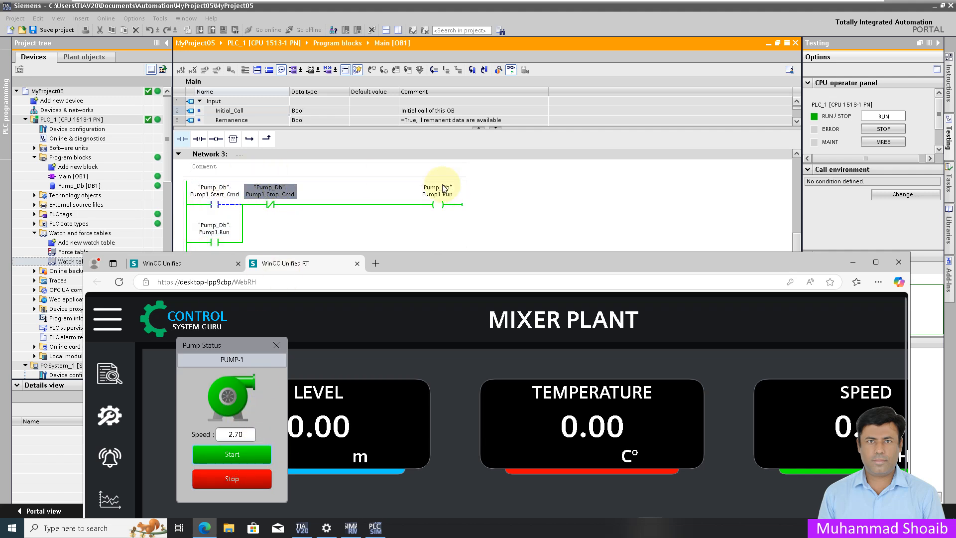
{"action": "left_click", "coordinate": [234, 479]}
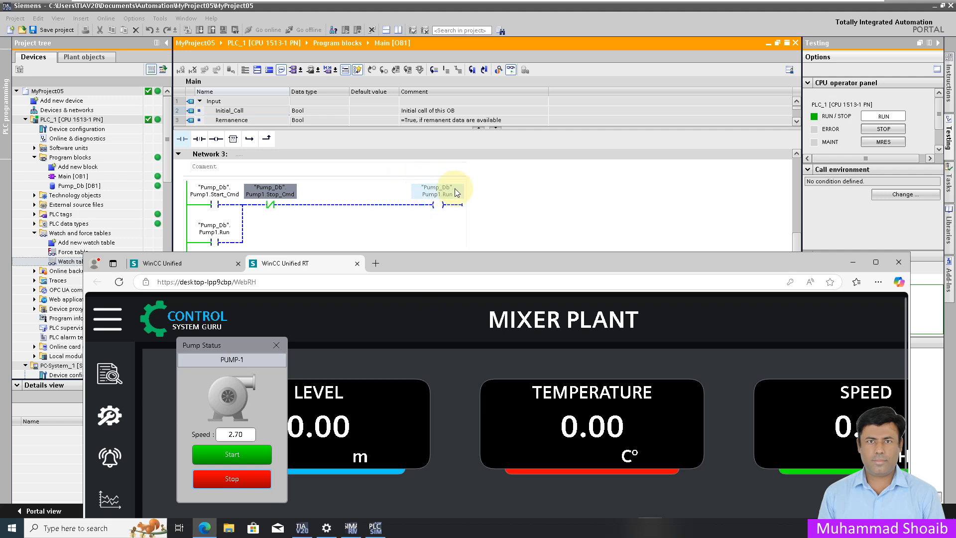
Maximize the runtime window and start PUMP-1 again from its popup.
{"action": "double_click", "coordinate": [719, 261]}
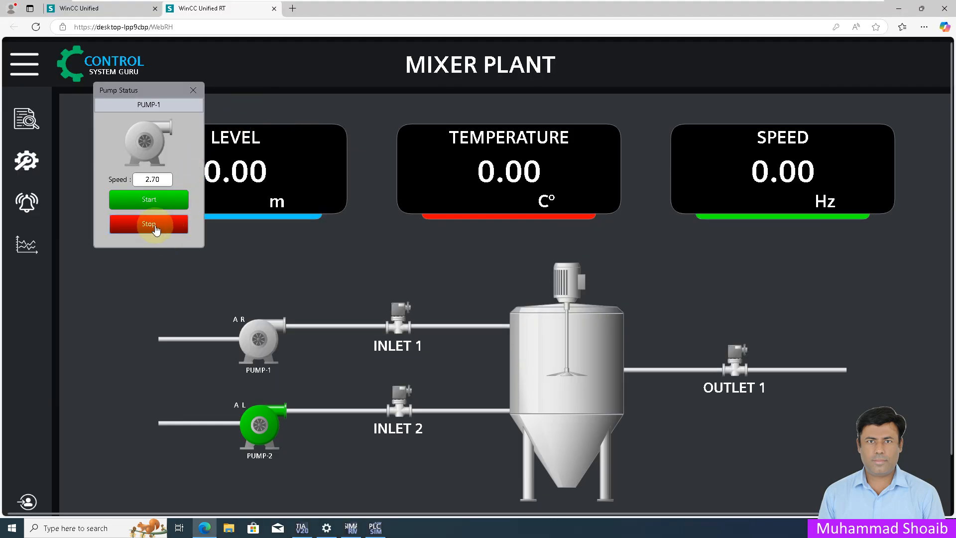
{"action": "left_click", "coordinate": [148, 200]}
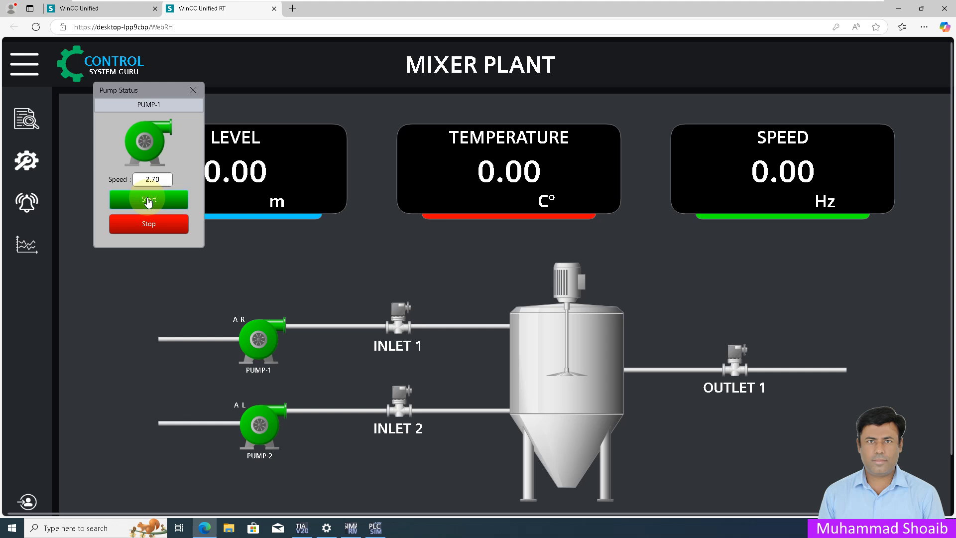
{"action": "left_click", "coordinate": [148, 201]}
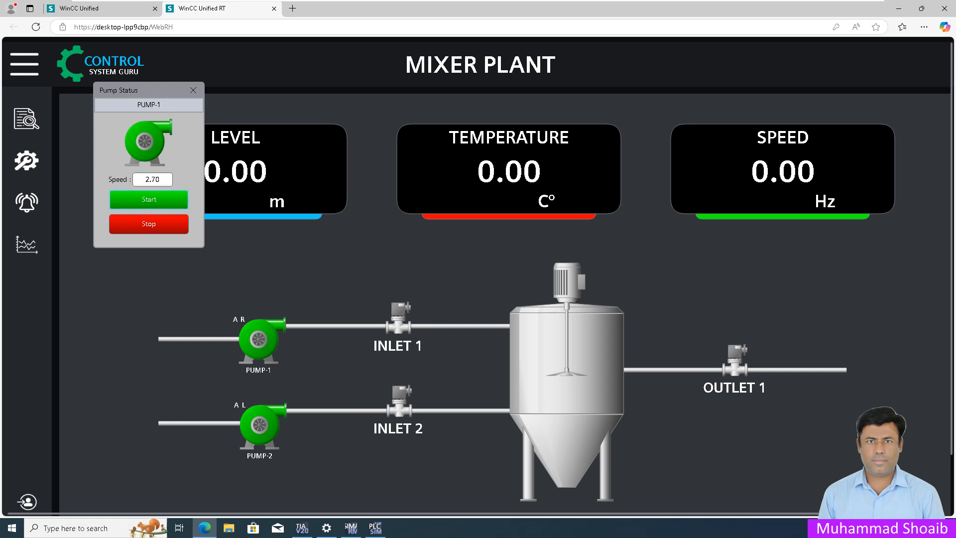